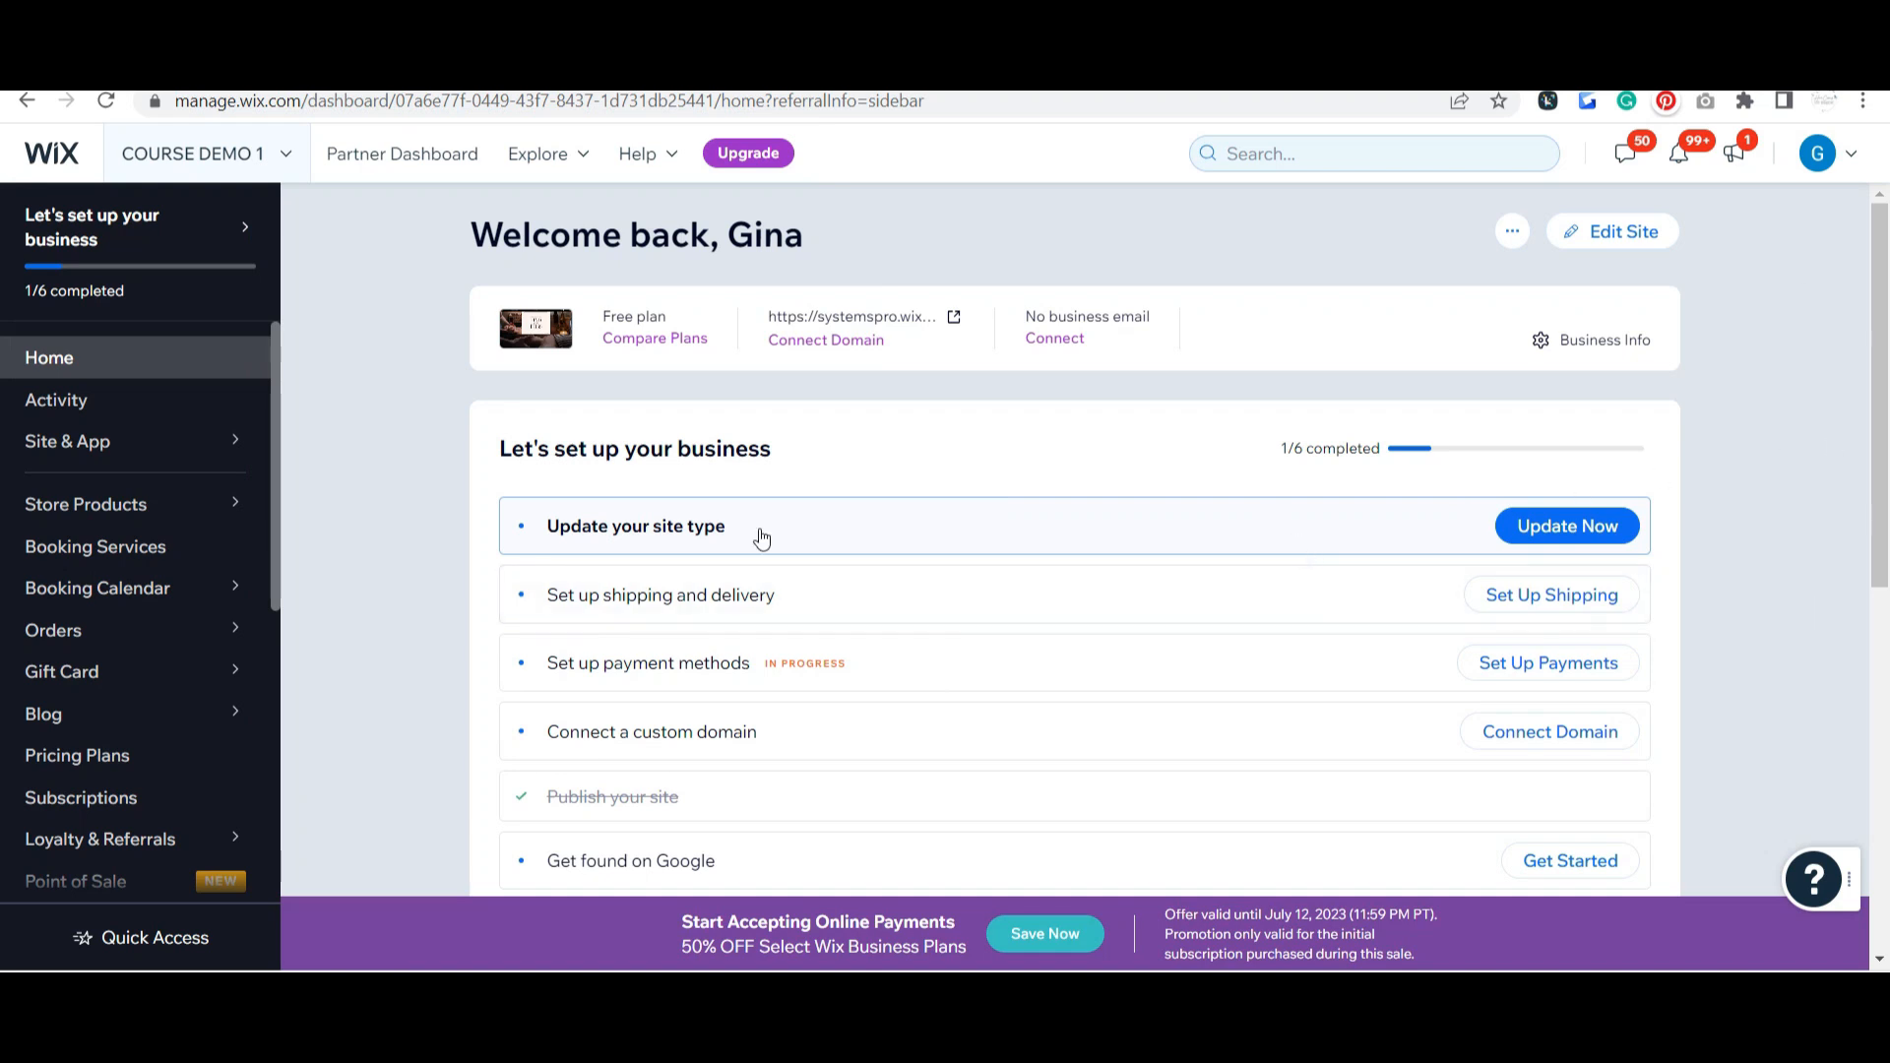
- Switch to the site editor and examine the blog feed section and its post management option on the BLOG page
mouse_move(51, 722)
click(738, 65)
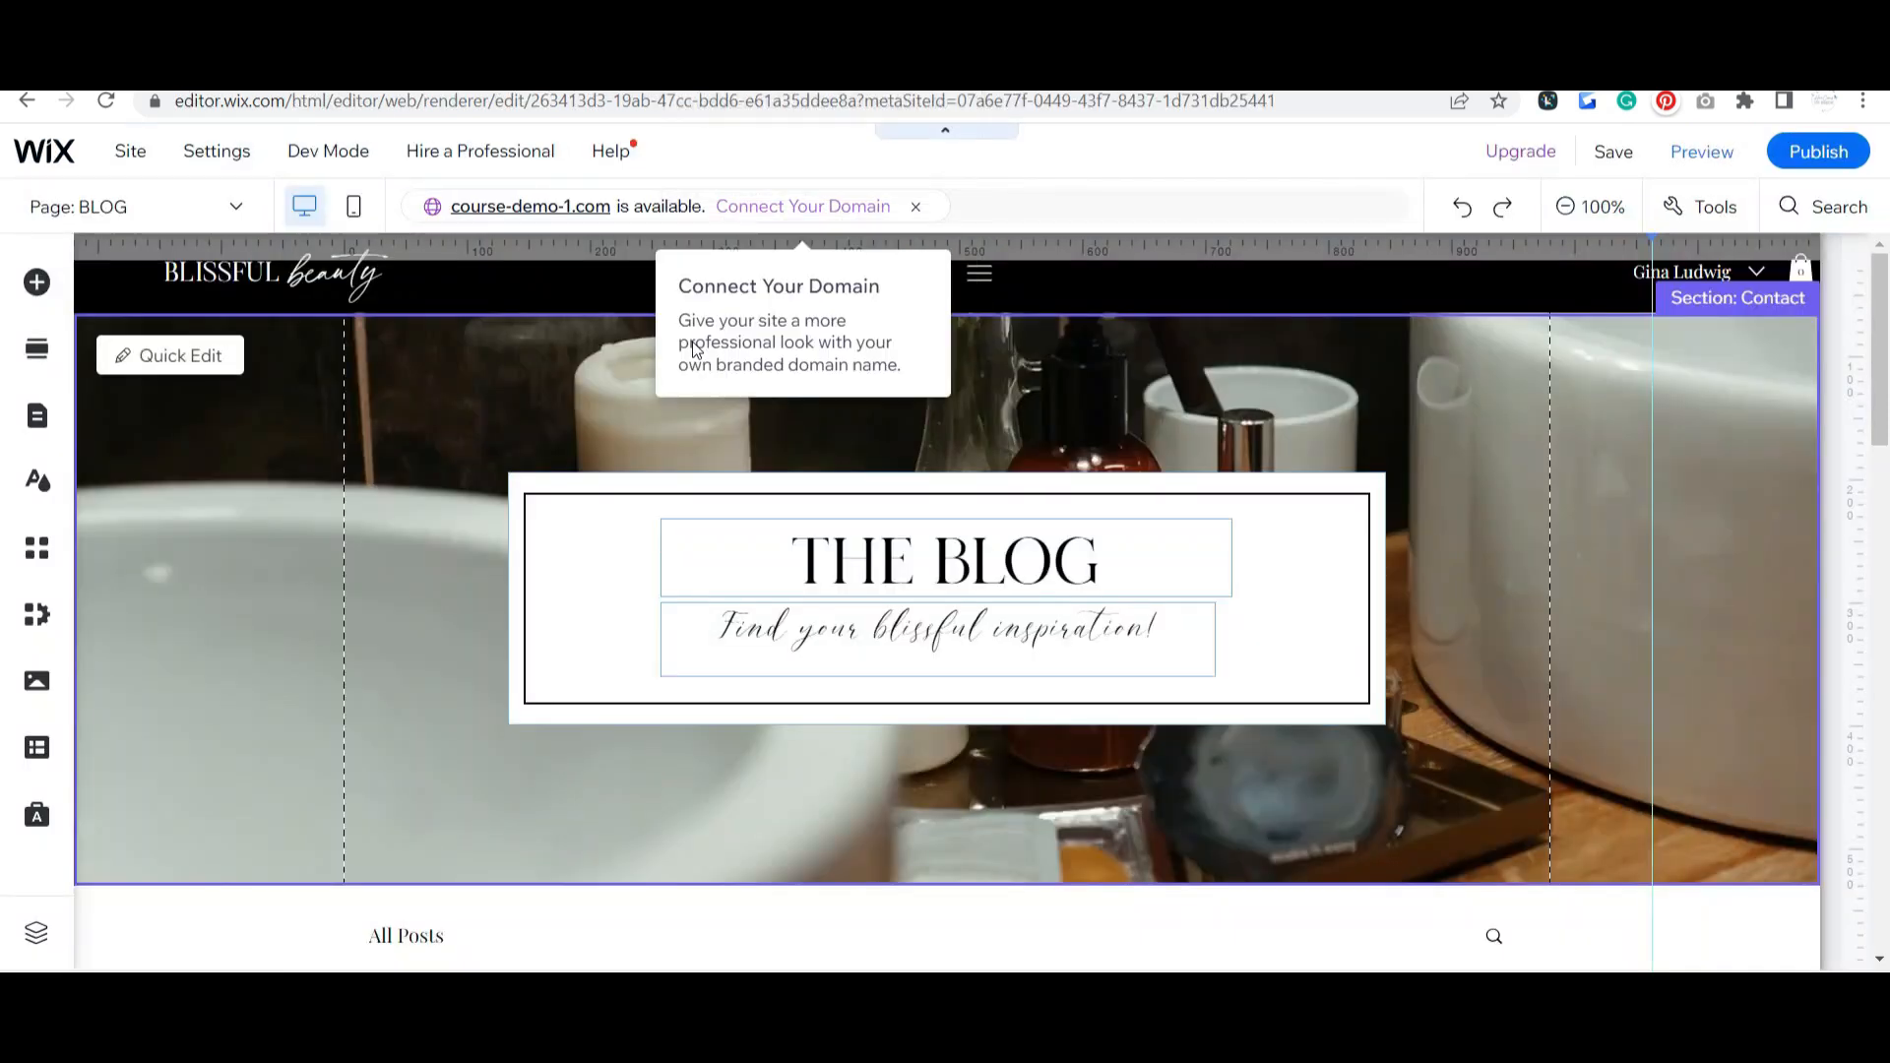
scroll(1599, 569, down, 4)
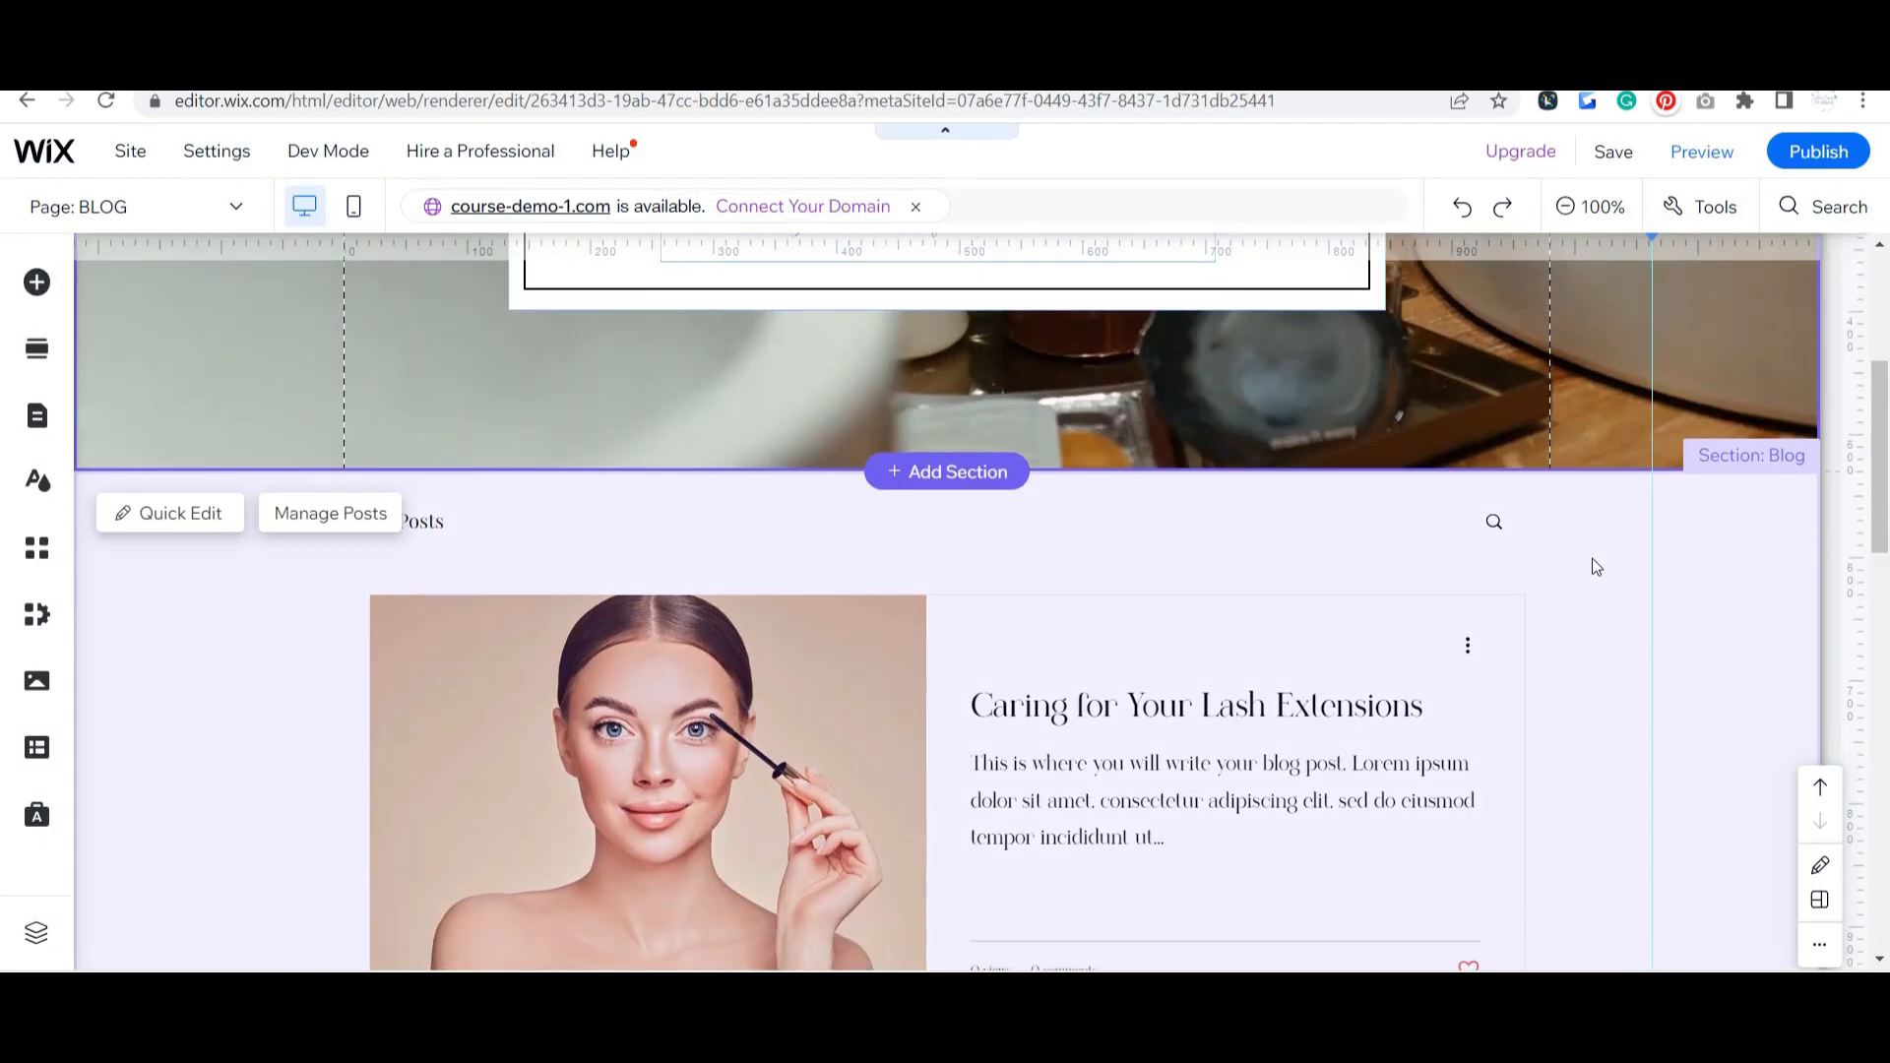
scroll(1597, 566, down, 1)
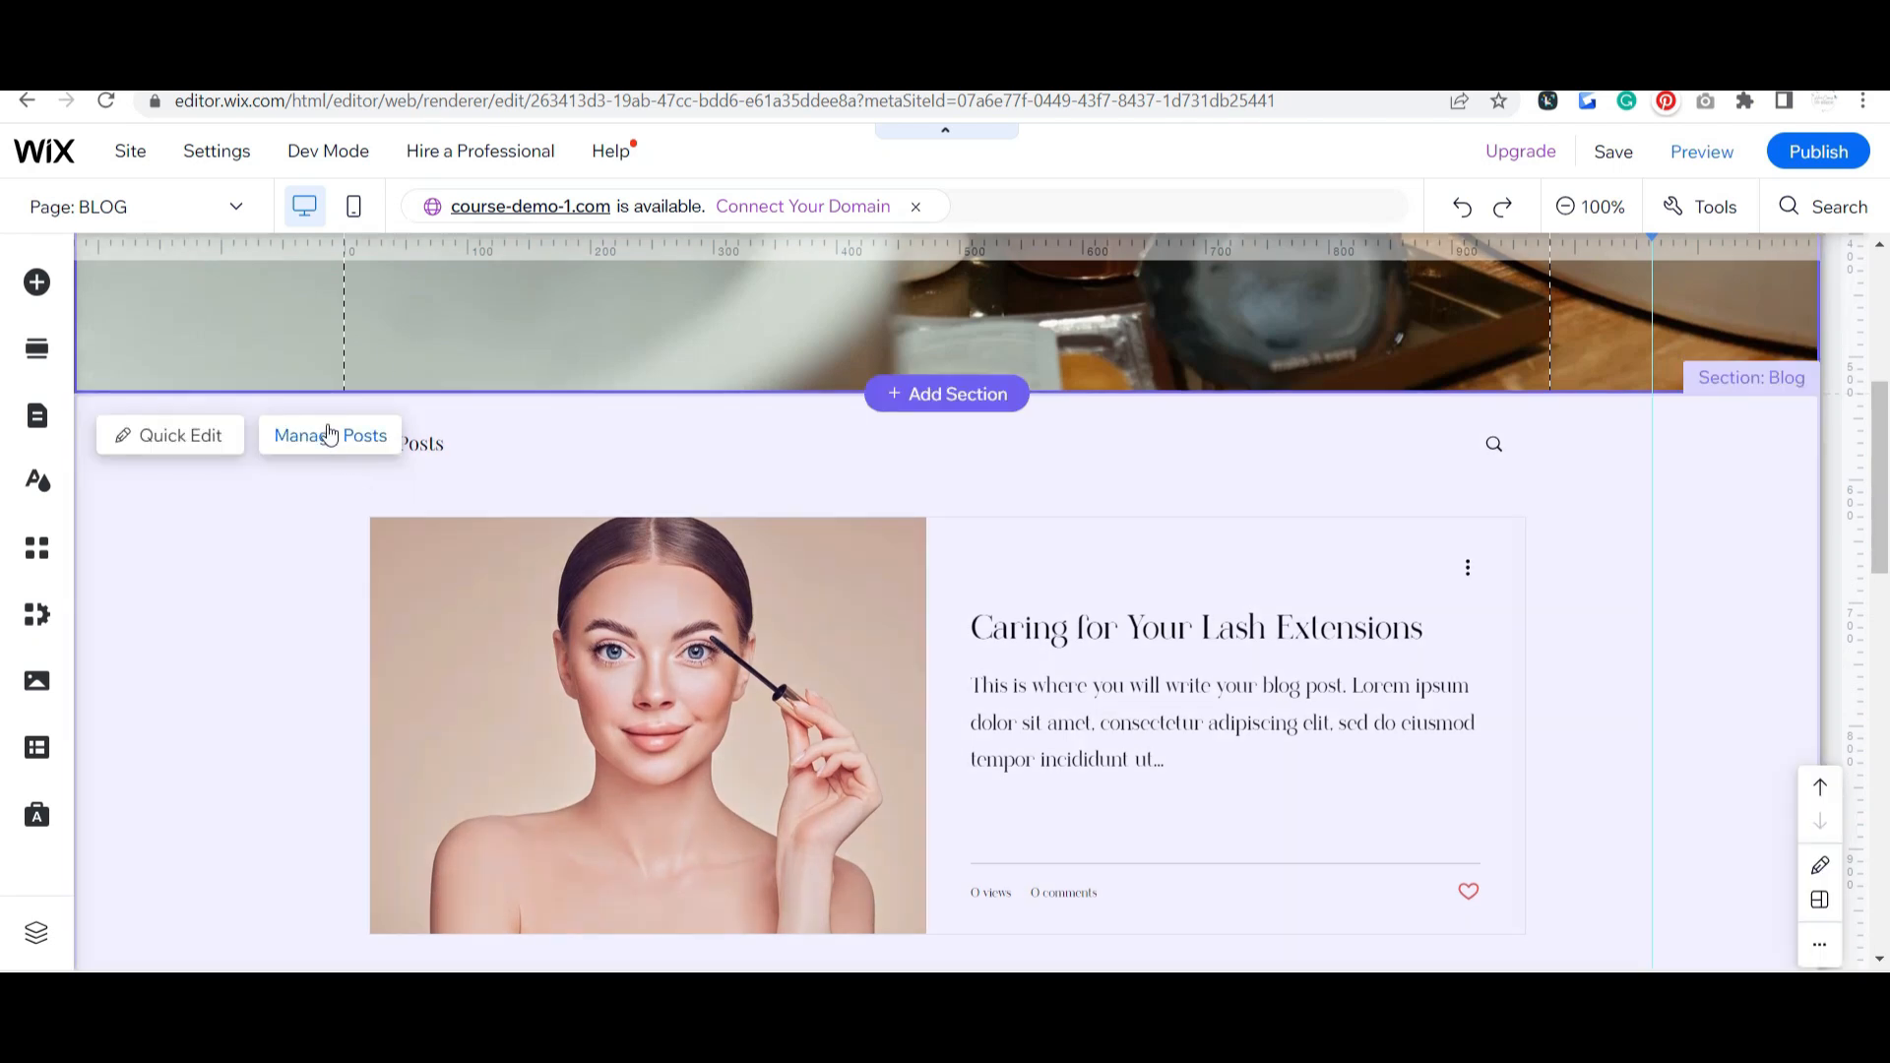
click(330, 434)
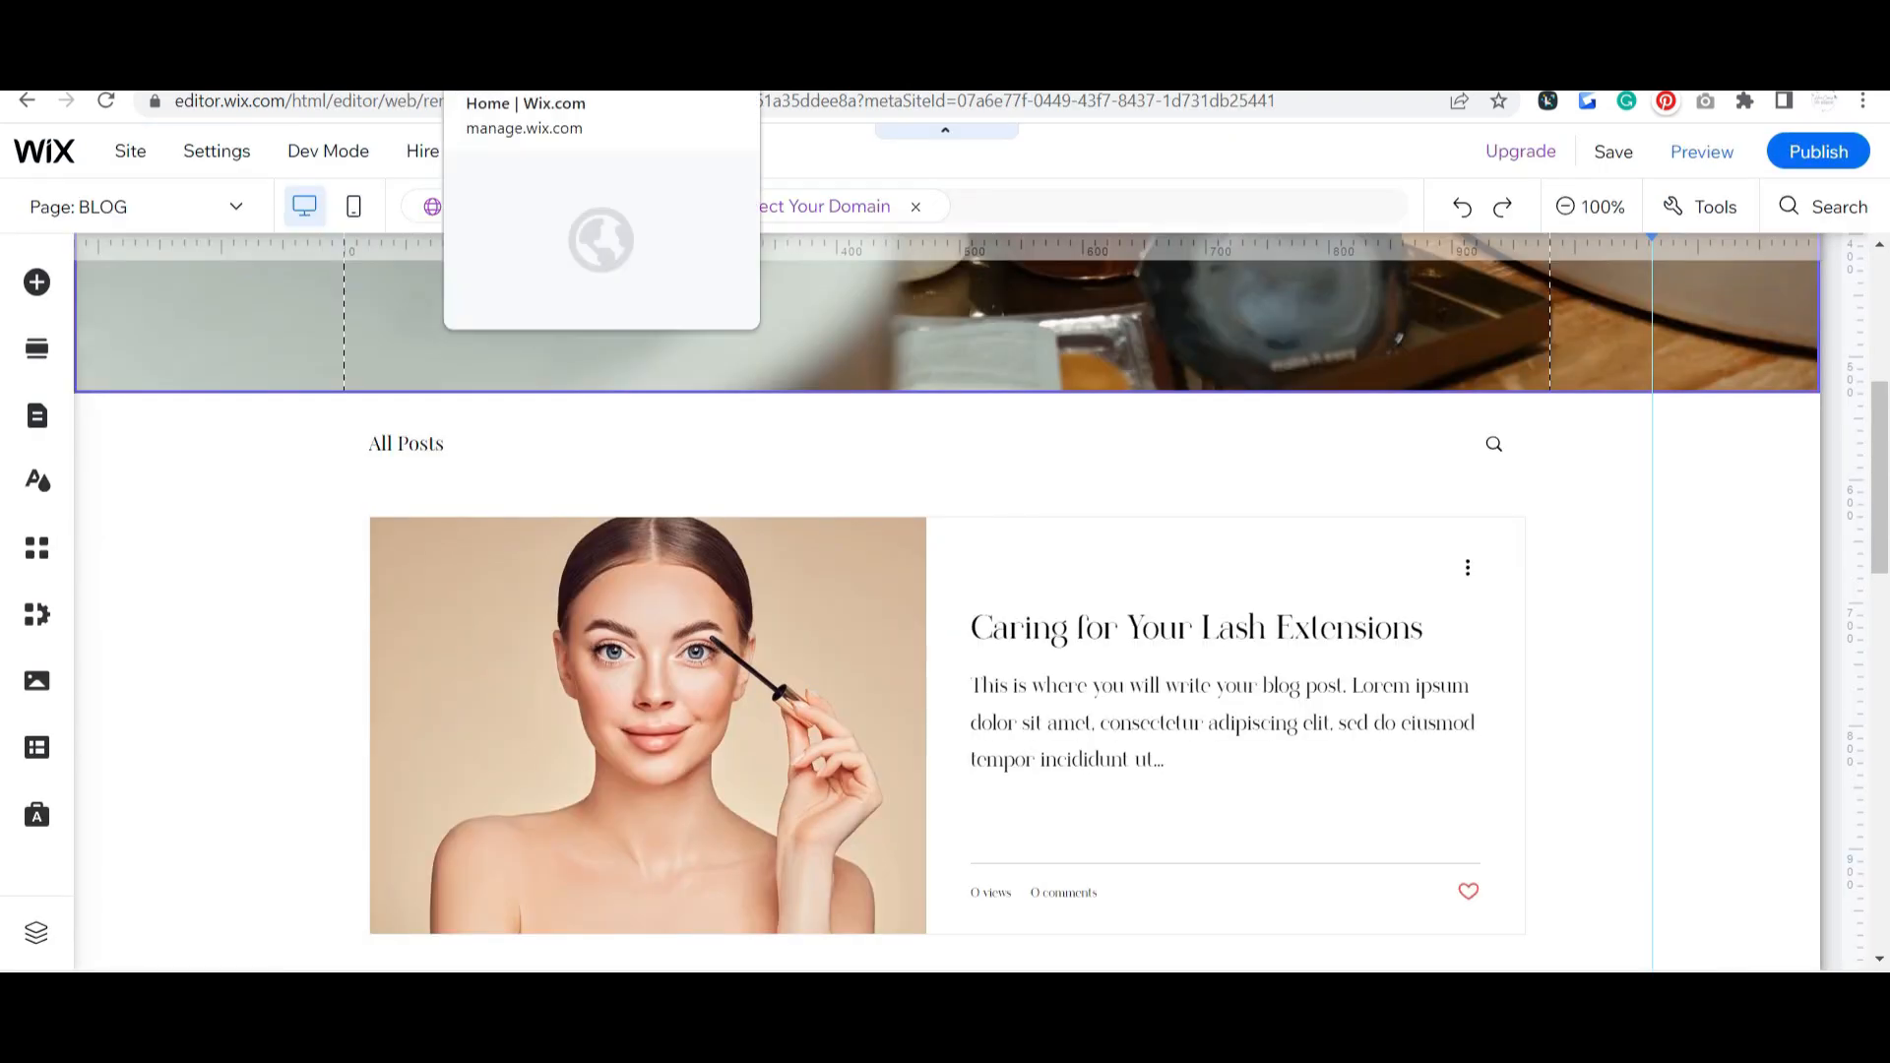
- Return to the site dashboard and open the Blog overview
click(522, 67)
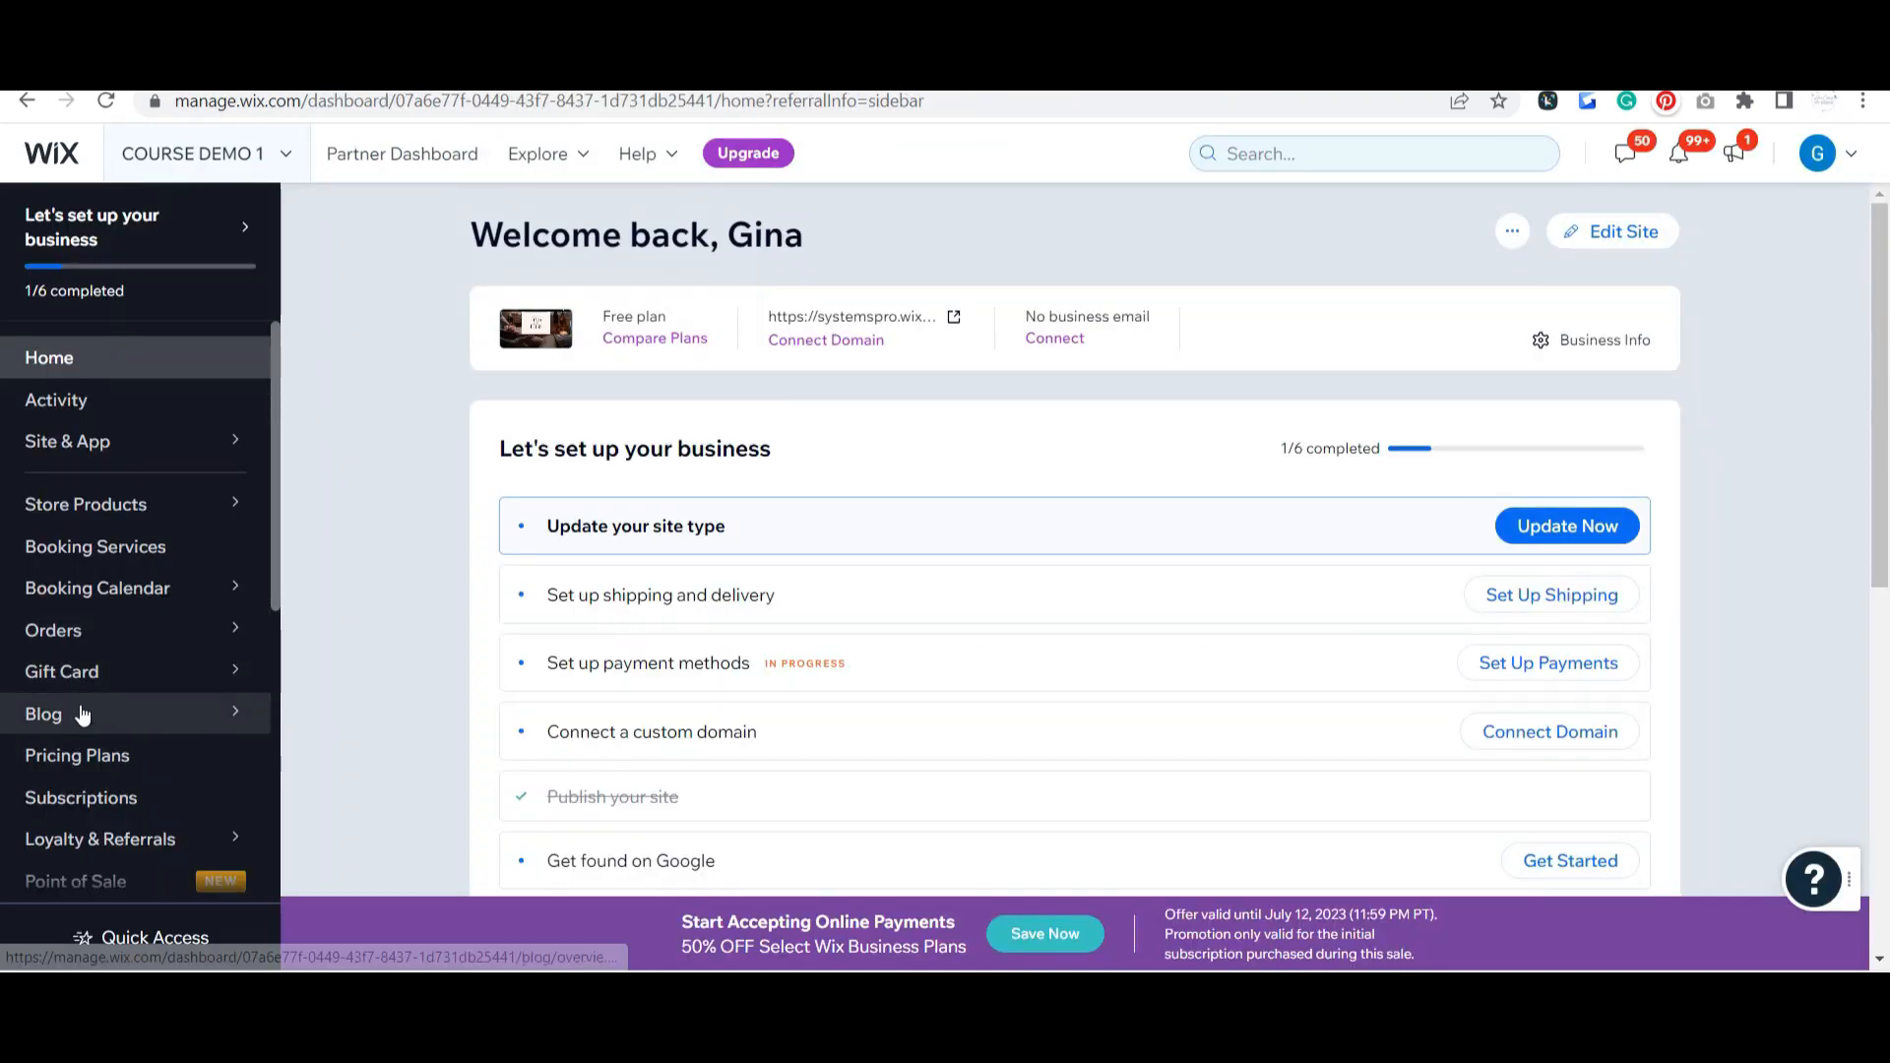
mouse_move(83, 717)
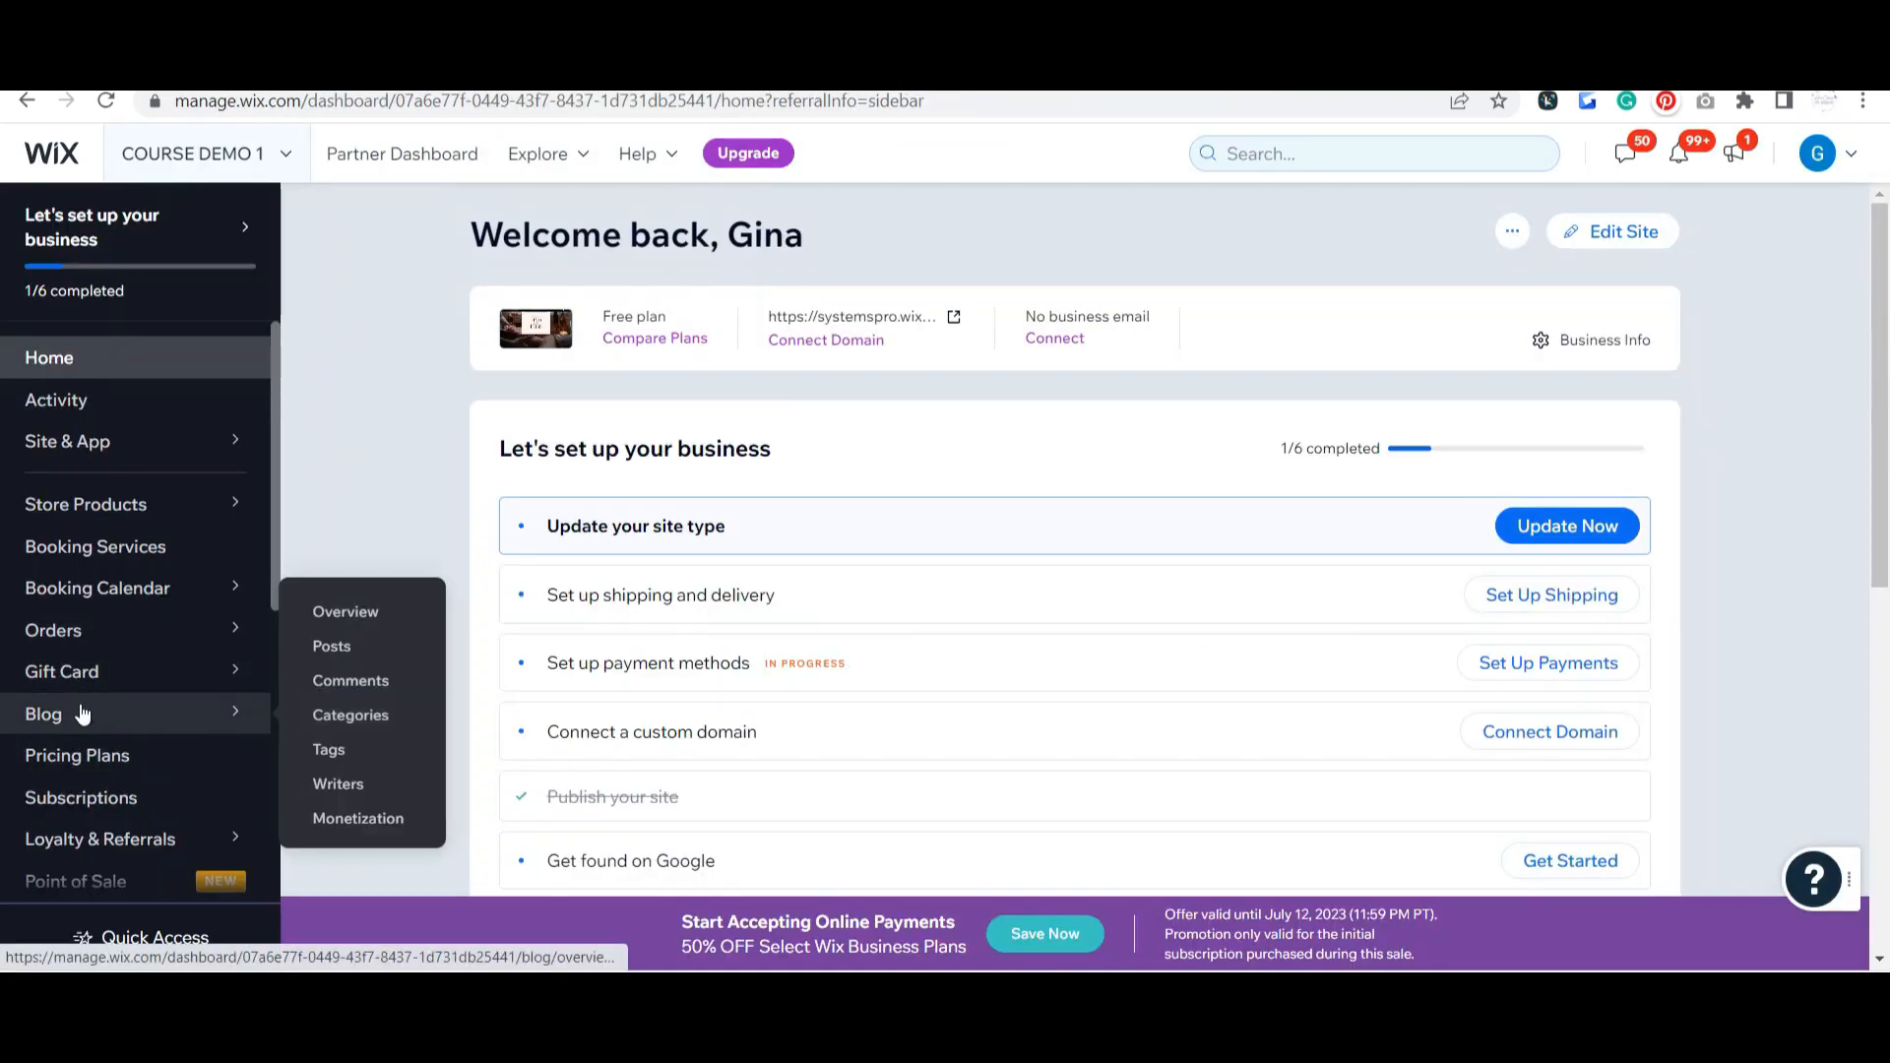
click(355, 620)
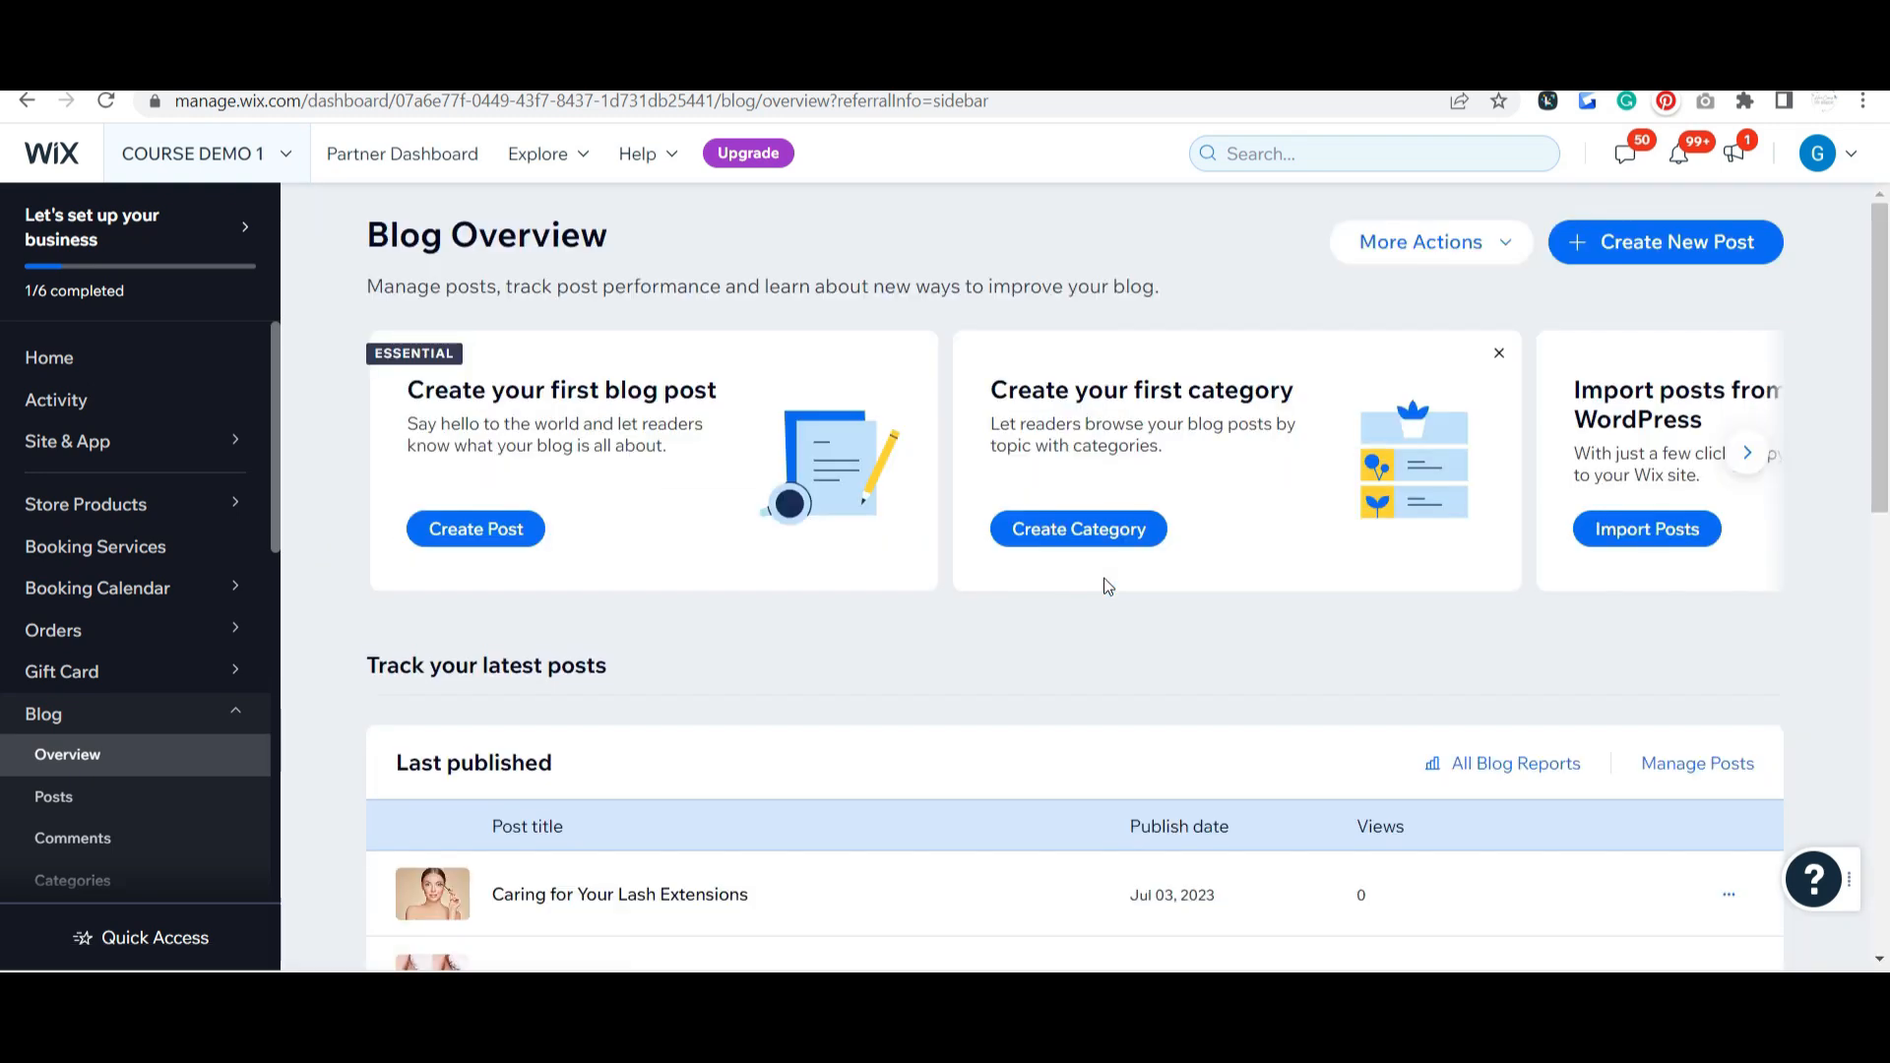
- Review the last published posts and the actions available for the post "Caring for Your Lash Extensions"
scroll(1093, 640, down, 1)
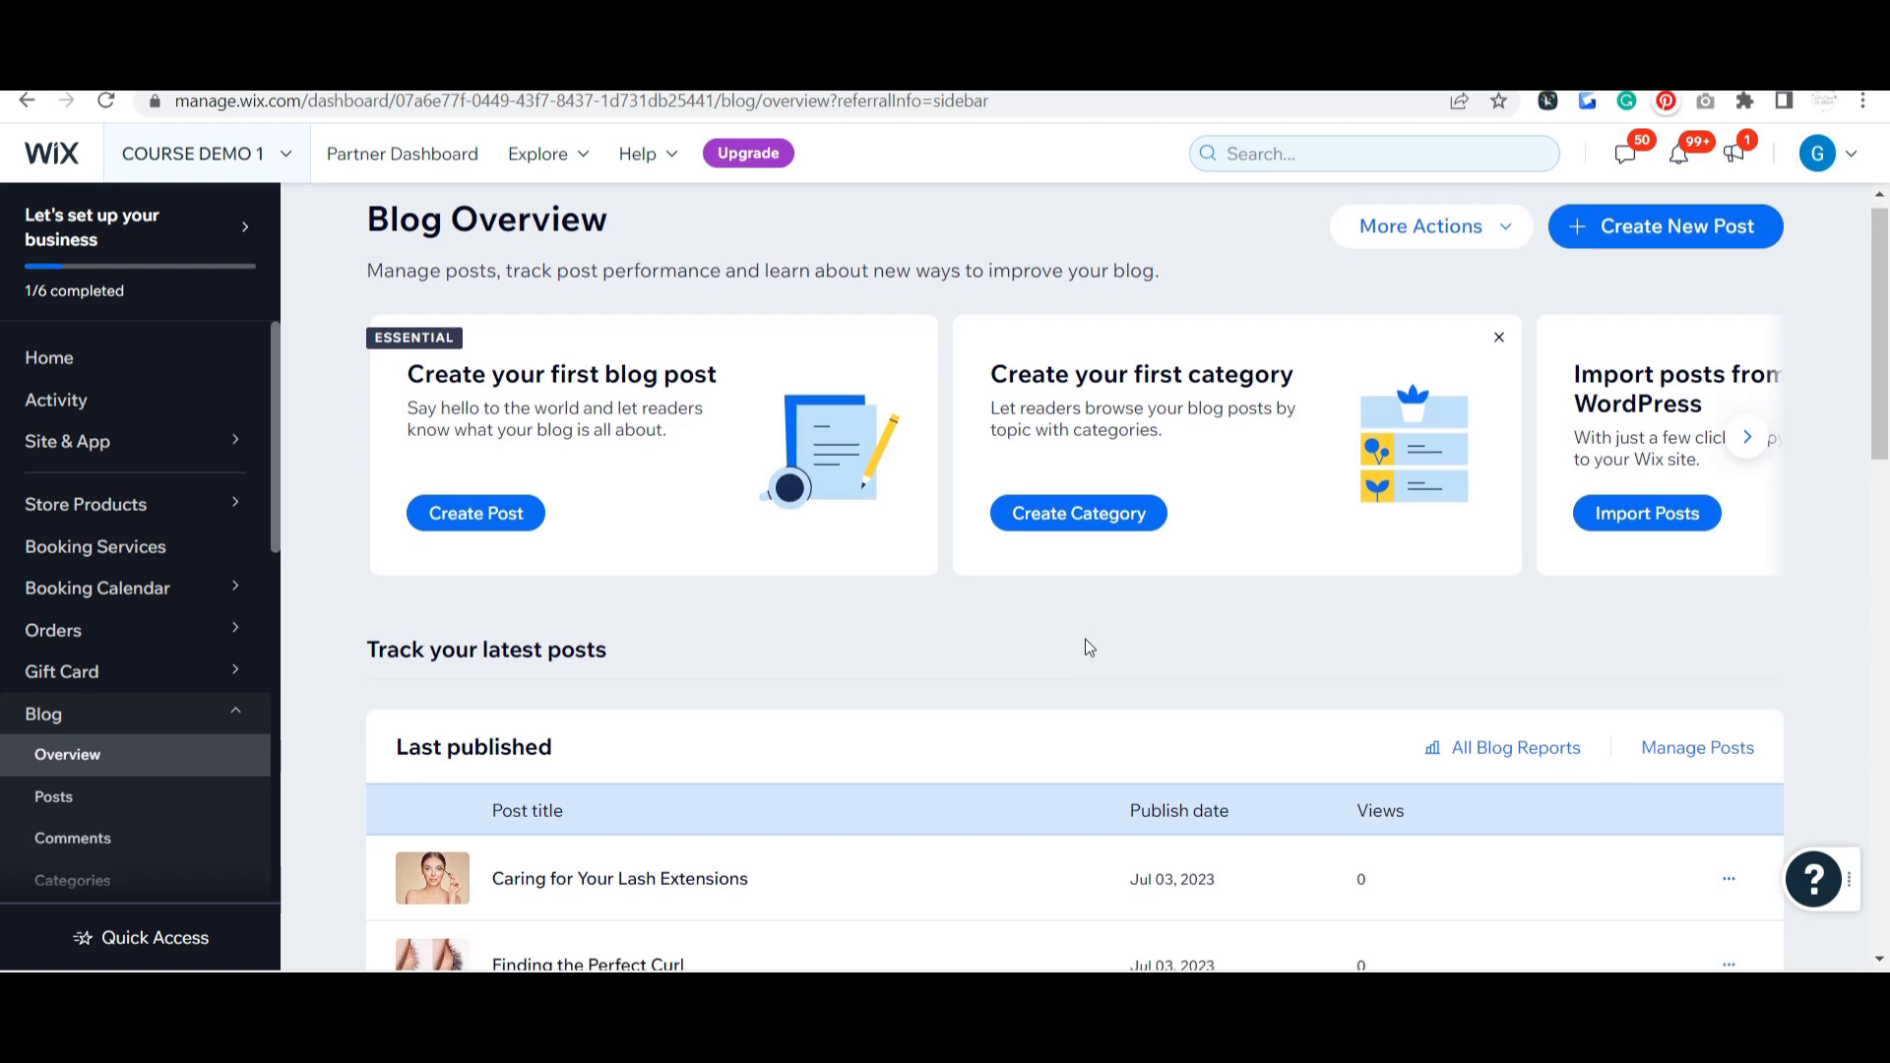
scroll(1089, 647, down, 2)
click(1730, 648)
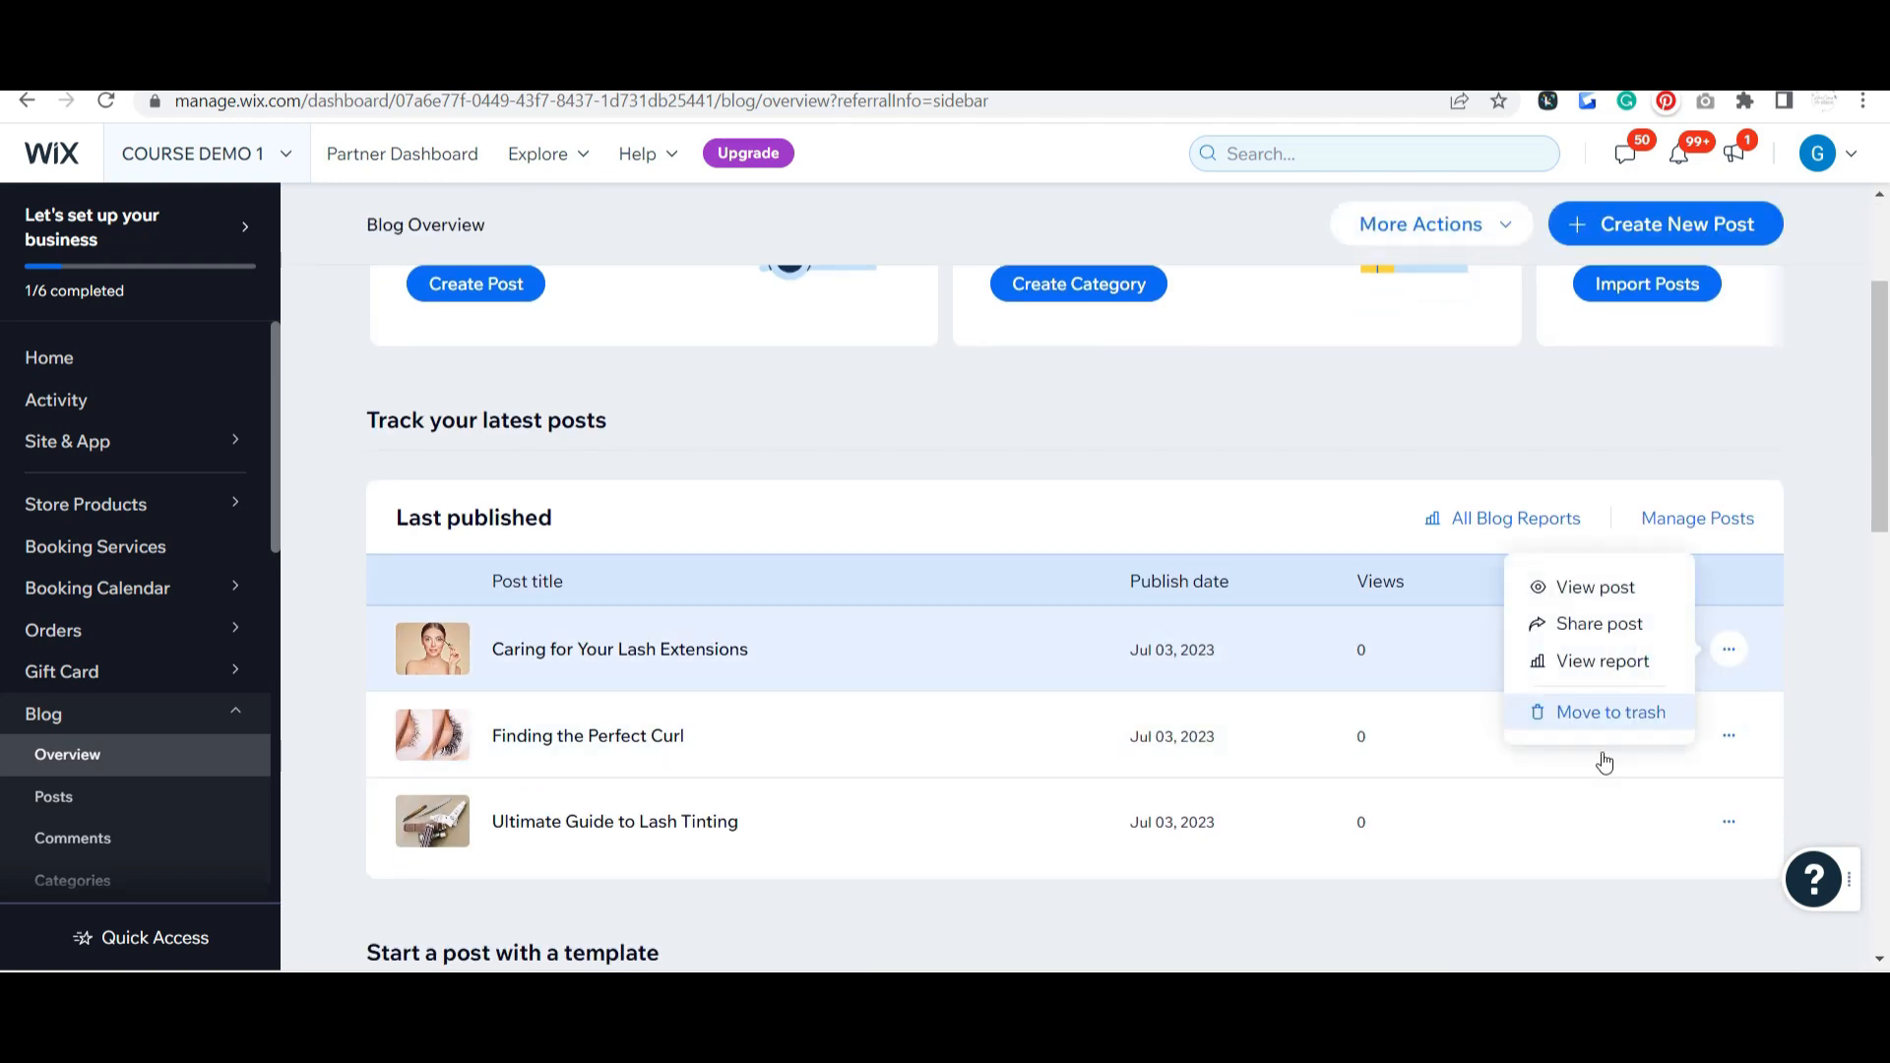
click(1144, 443)
scroll(1144, 443, up, 3)
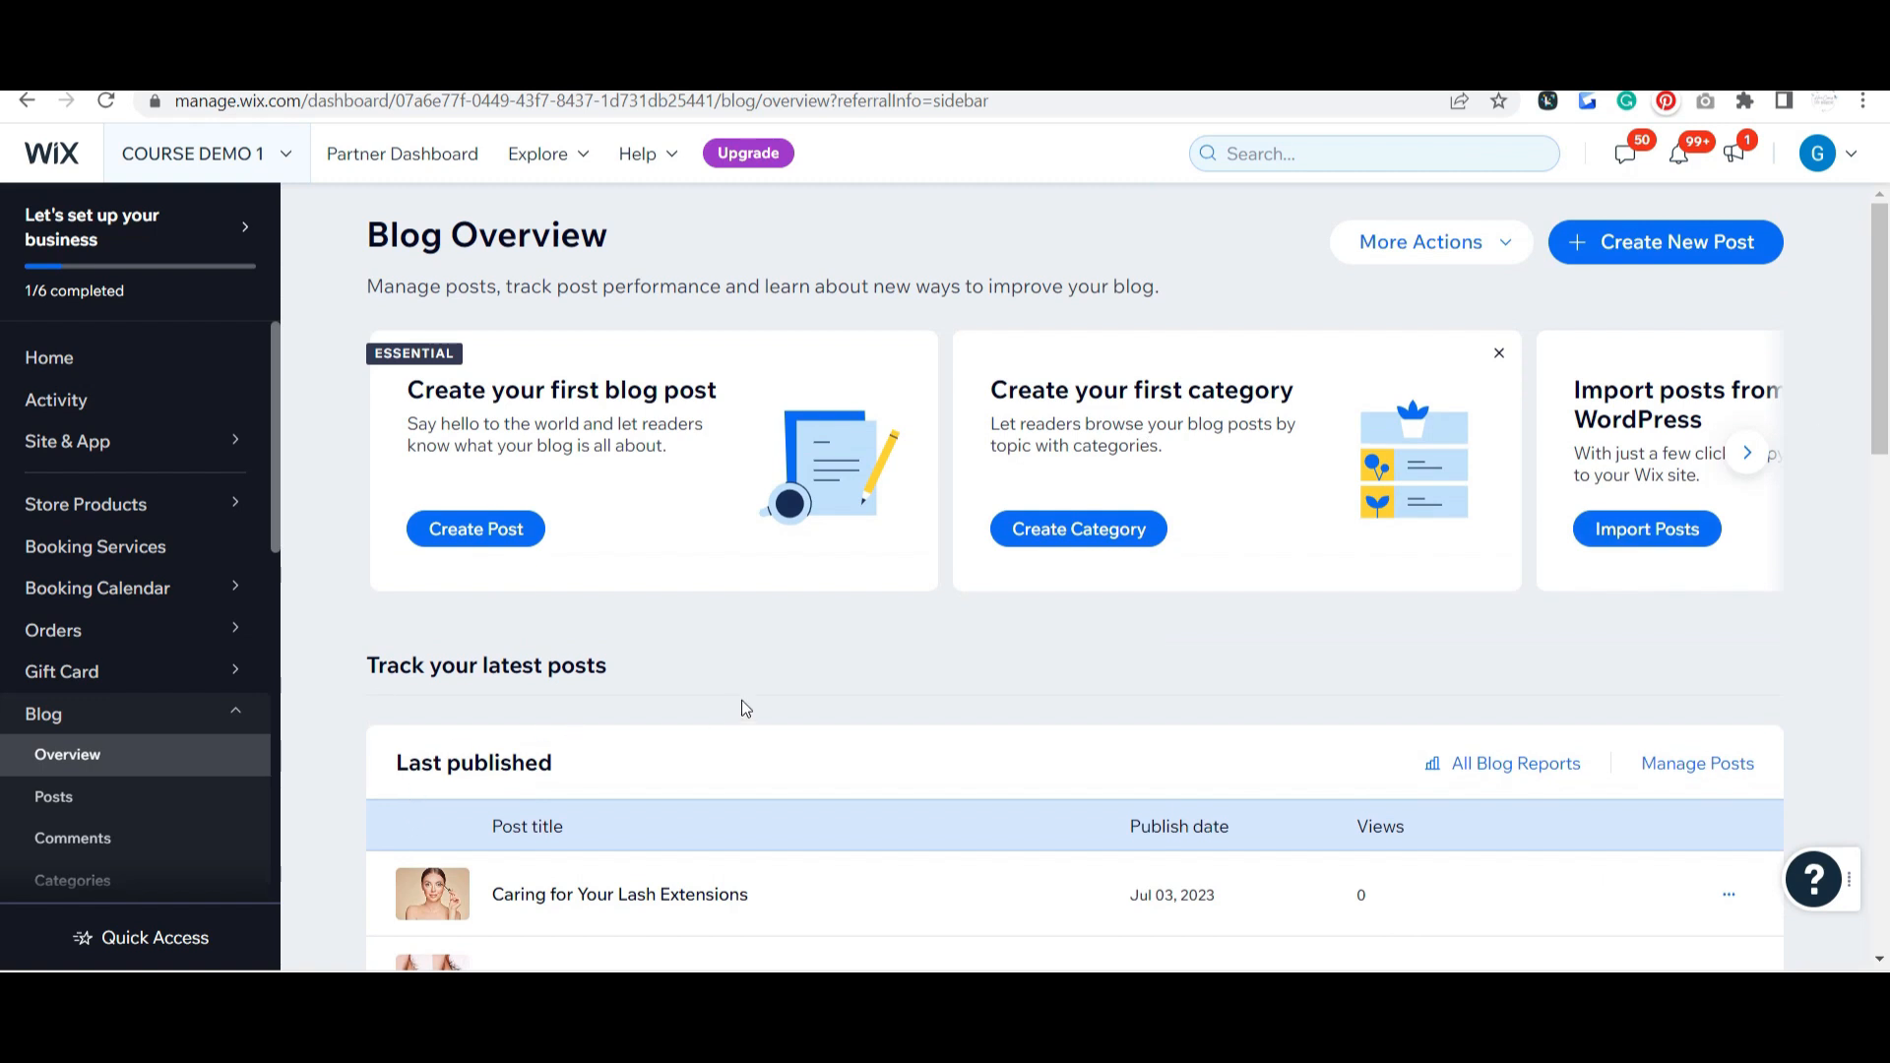
- Create a new blog post and title it "Test Blog"
click(1686, 244)
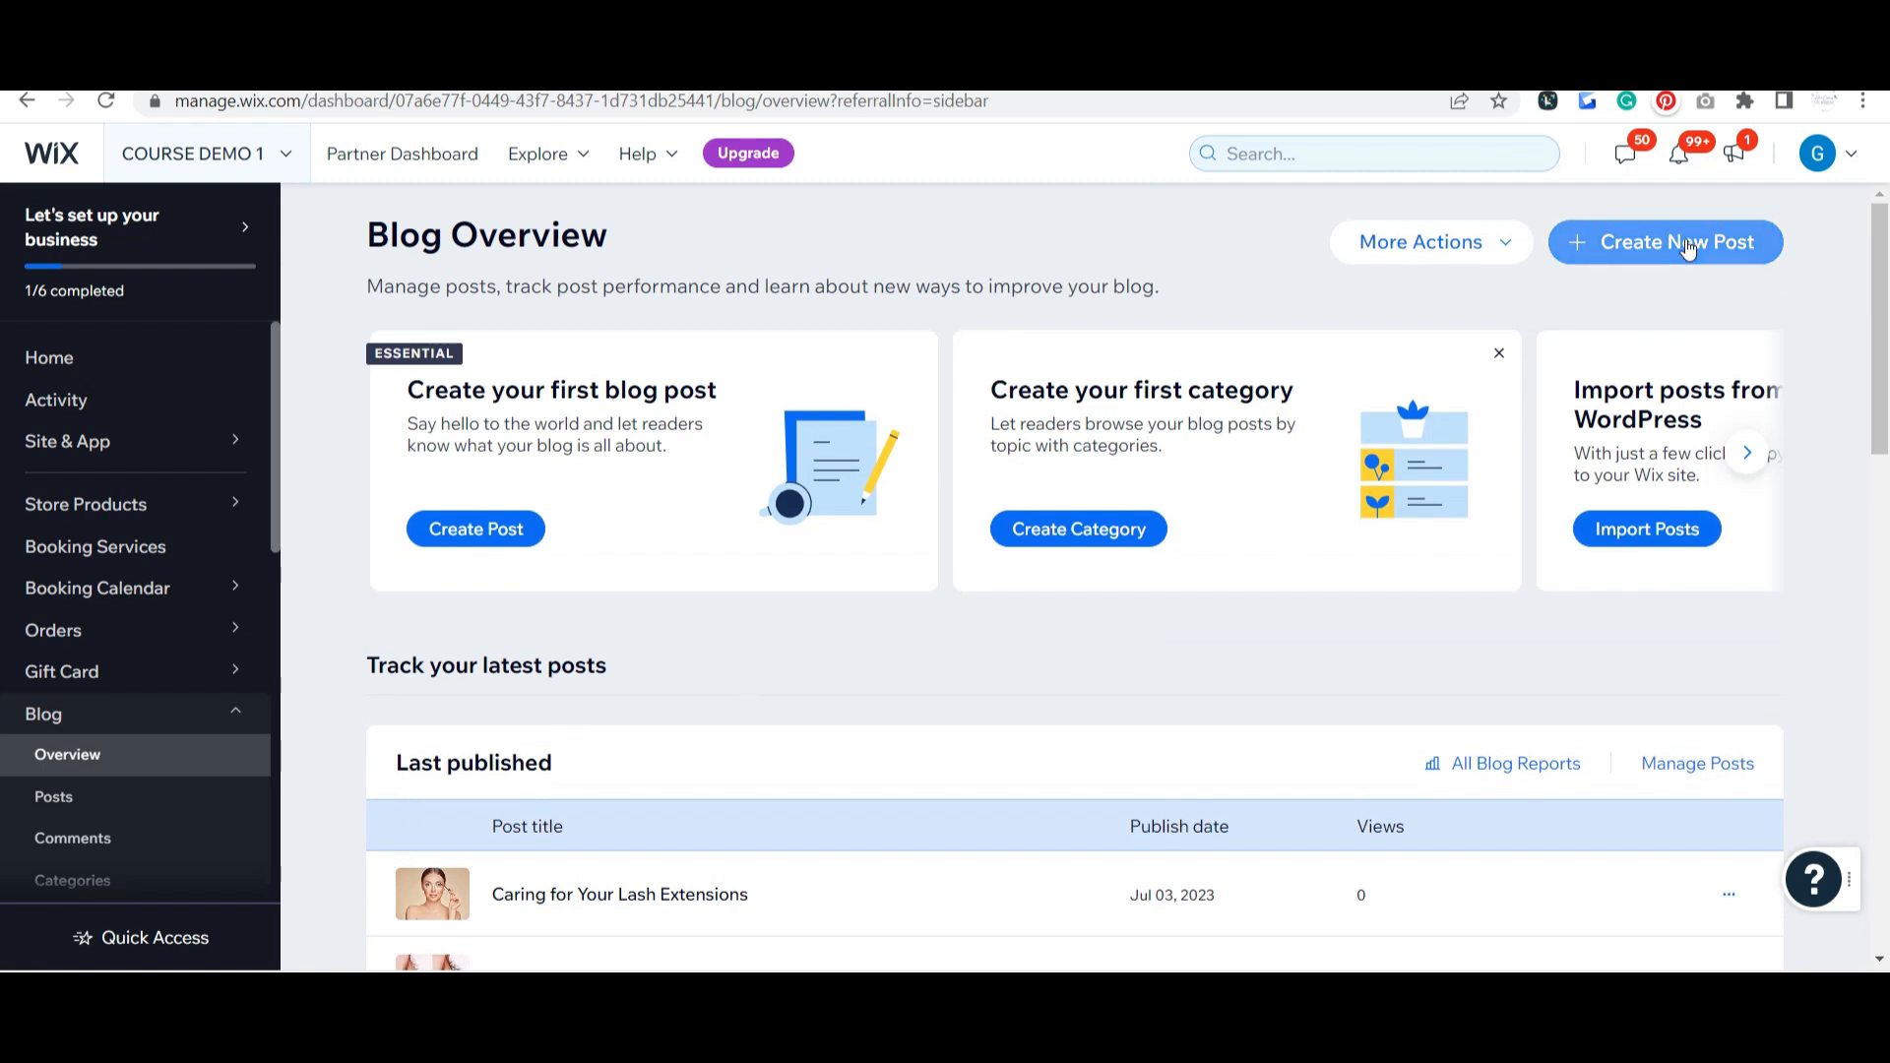
click(1688, 246)
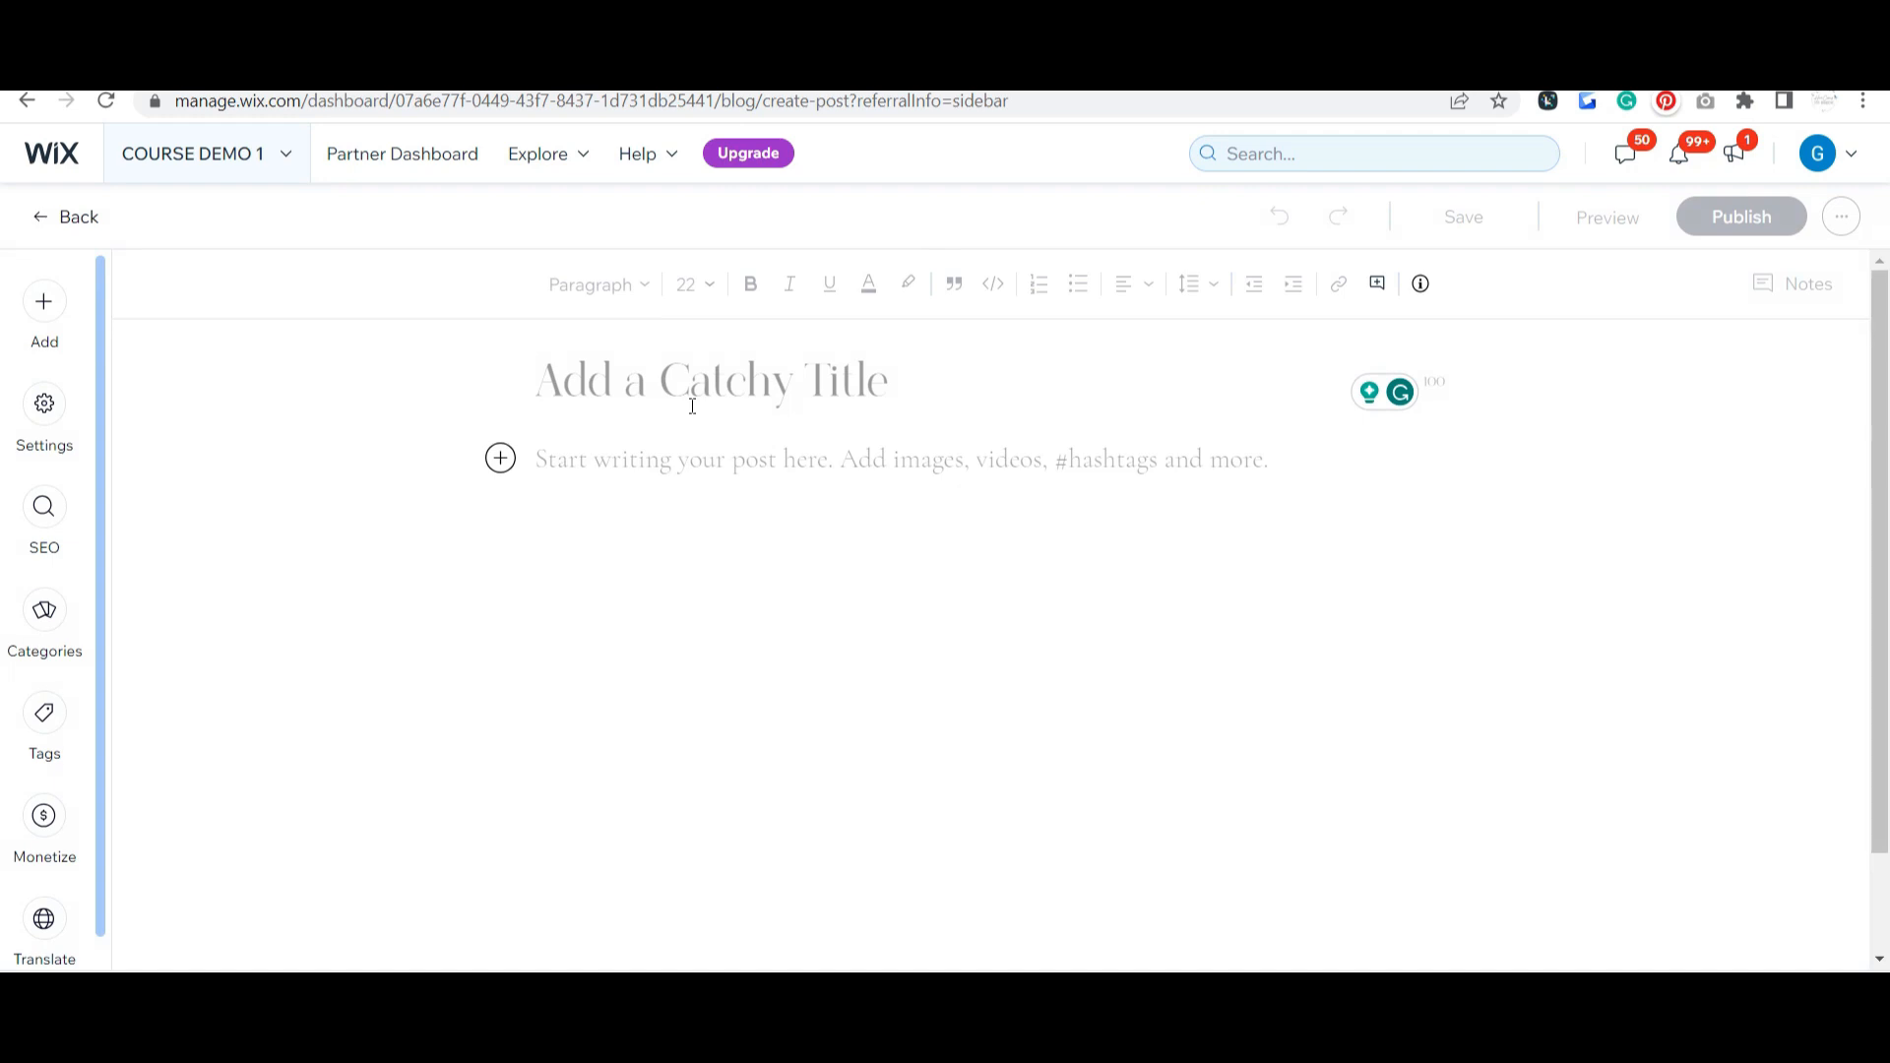
click(569, 467)
click(44, 302)
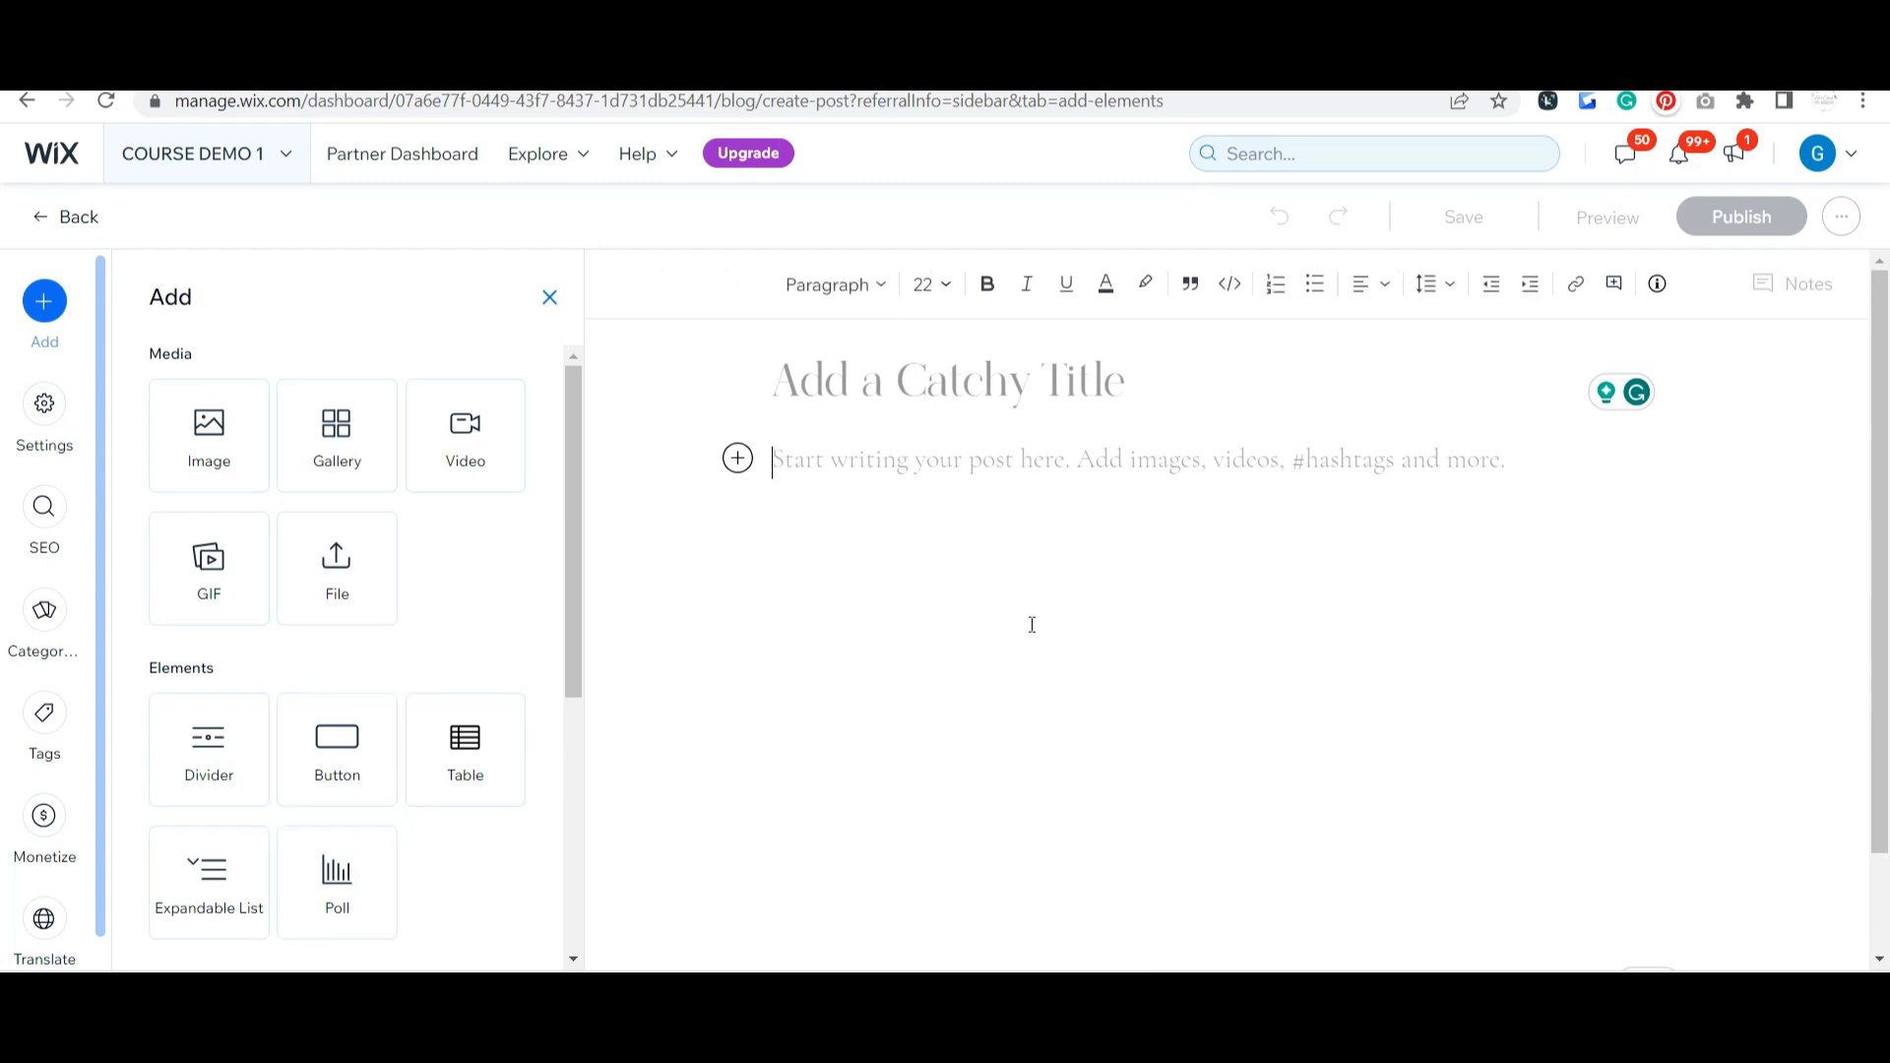
click(964, 394)
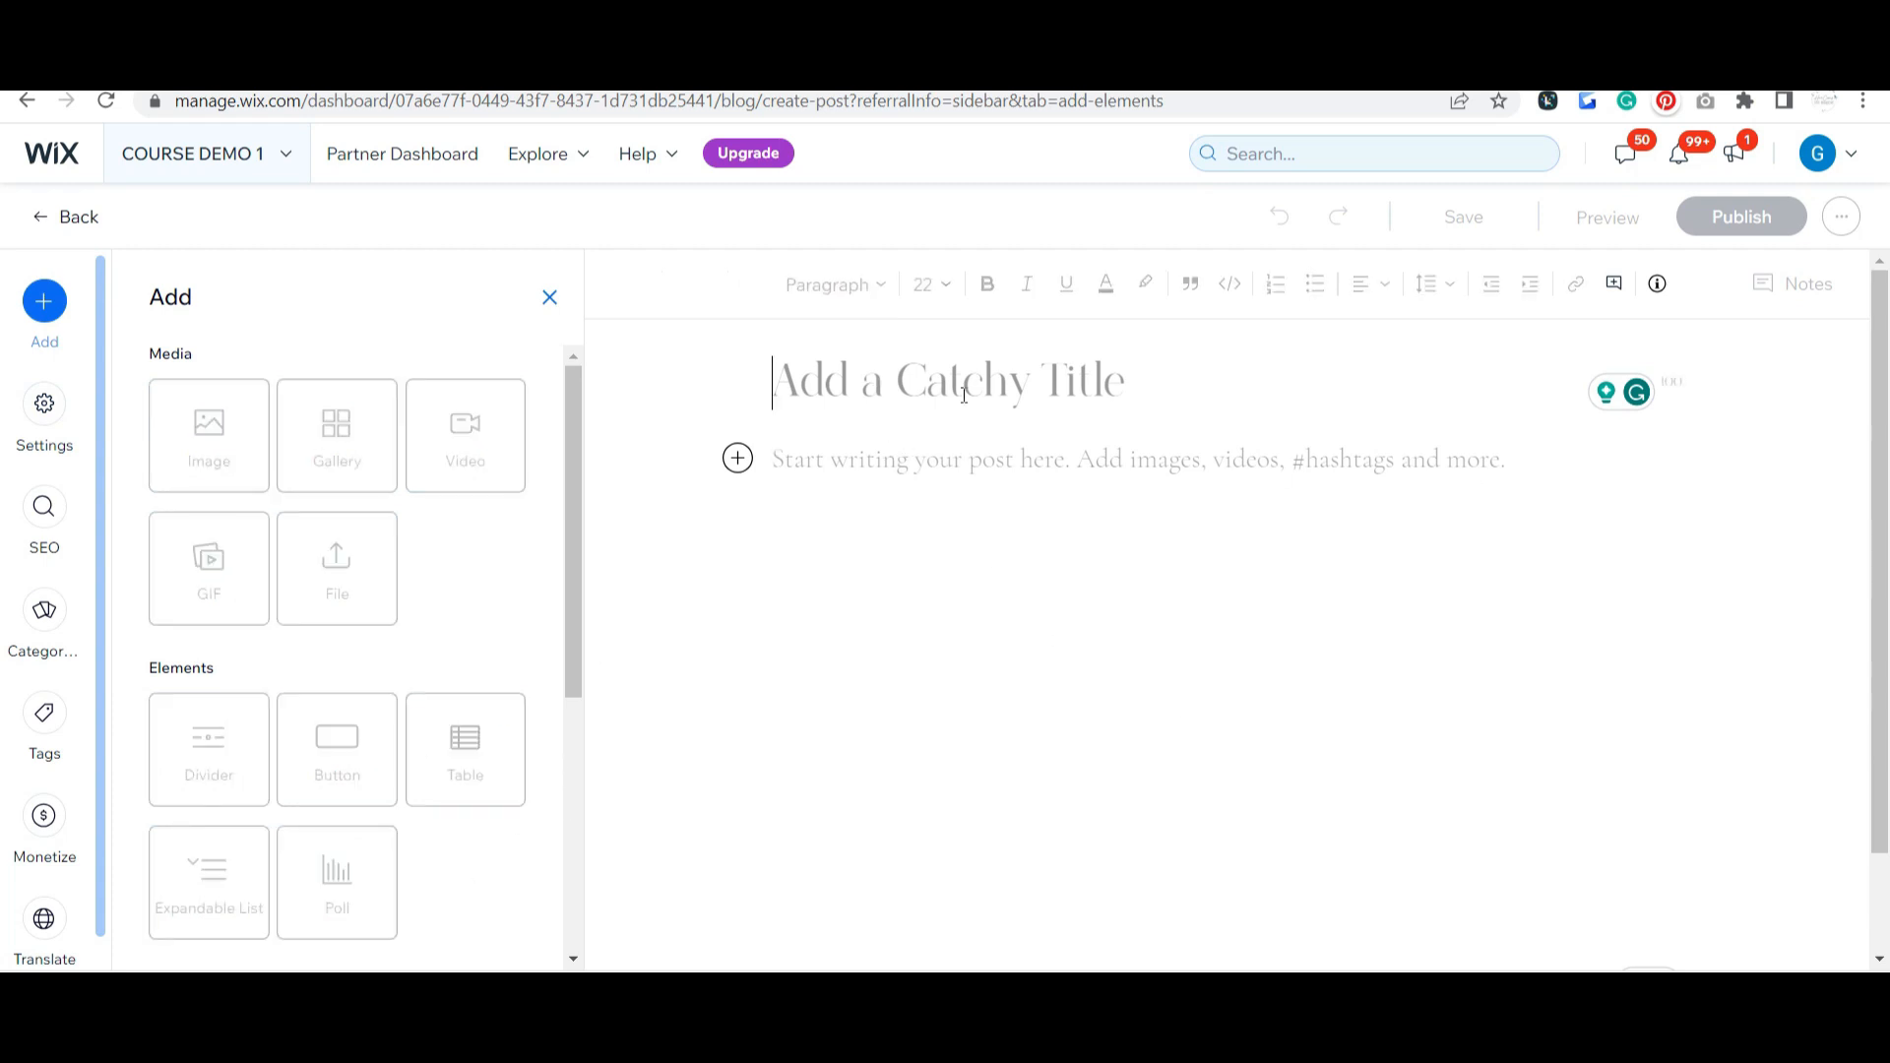
text(Test Blo)
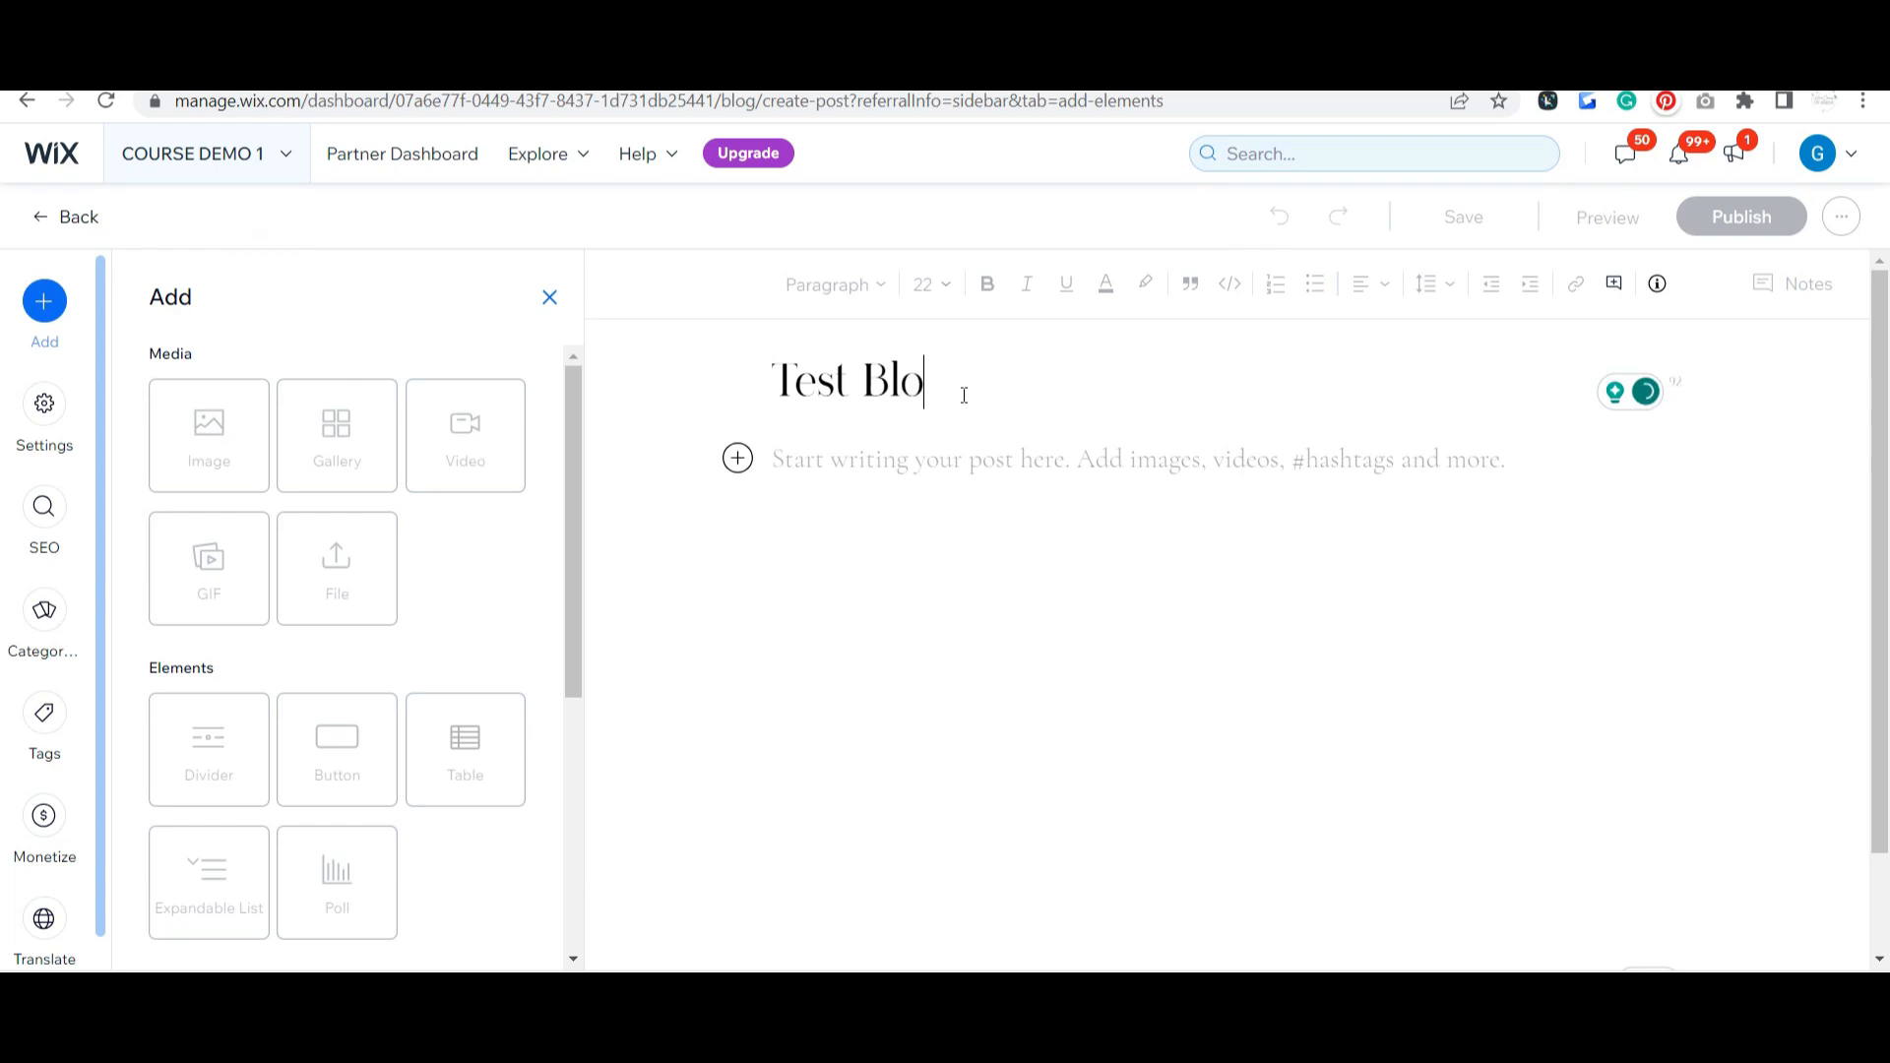
text(g)
click(1059, 561)
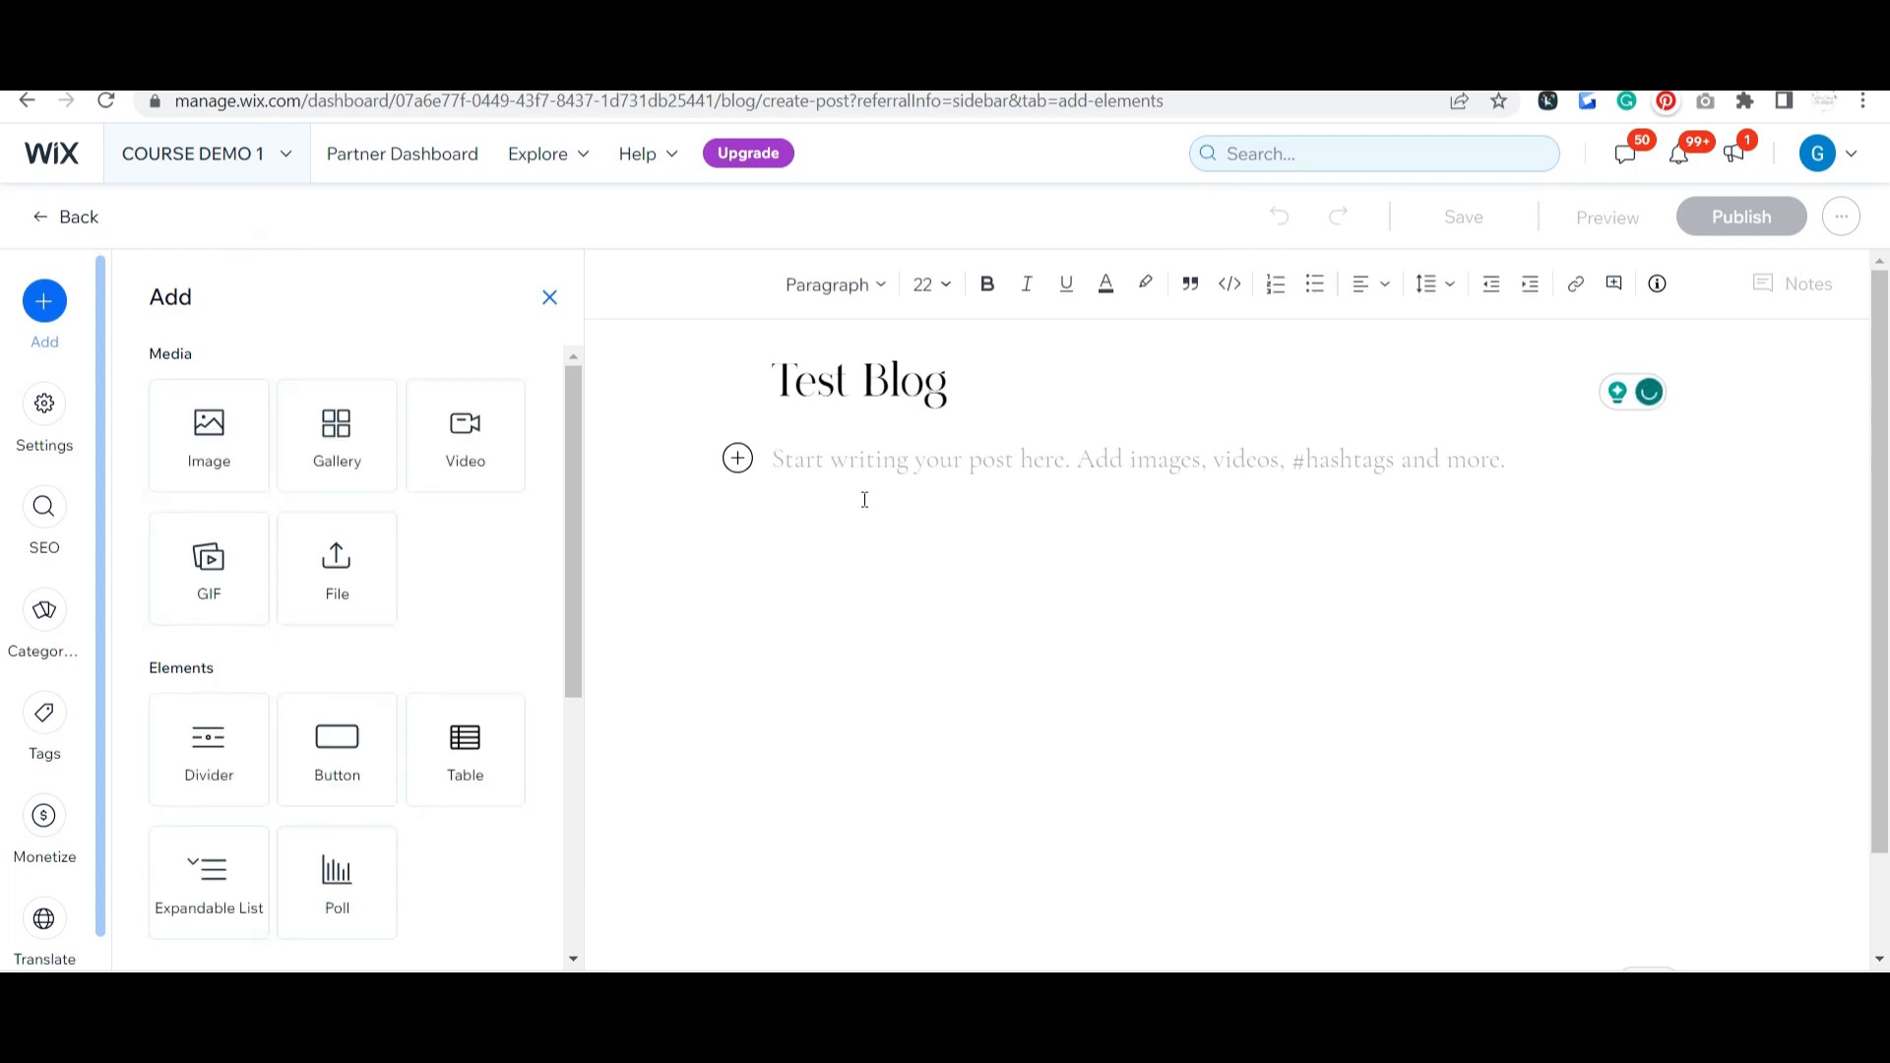
- Check which text formatting options are available for the post title and for the body text
click(923, 389)
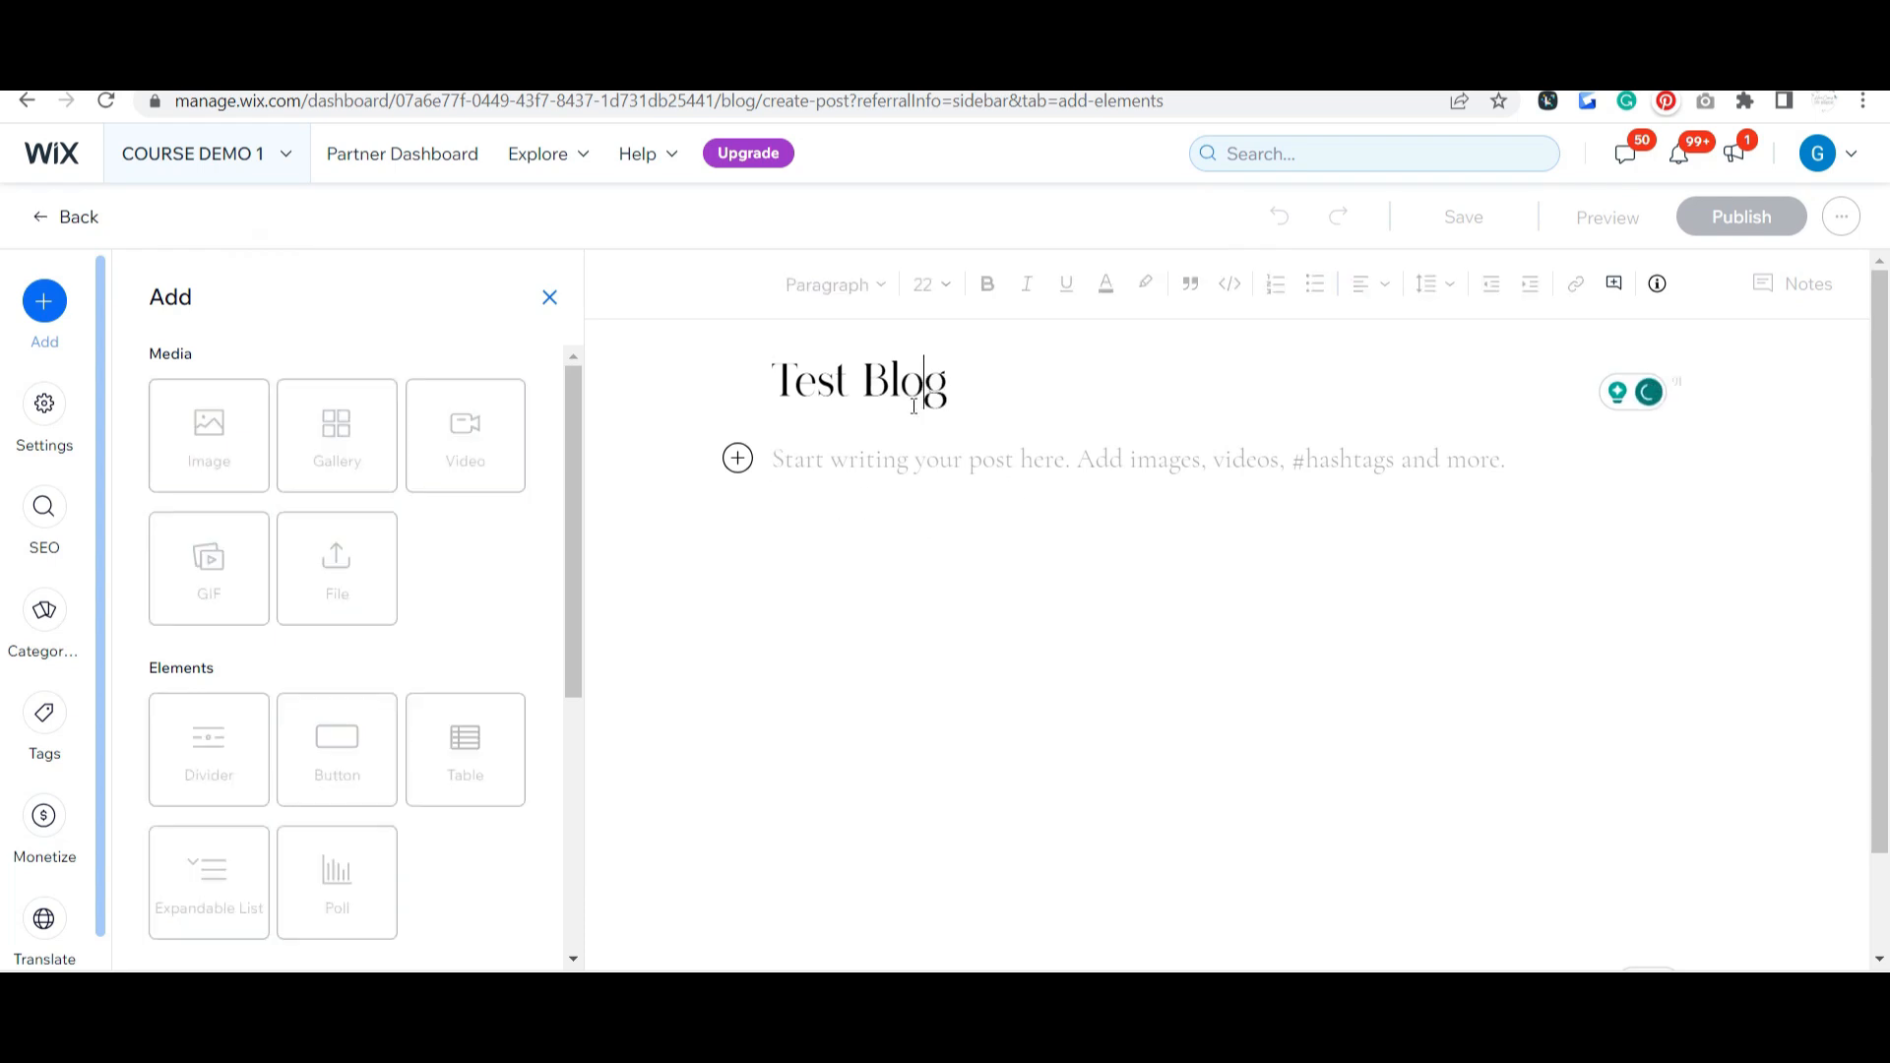
click(548, 298)
drag(537, 382, 825, 300)
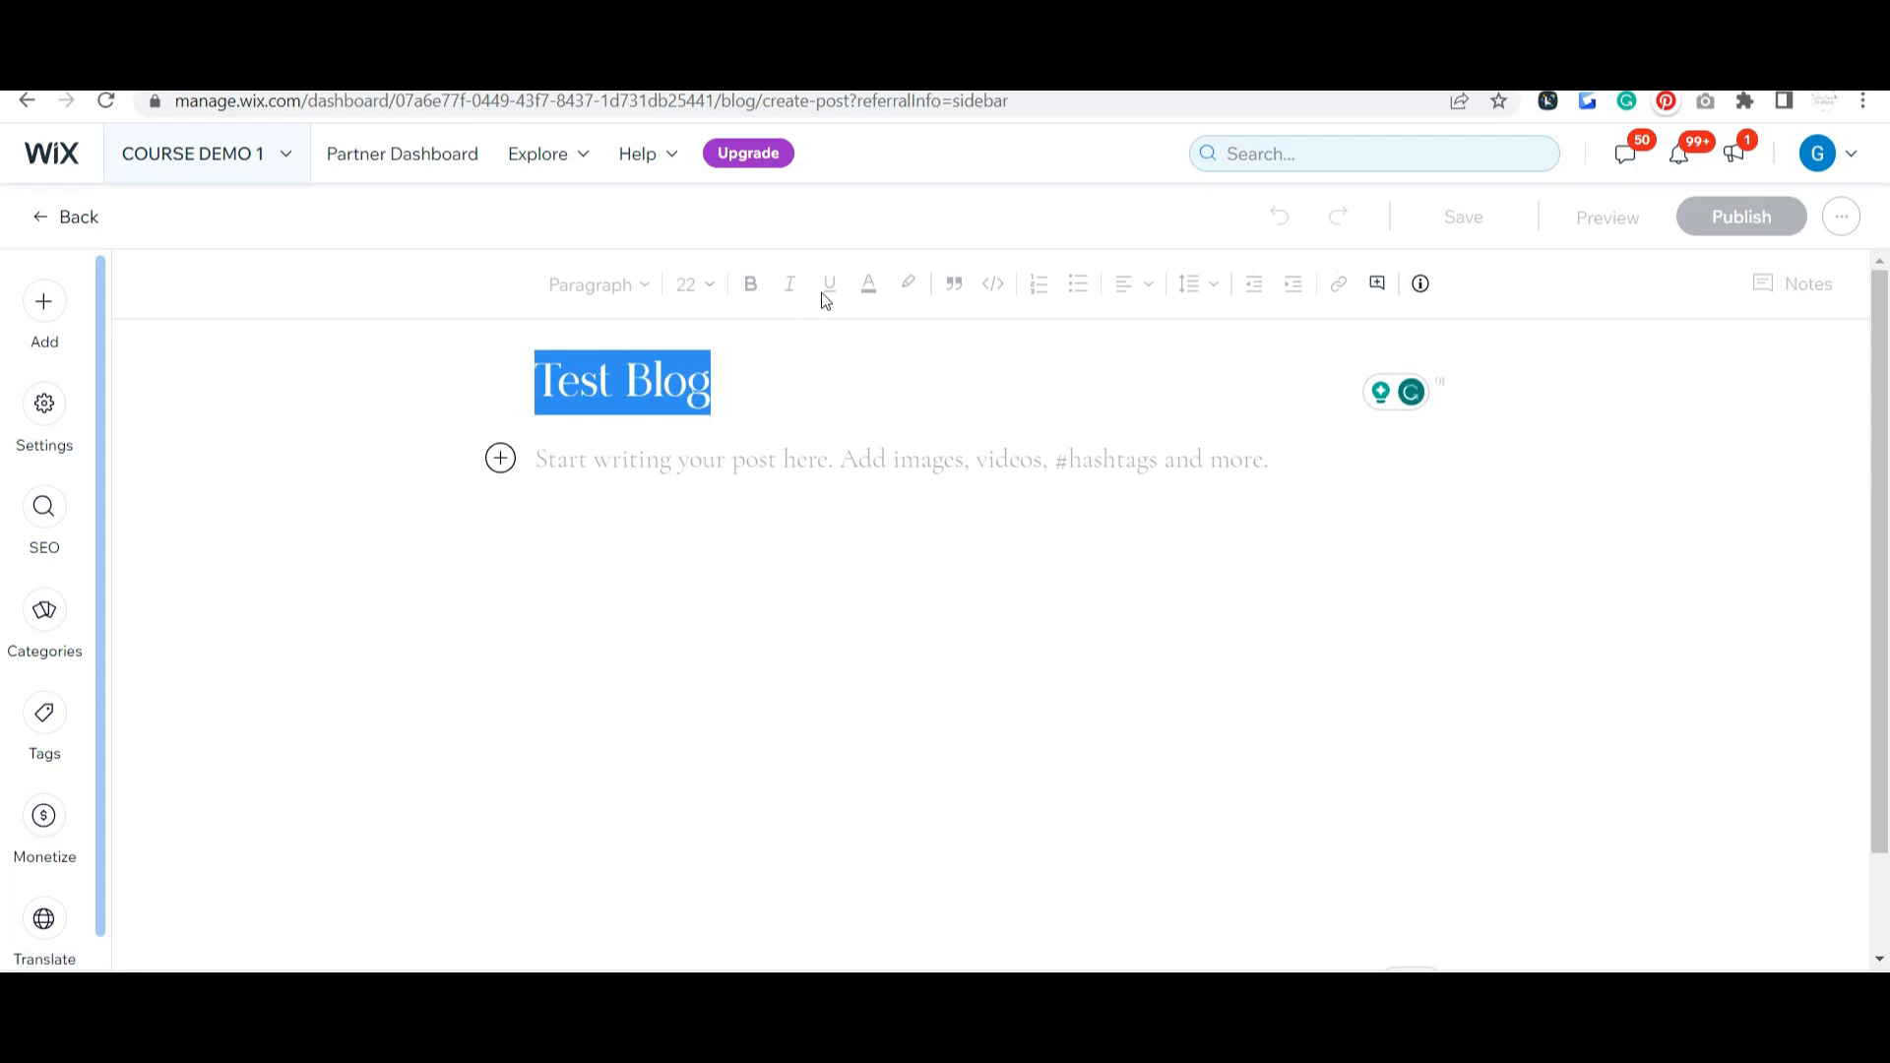
click(940, 409)
click(768, 483)
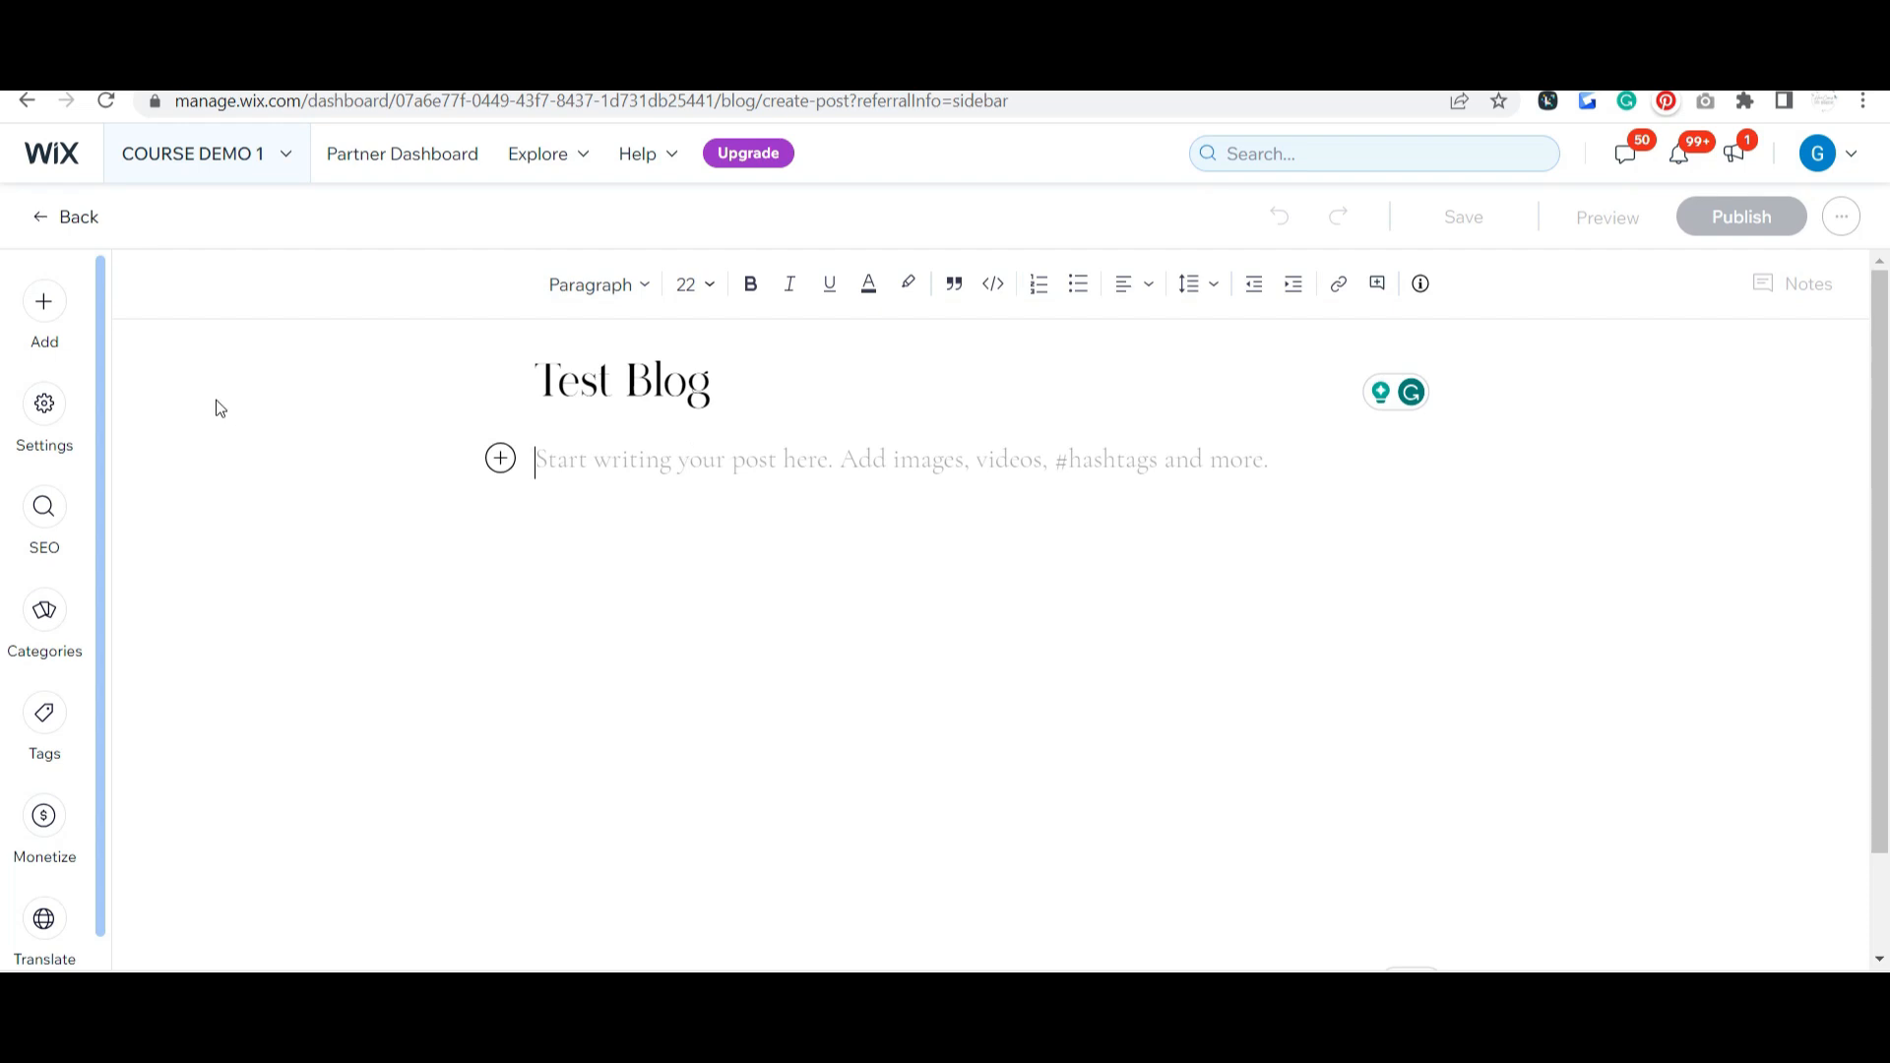
- Insert the photo of the bathroom basins with candles and flowers from the Site Images folder into the post body
click(43, 411)
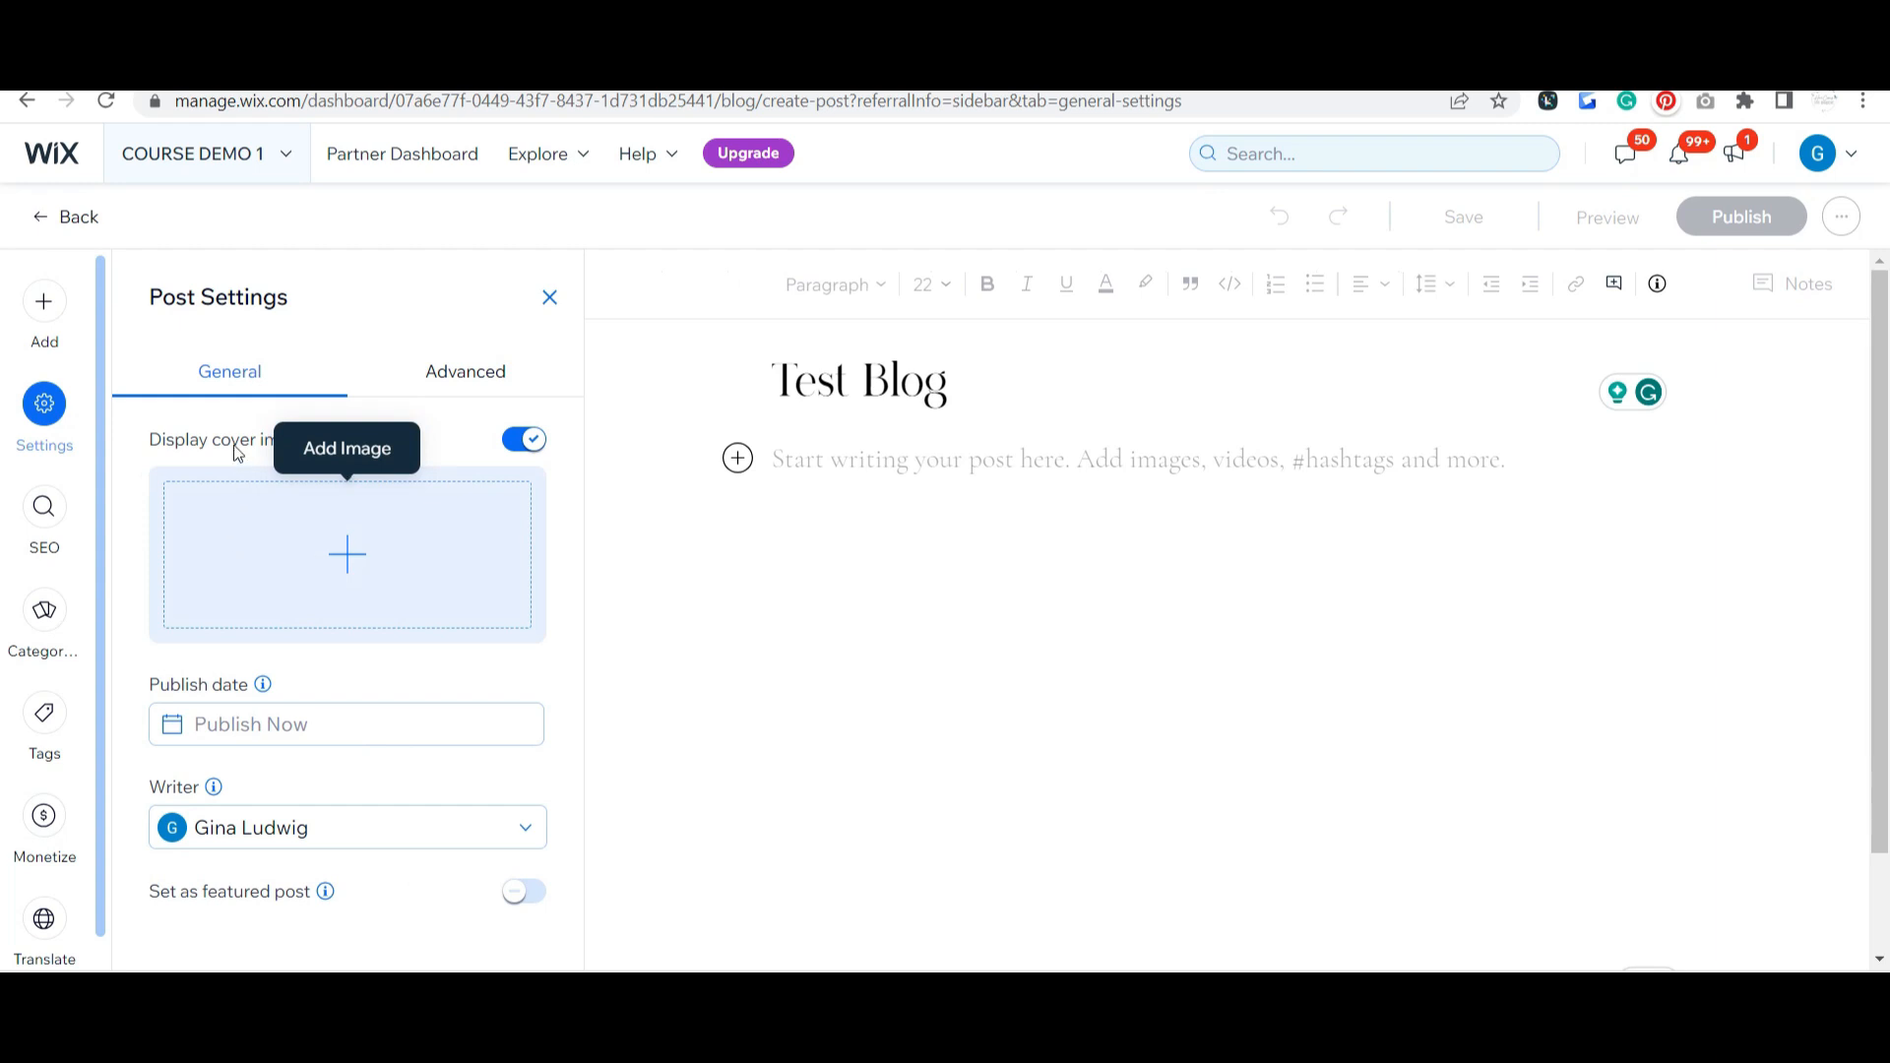
click(748, 458)
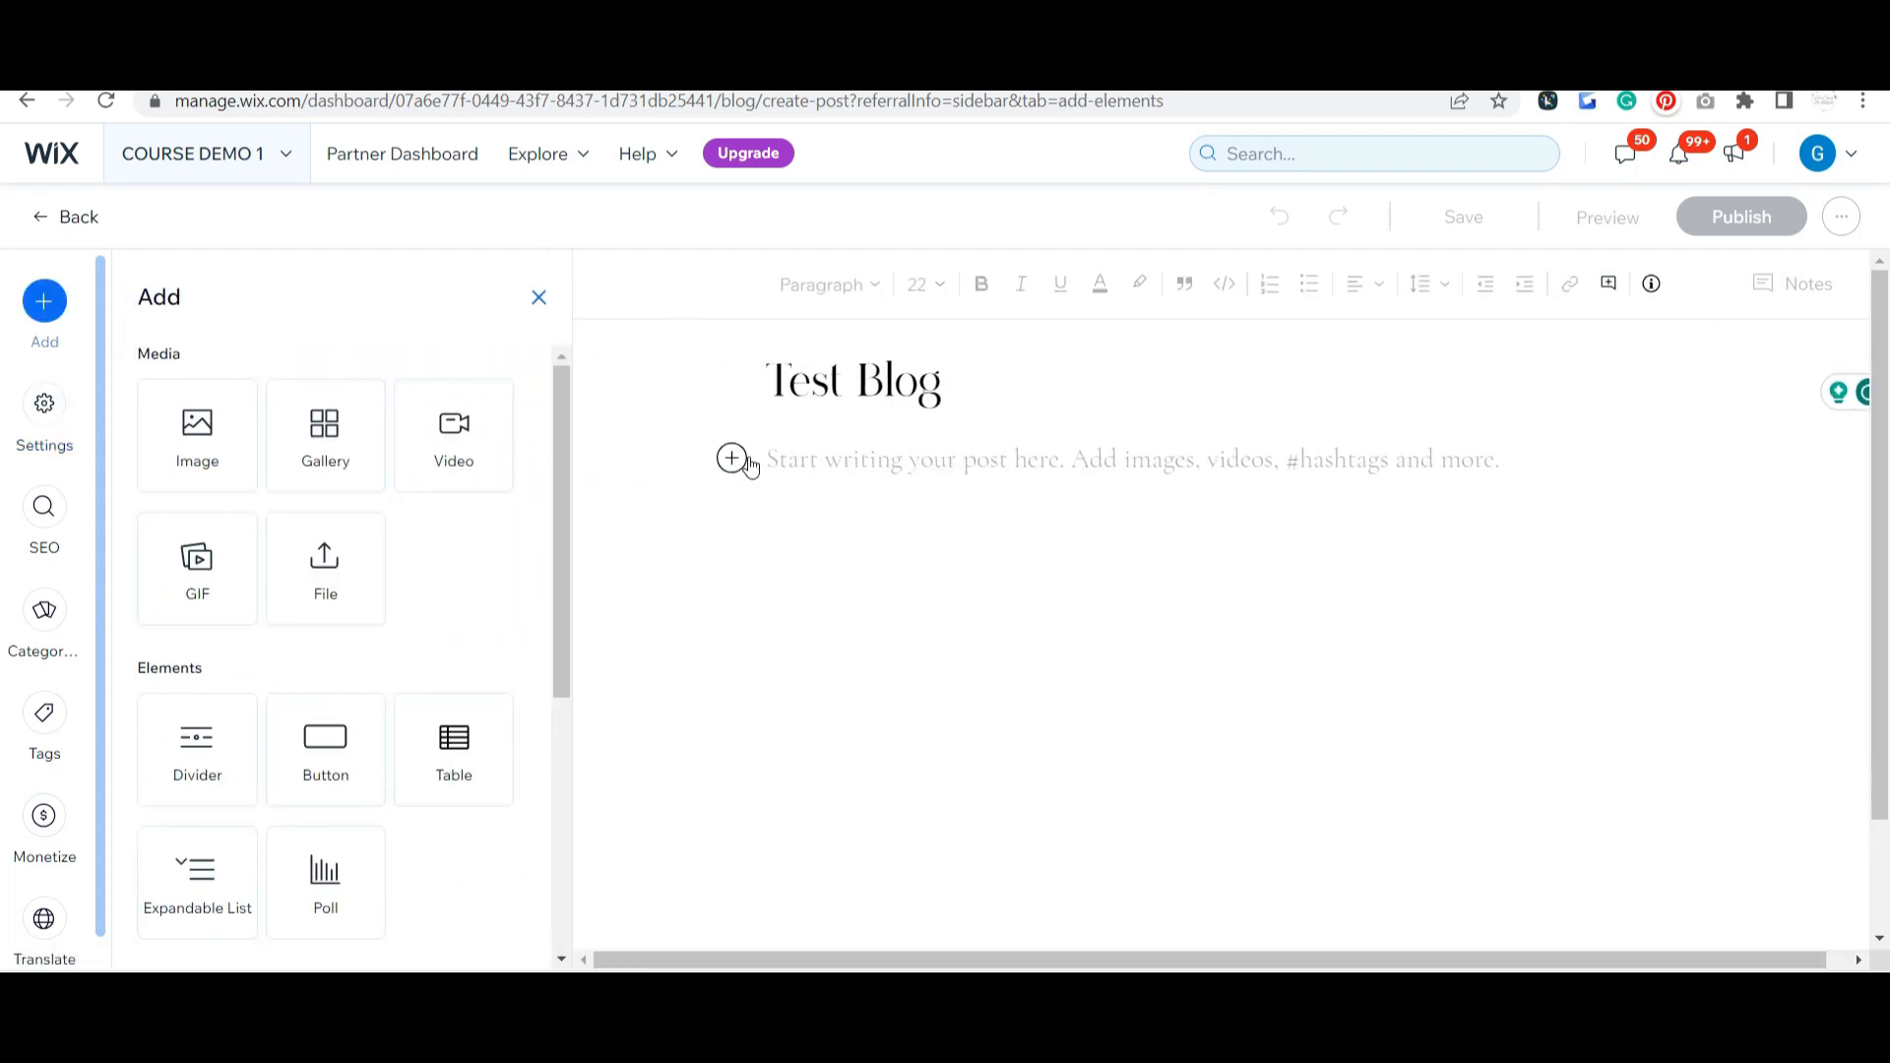
click(234, 472)
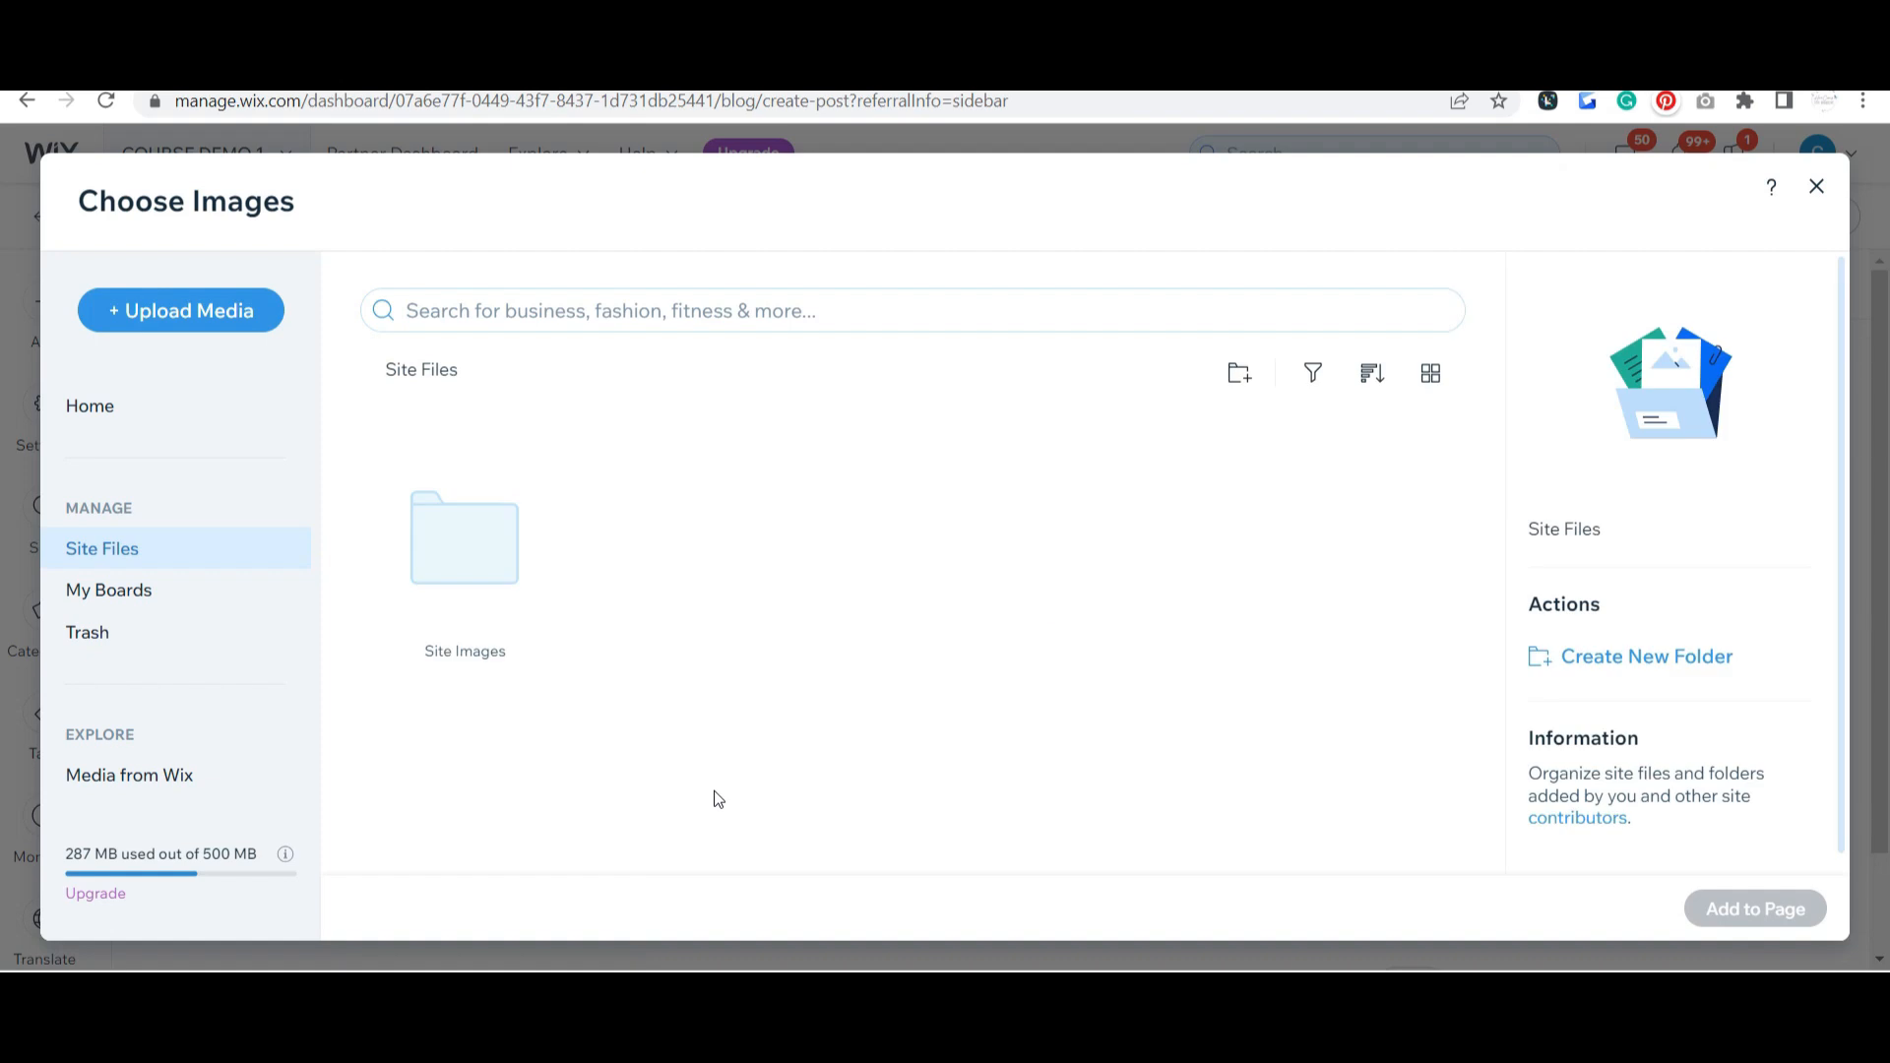
double_click(485, 568)
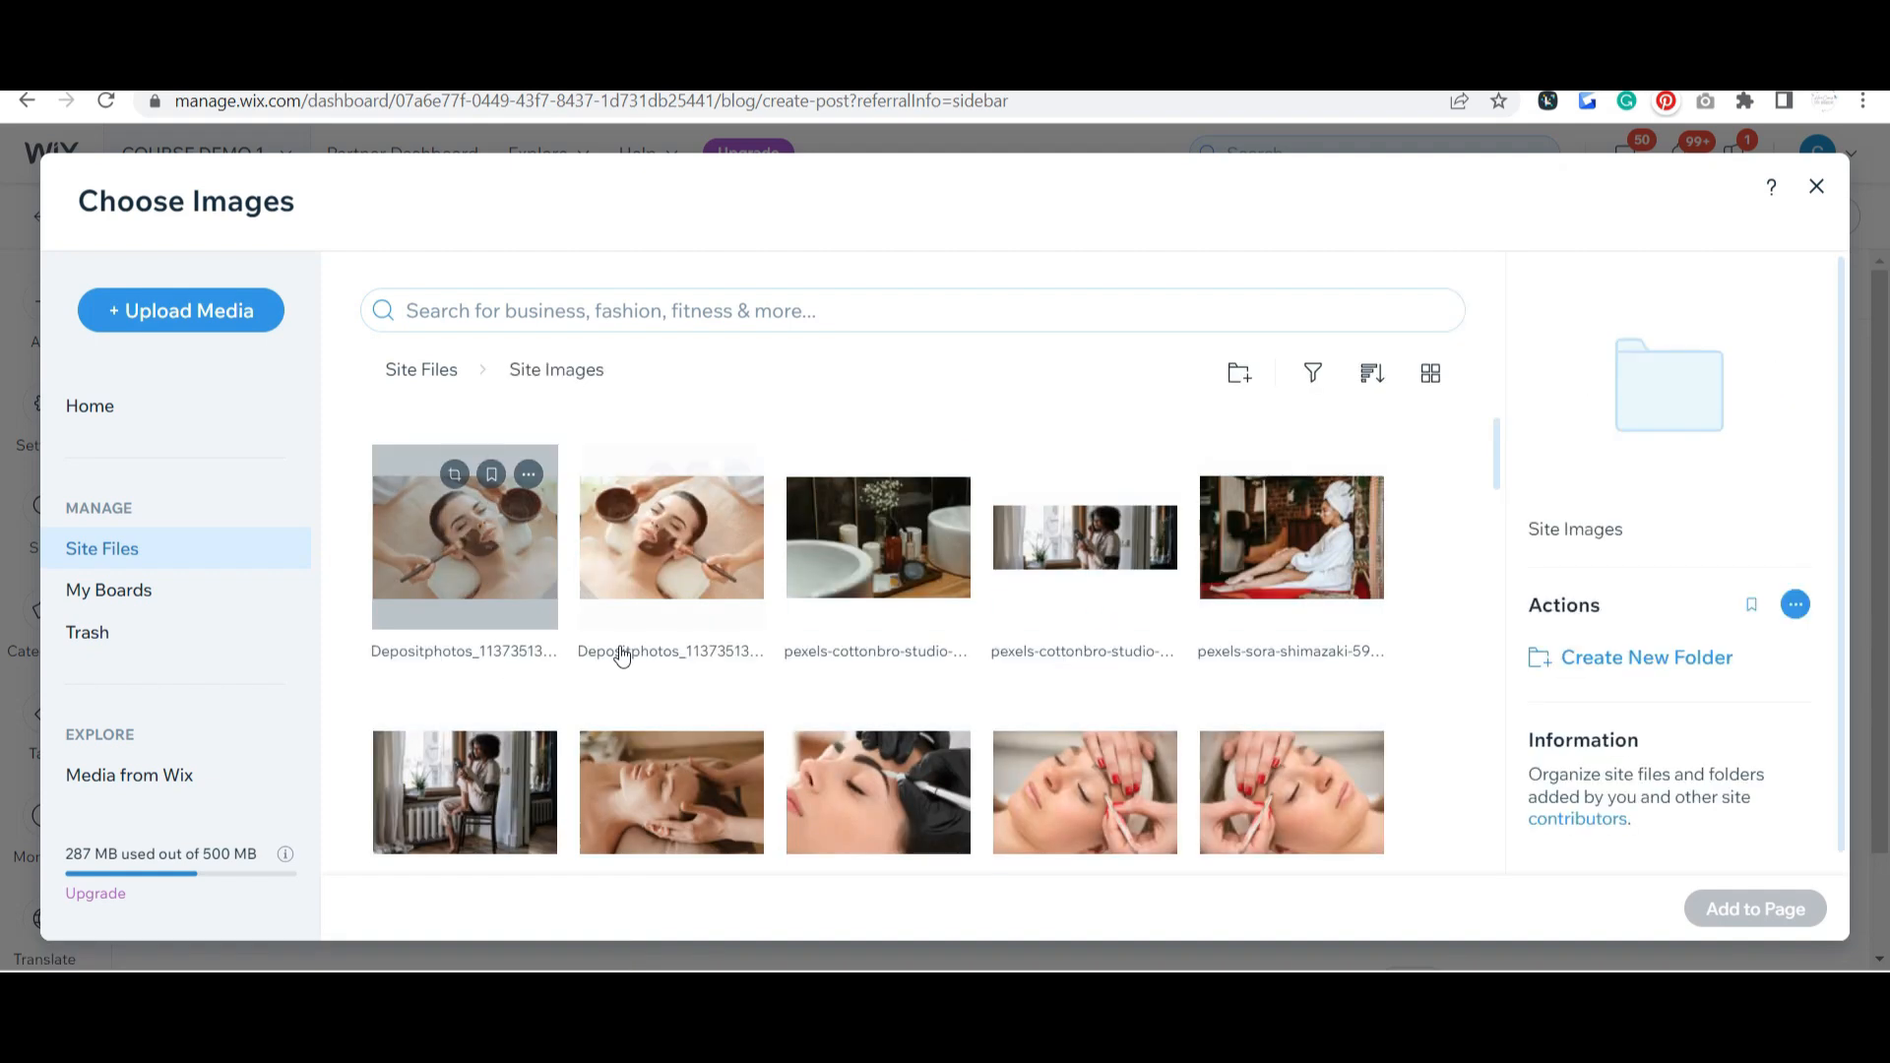
click(874, 568)
click(1755, 908)
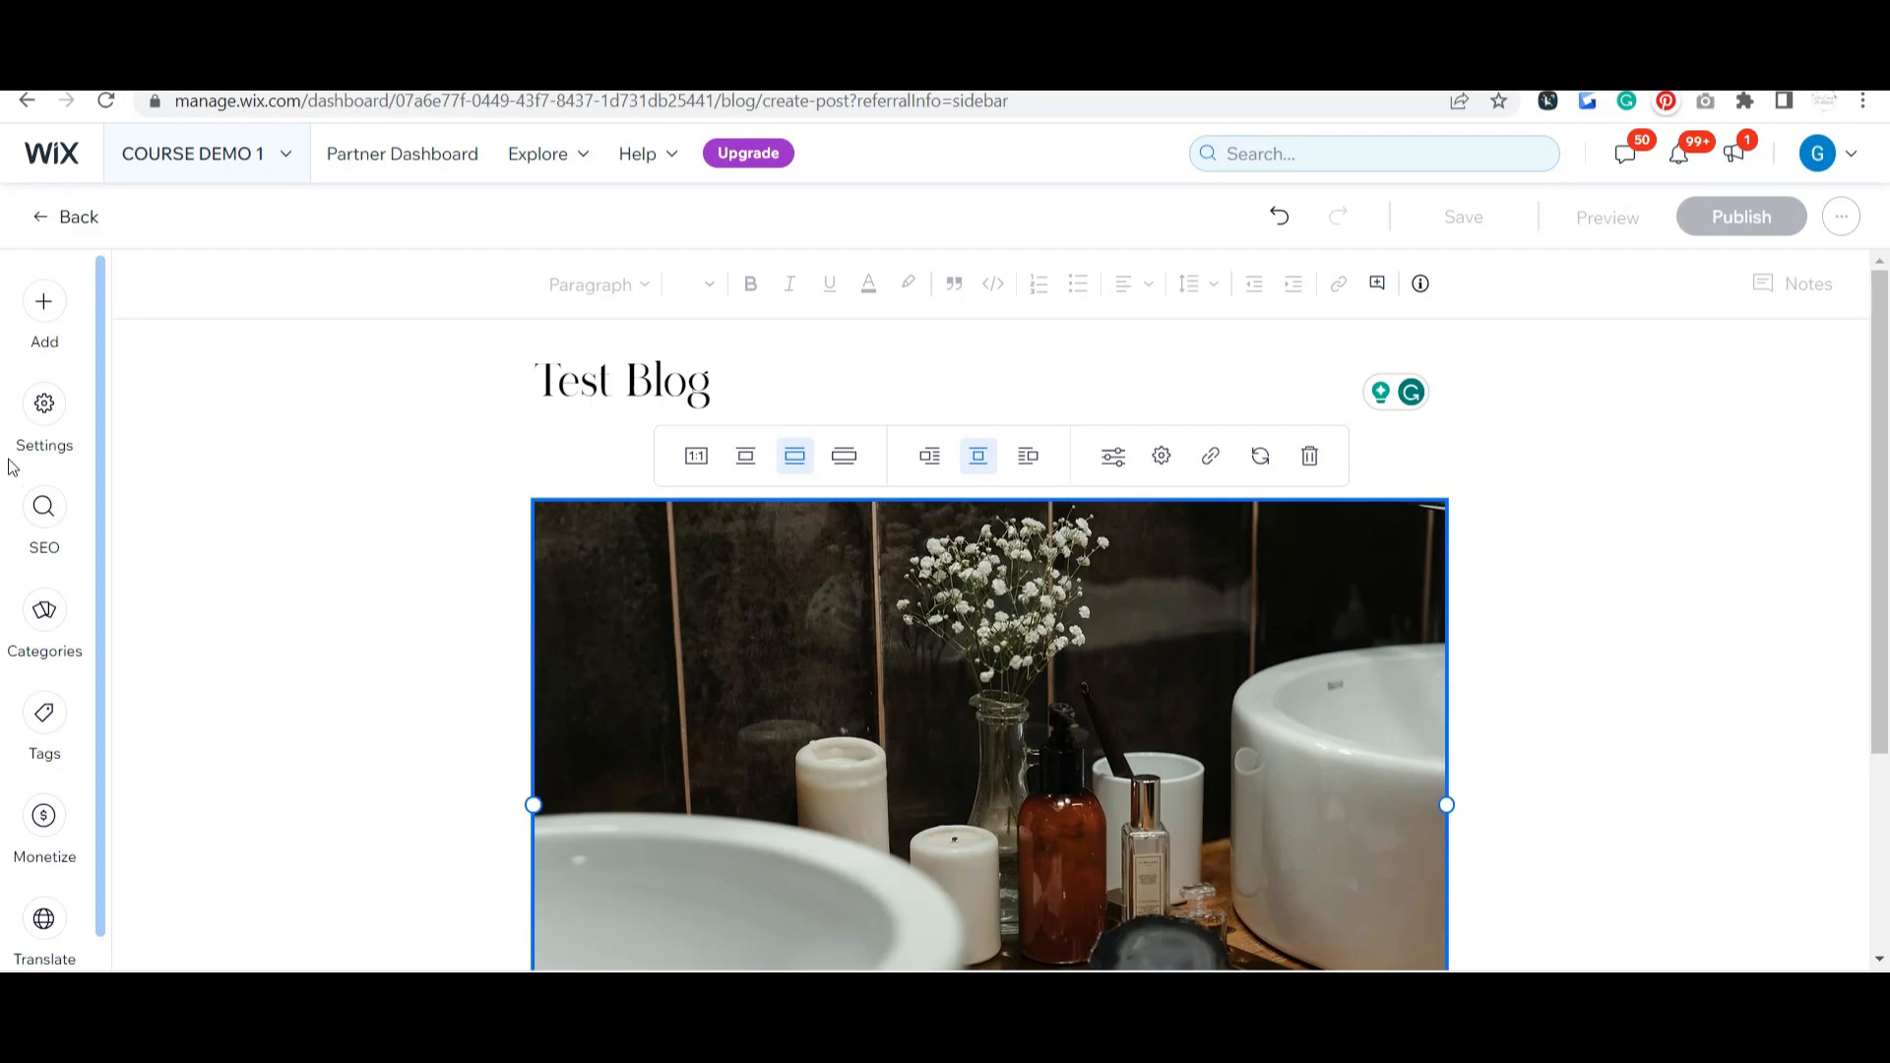
- Review the post's general settings for cover image, publish date and writer, and its advanced description, related posts and commenting settings
click(44, 421)
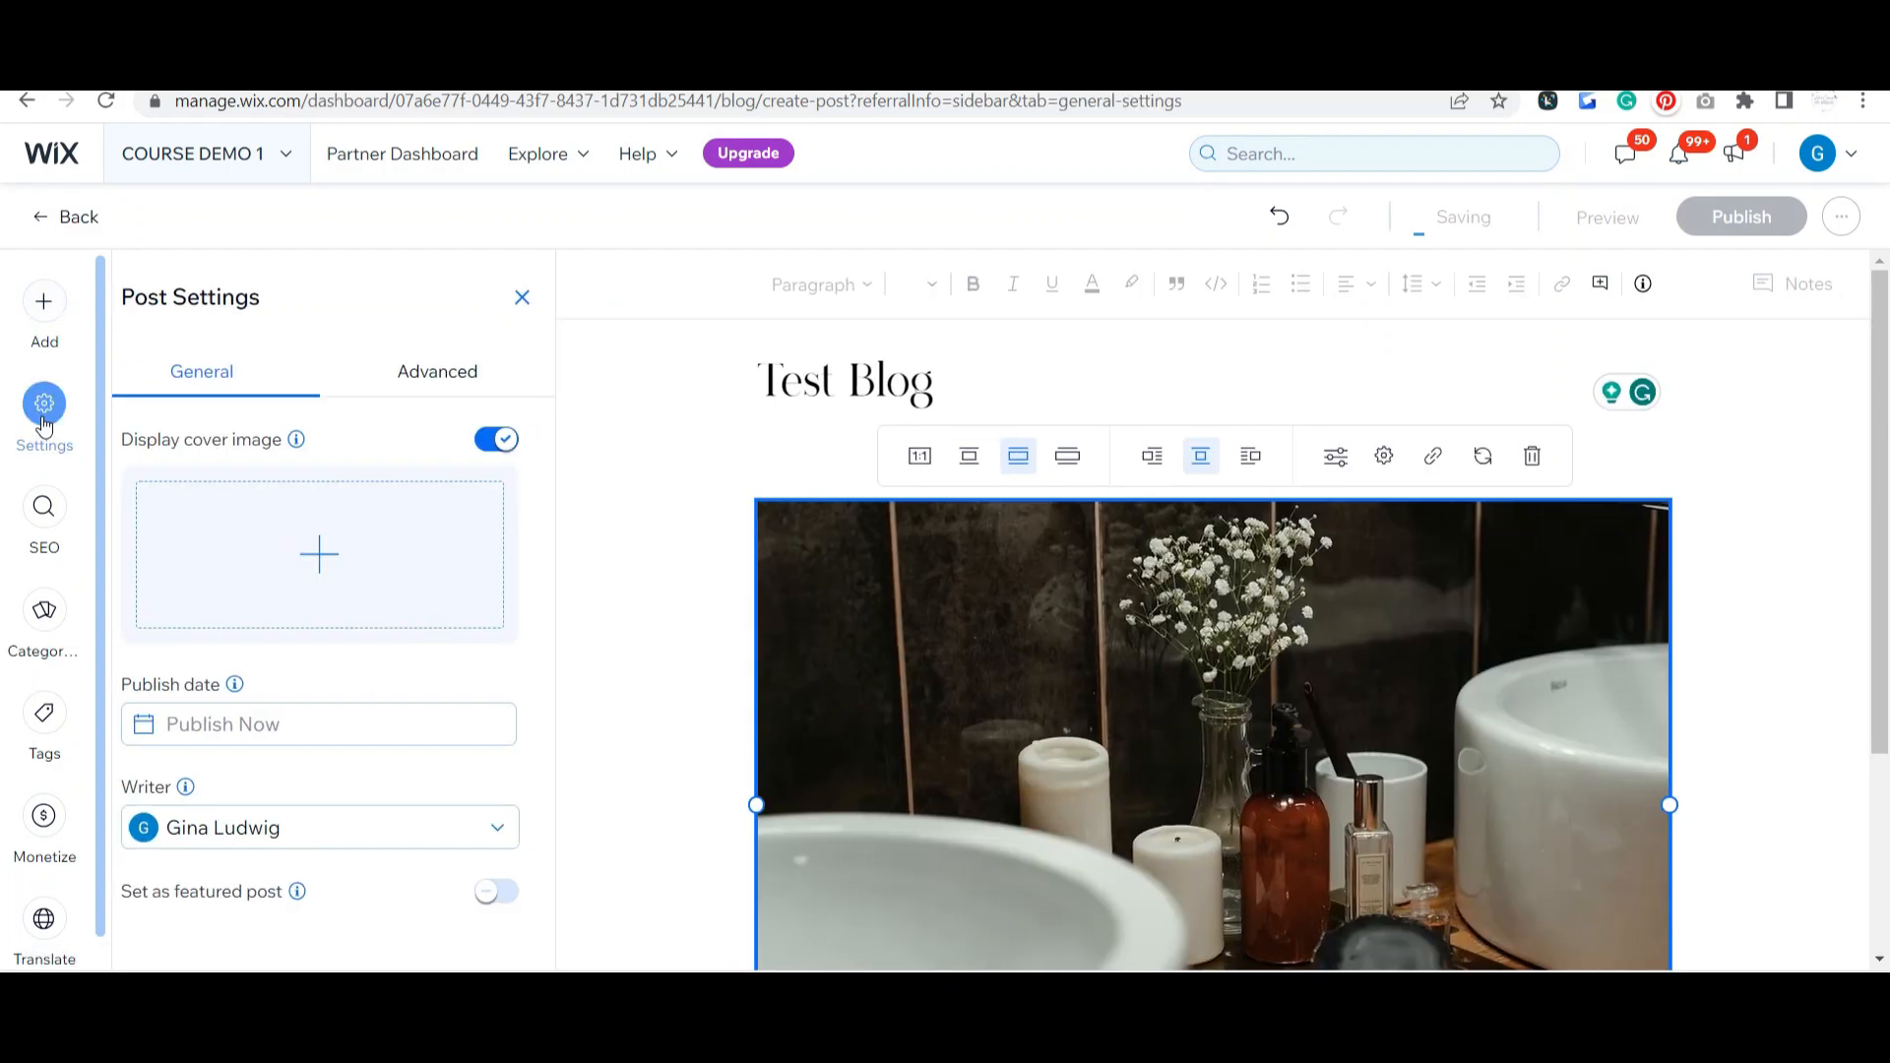
mouse_move(346, 551)
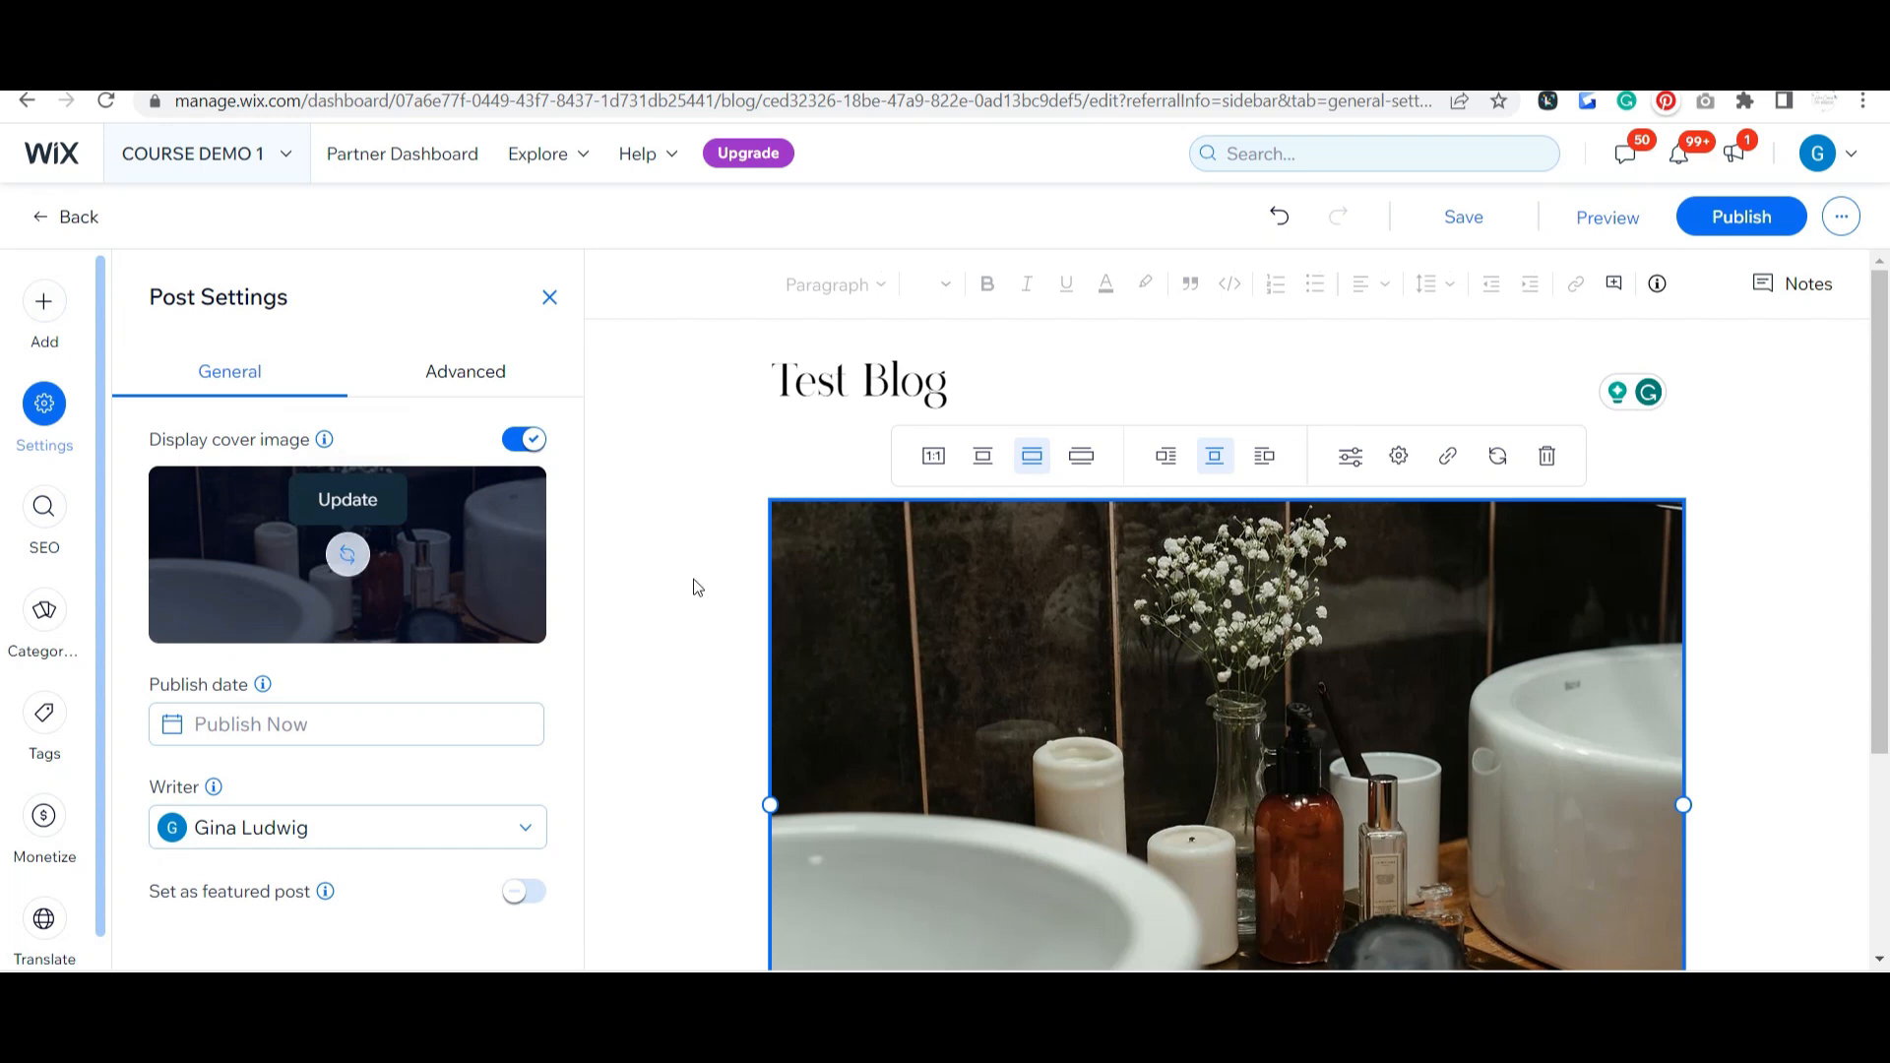
scroll(694, 610, down, 3)
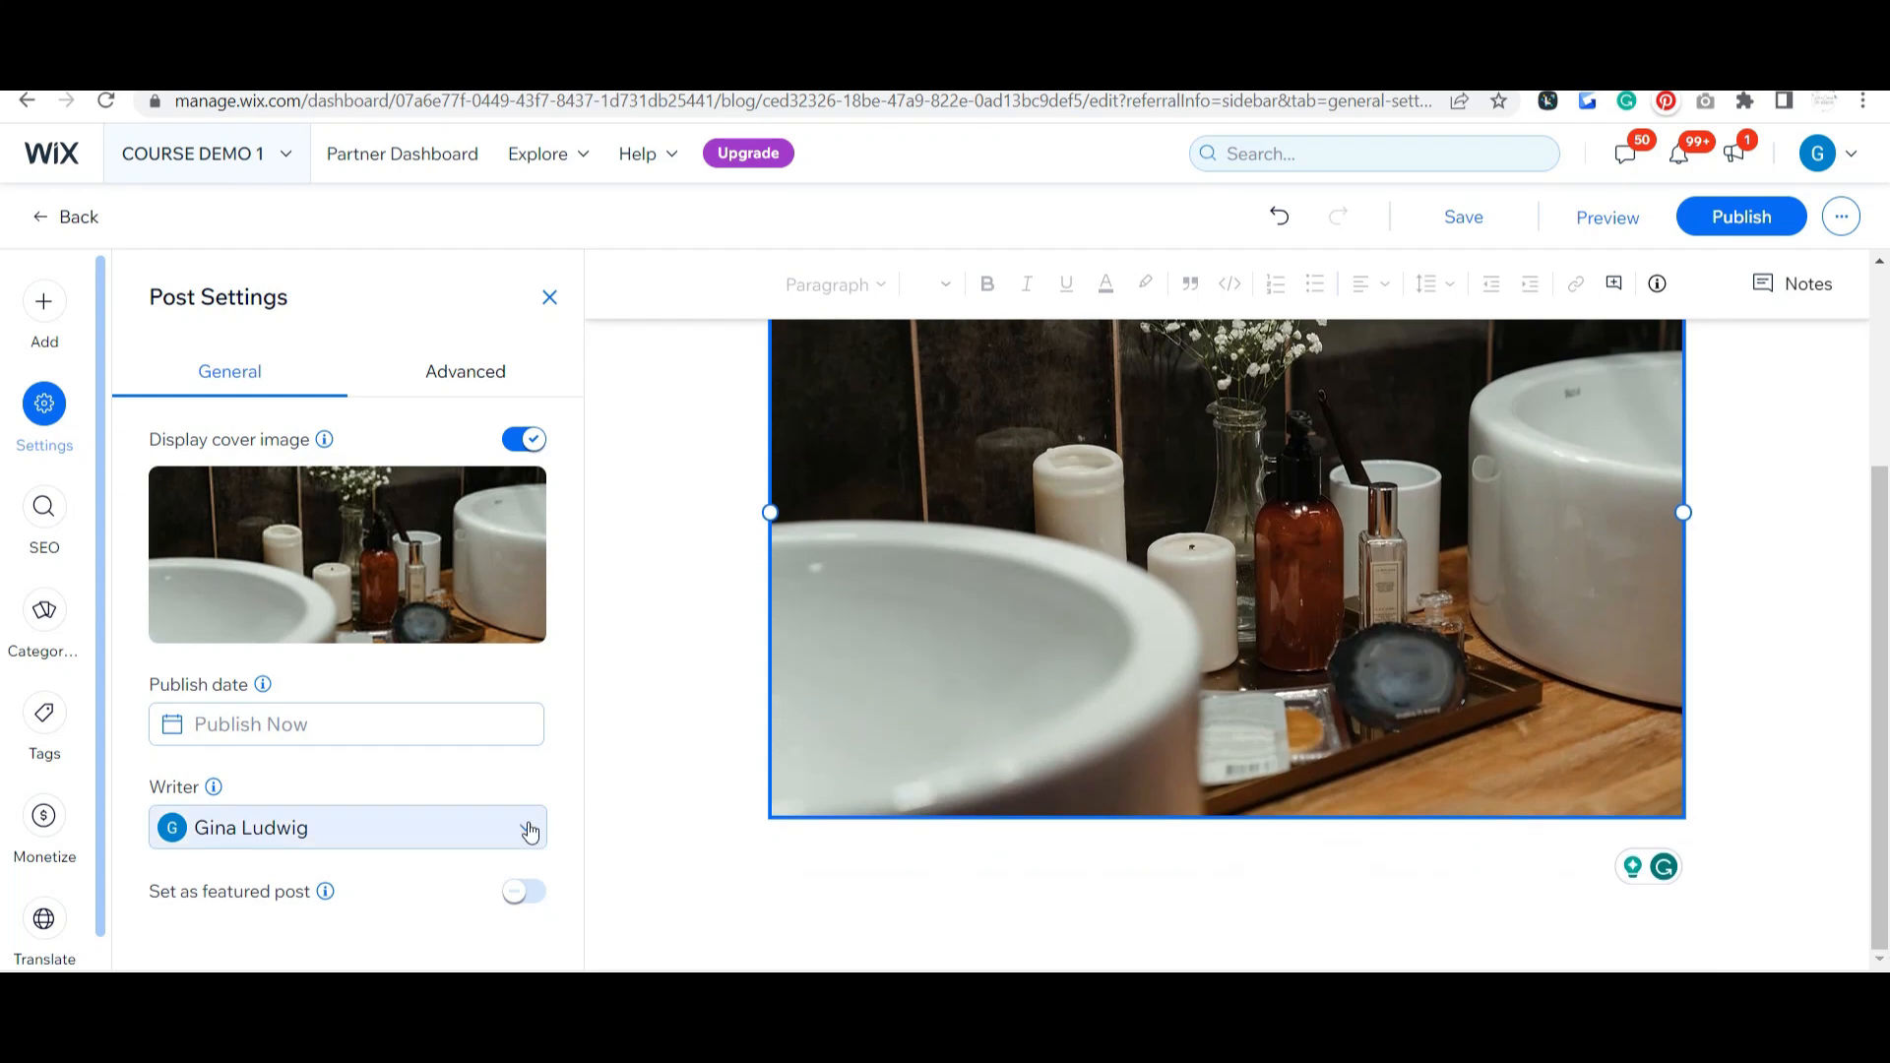
click(528, 842)
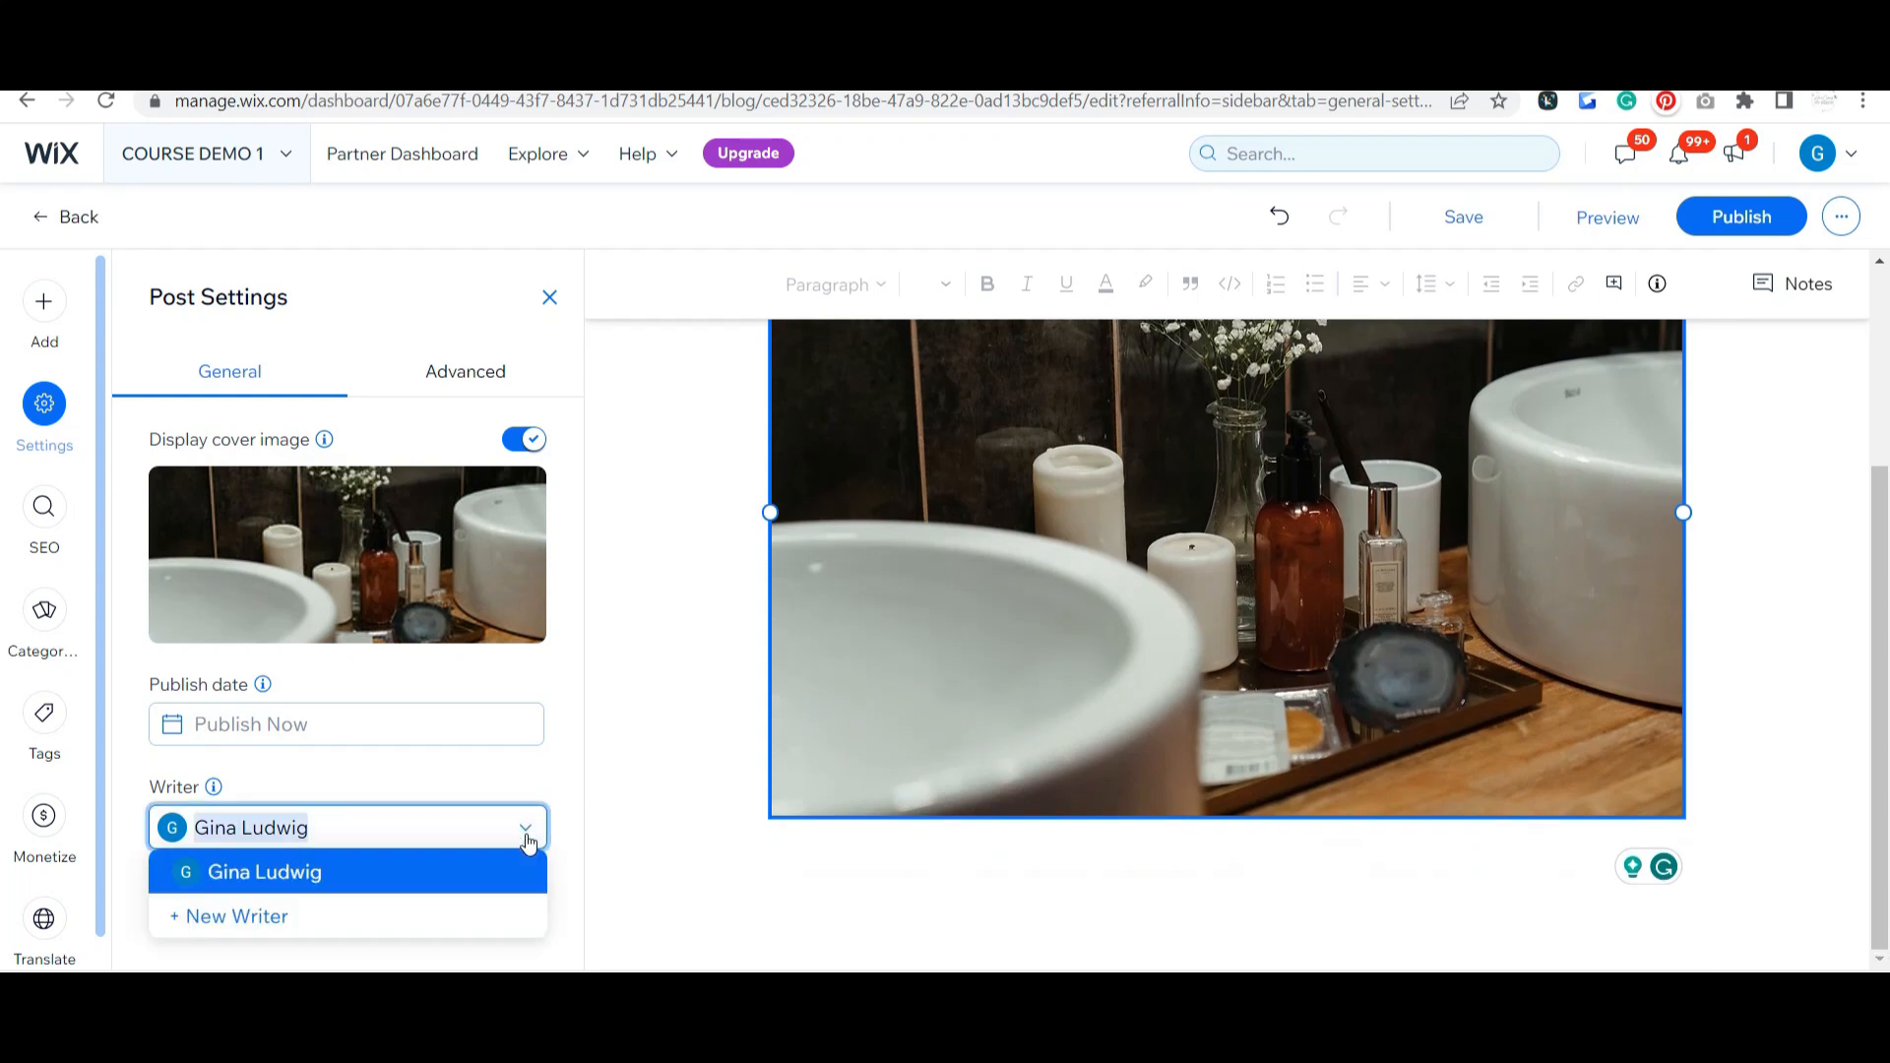
click(610, 709)
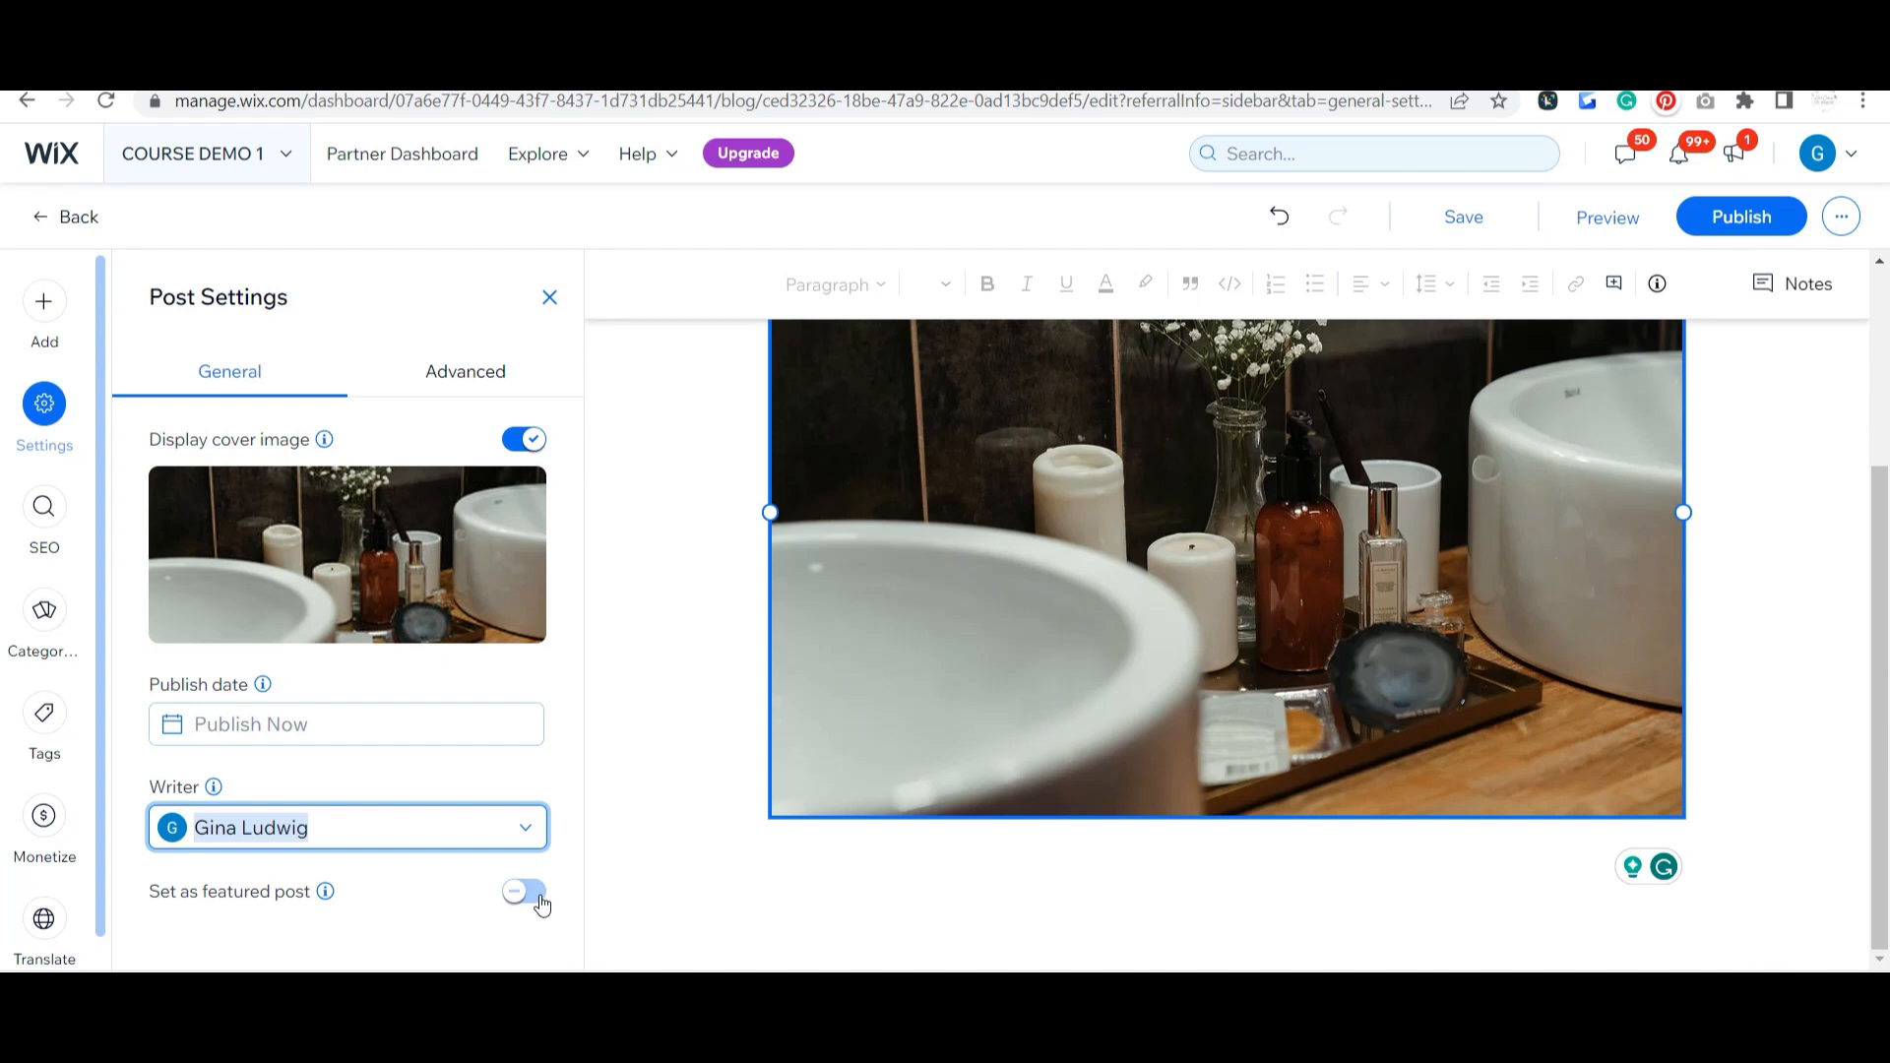
click(458, 373)
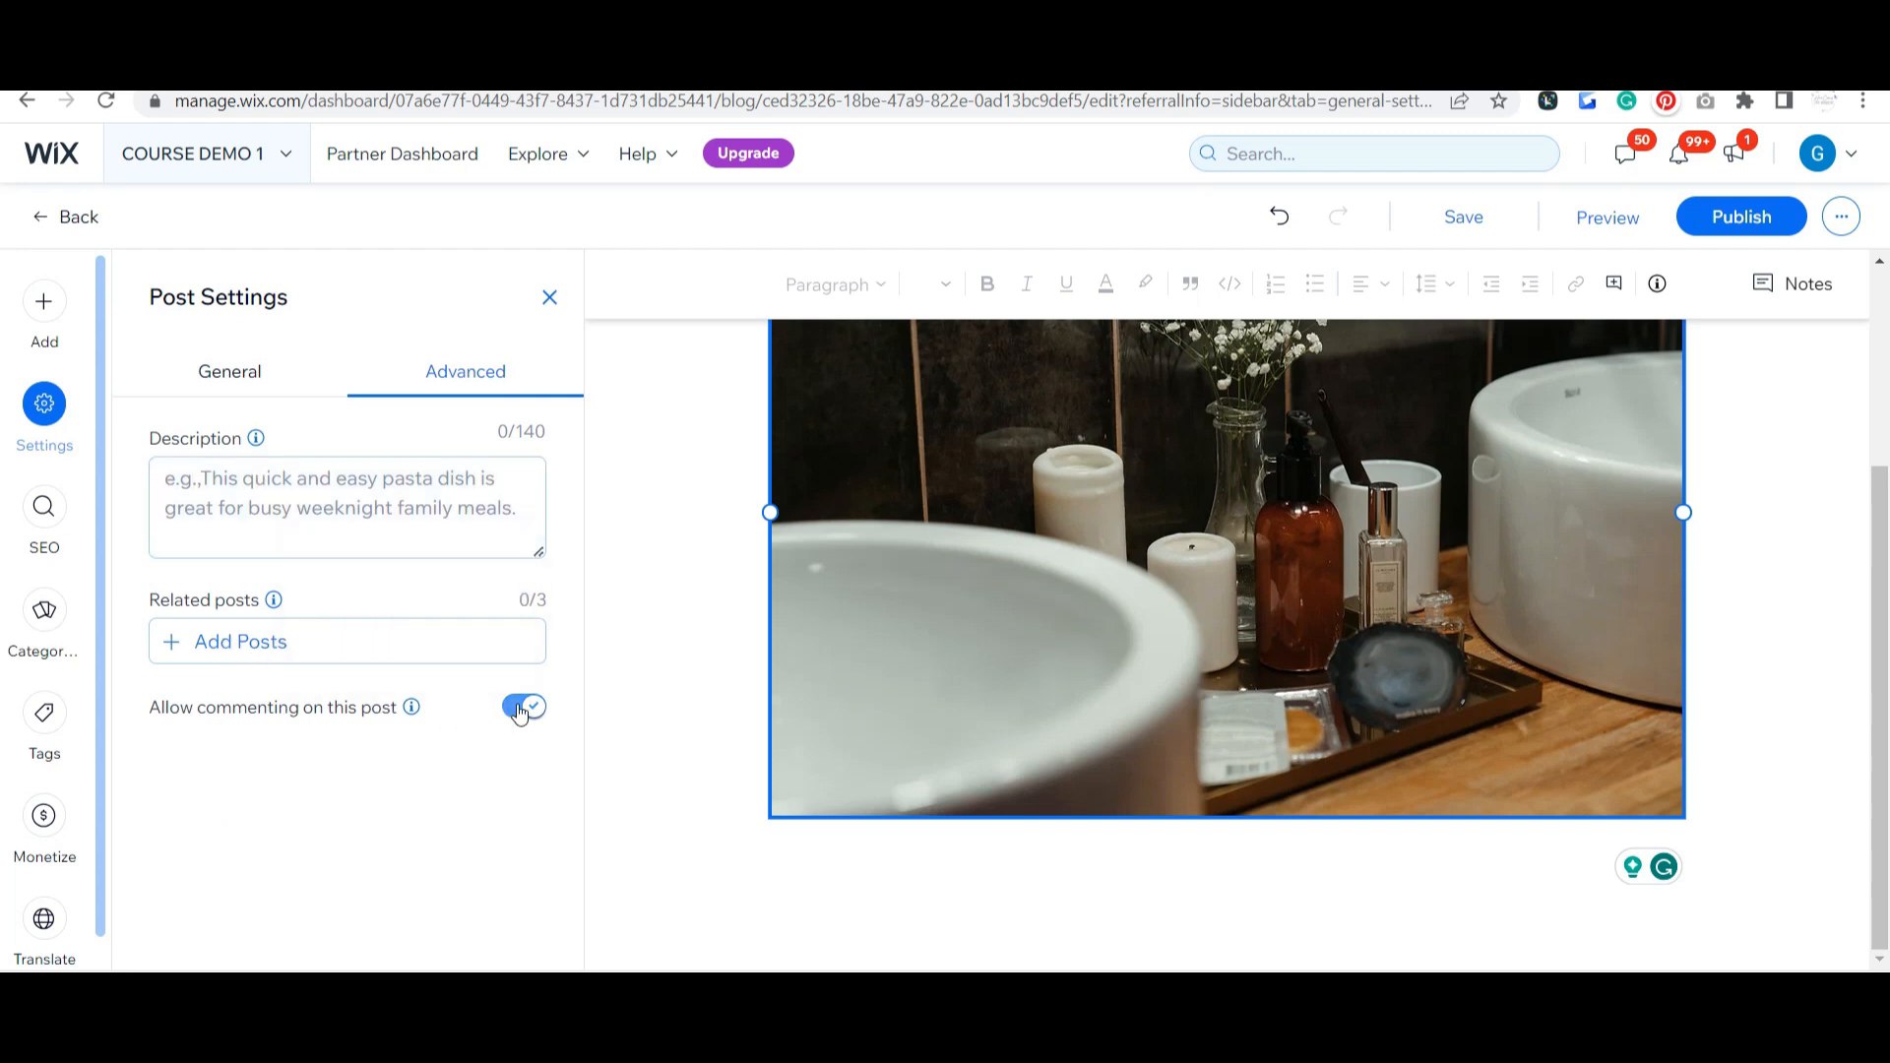
- Examine the post's SEO Assistant tasks, including the indexing issue, and its basic SEO fields for URL slug, title tag and meta description
click(43, 512)
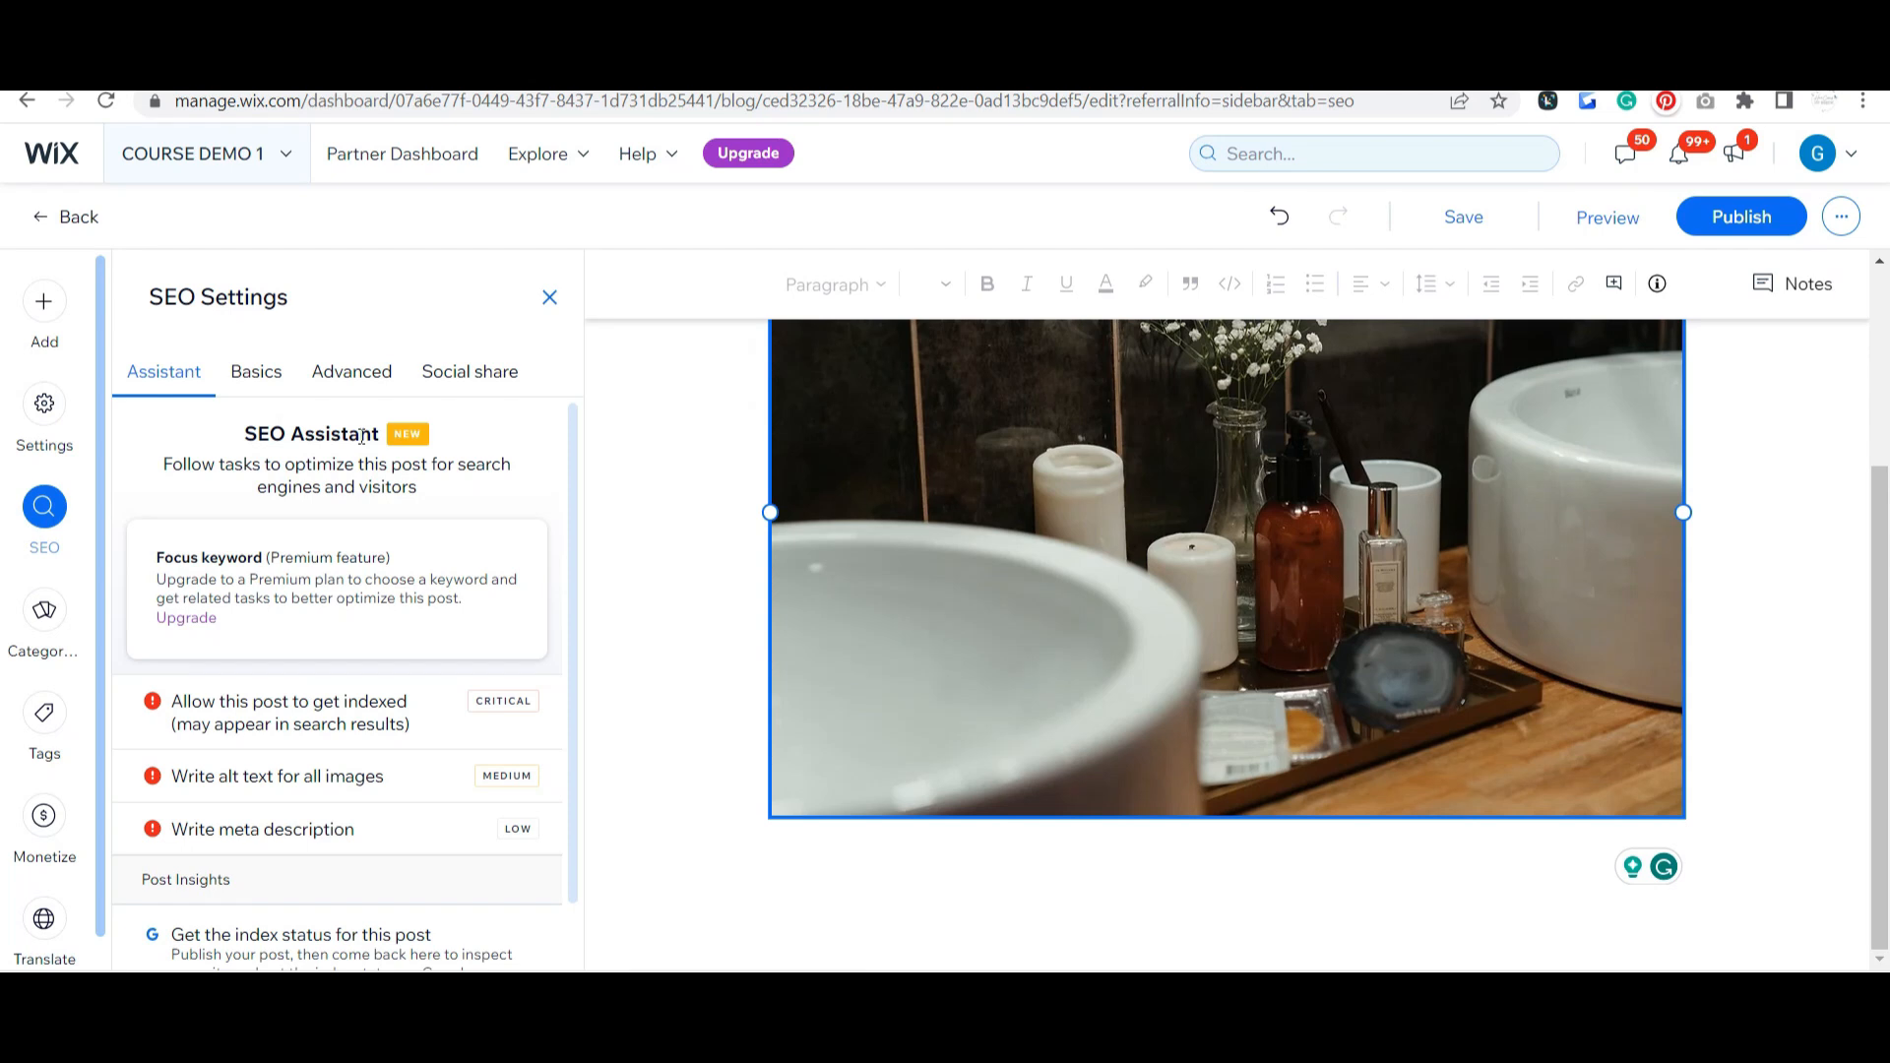
scroll(345, 558, down, 1)
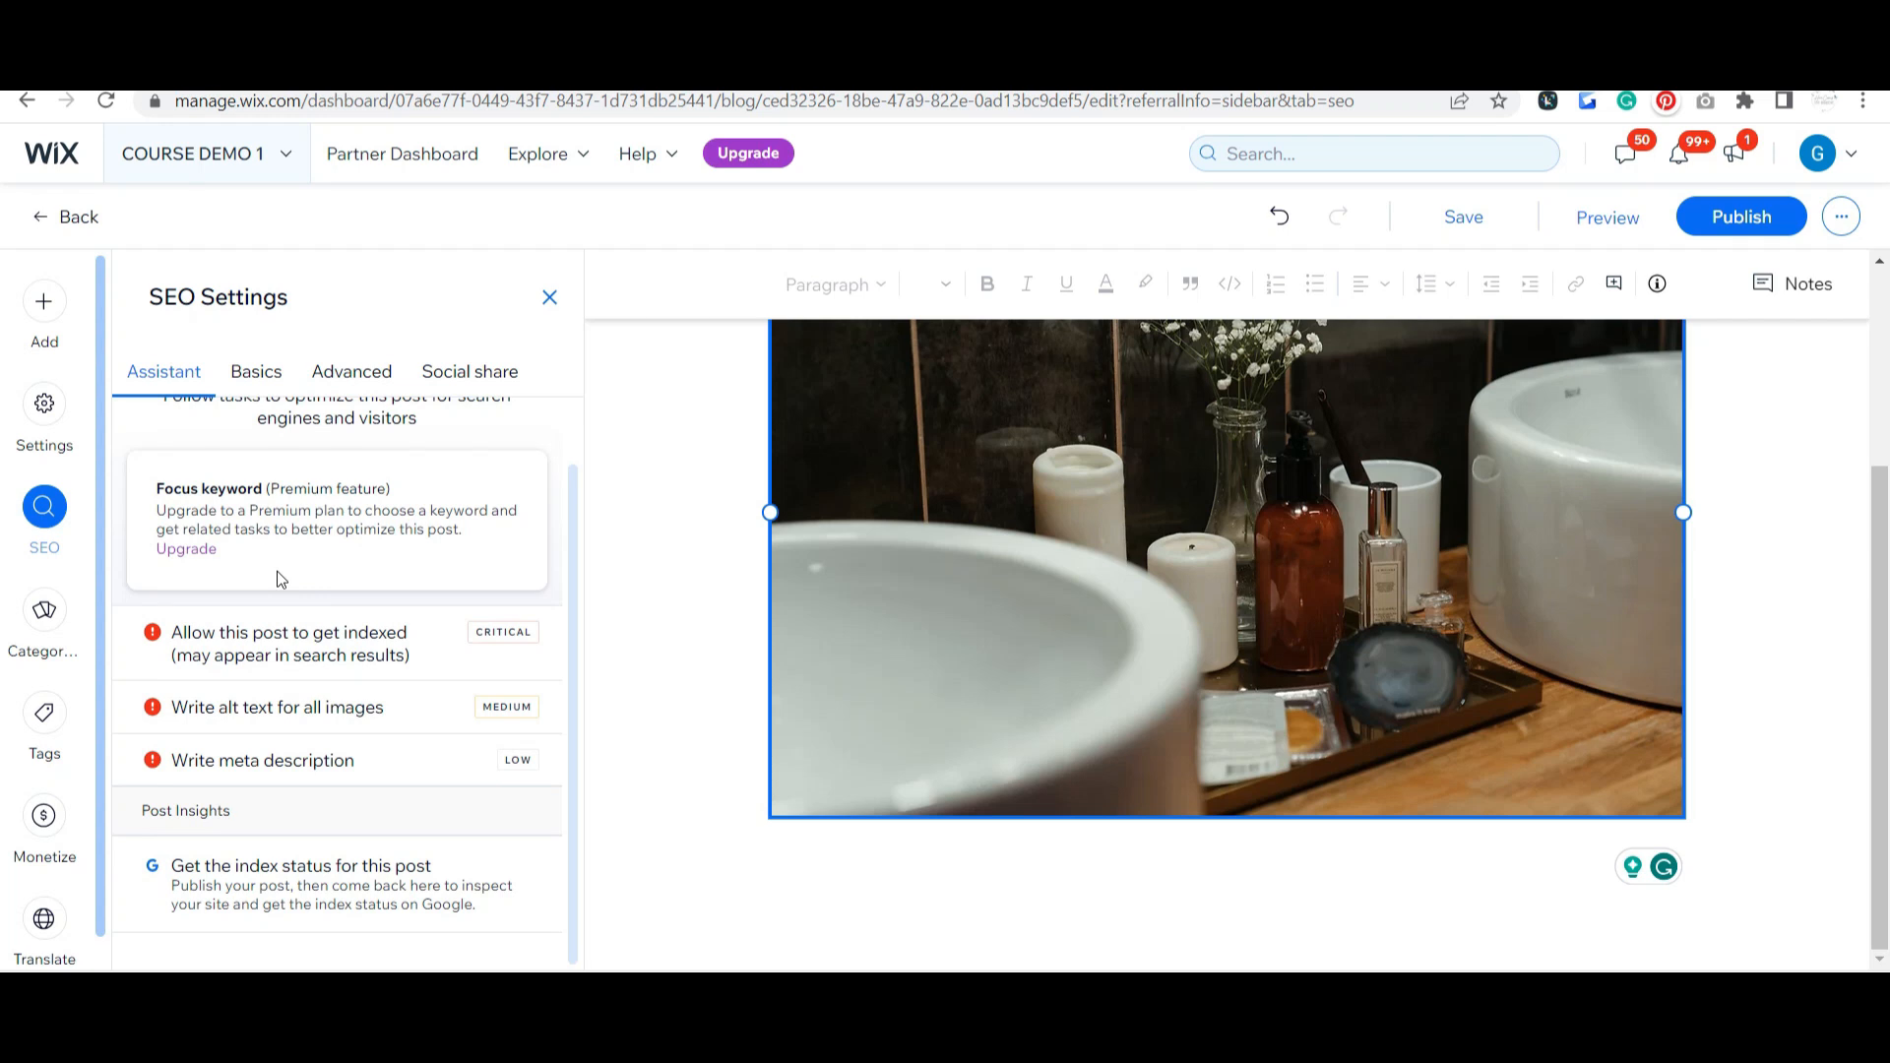
click(243, 638)
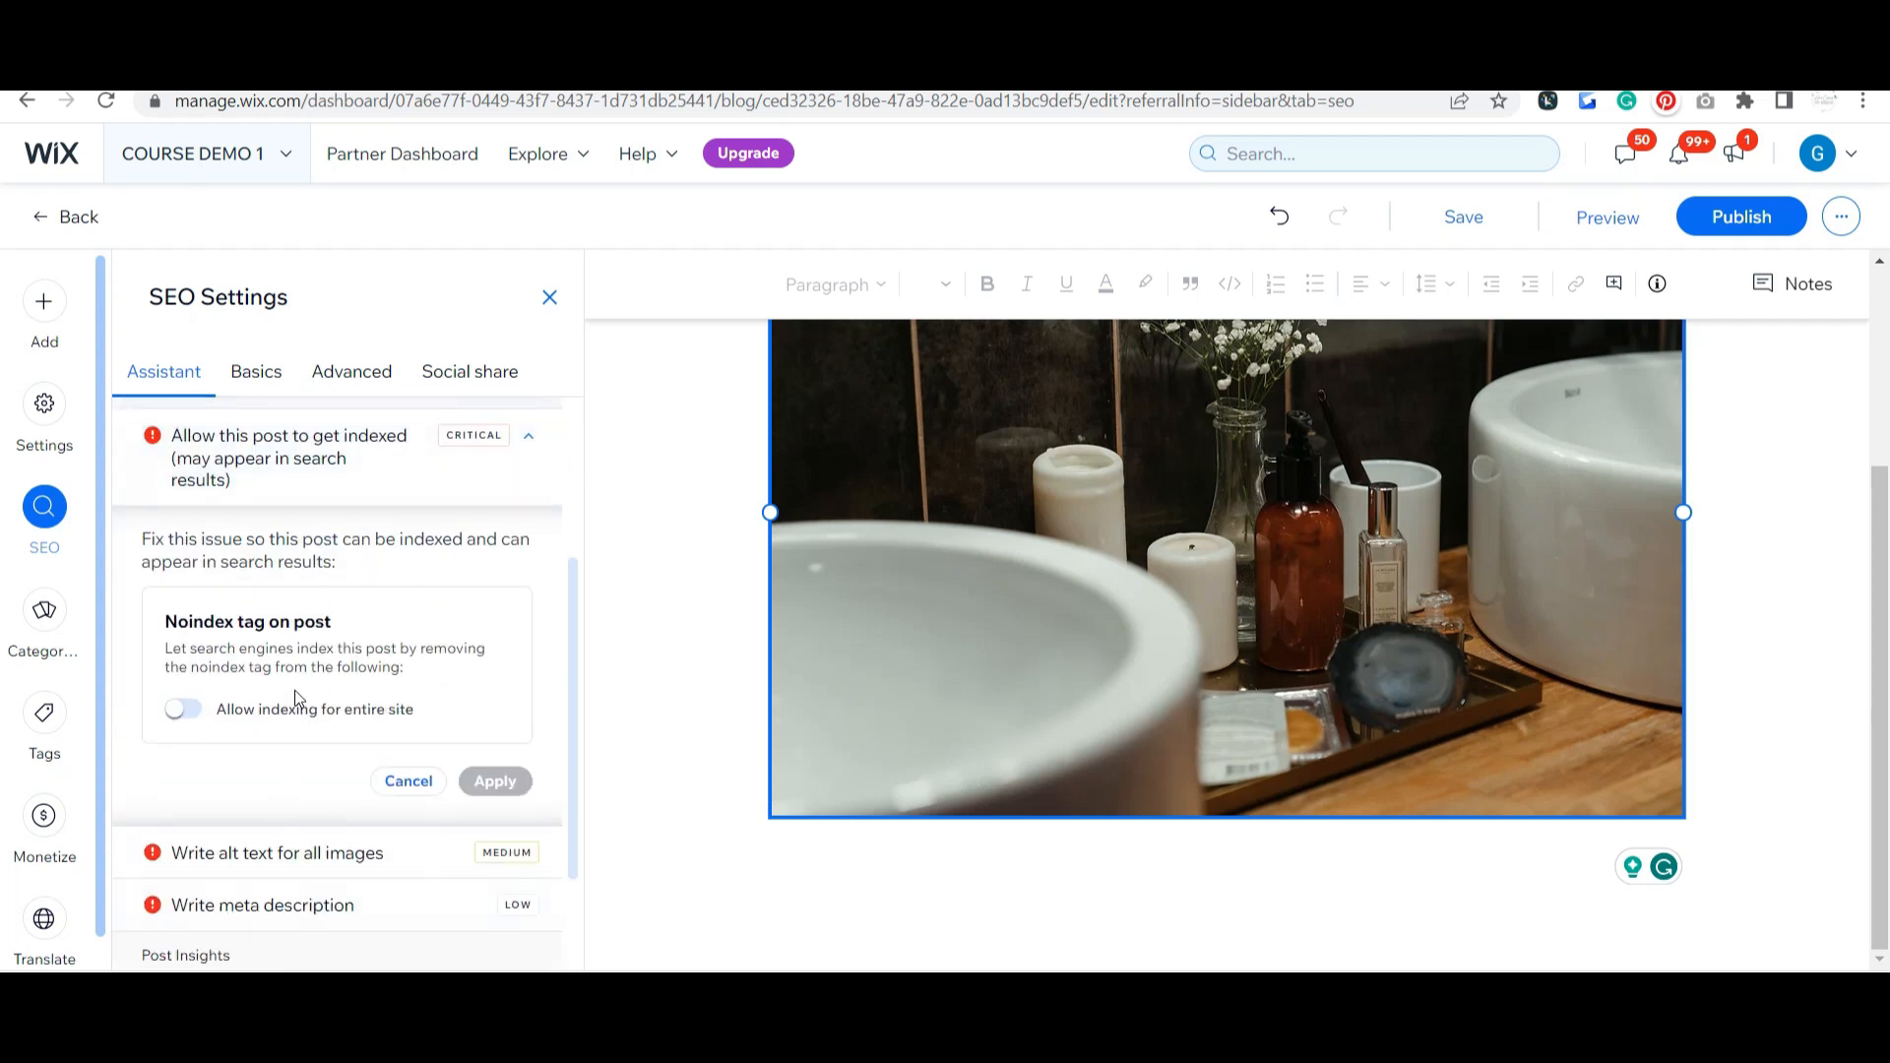
scroll(230, 585, up, 3)
click(264, 374)
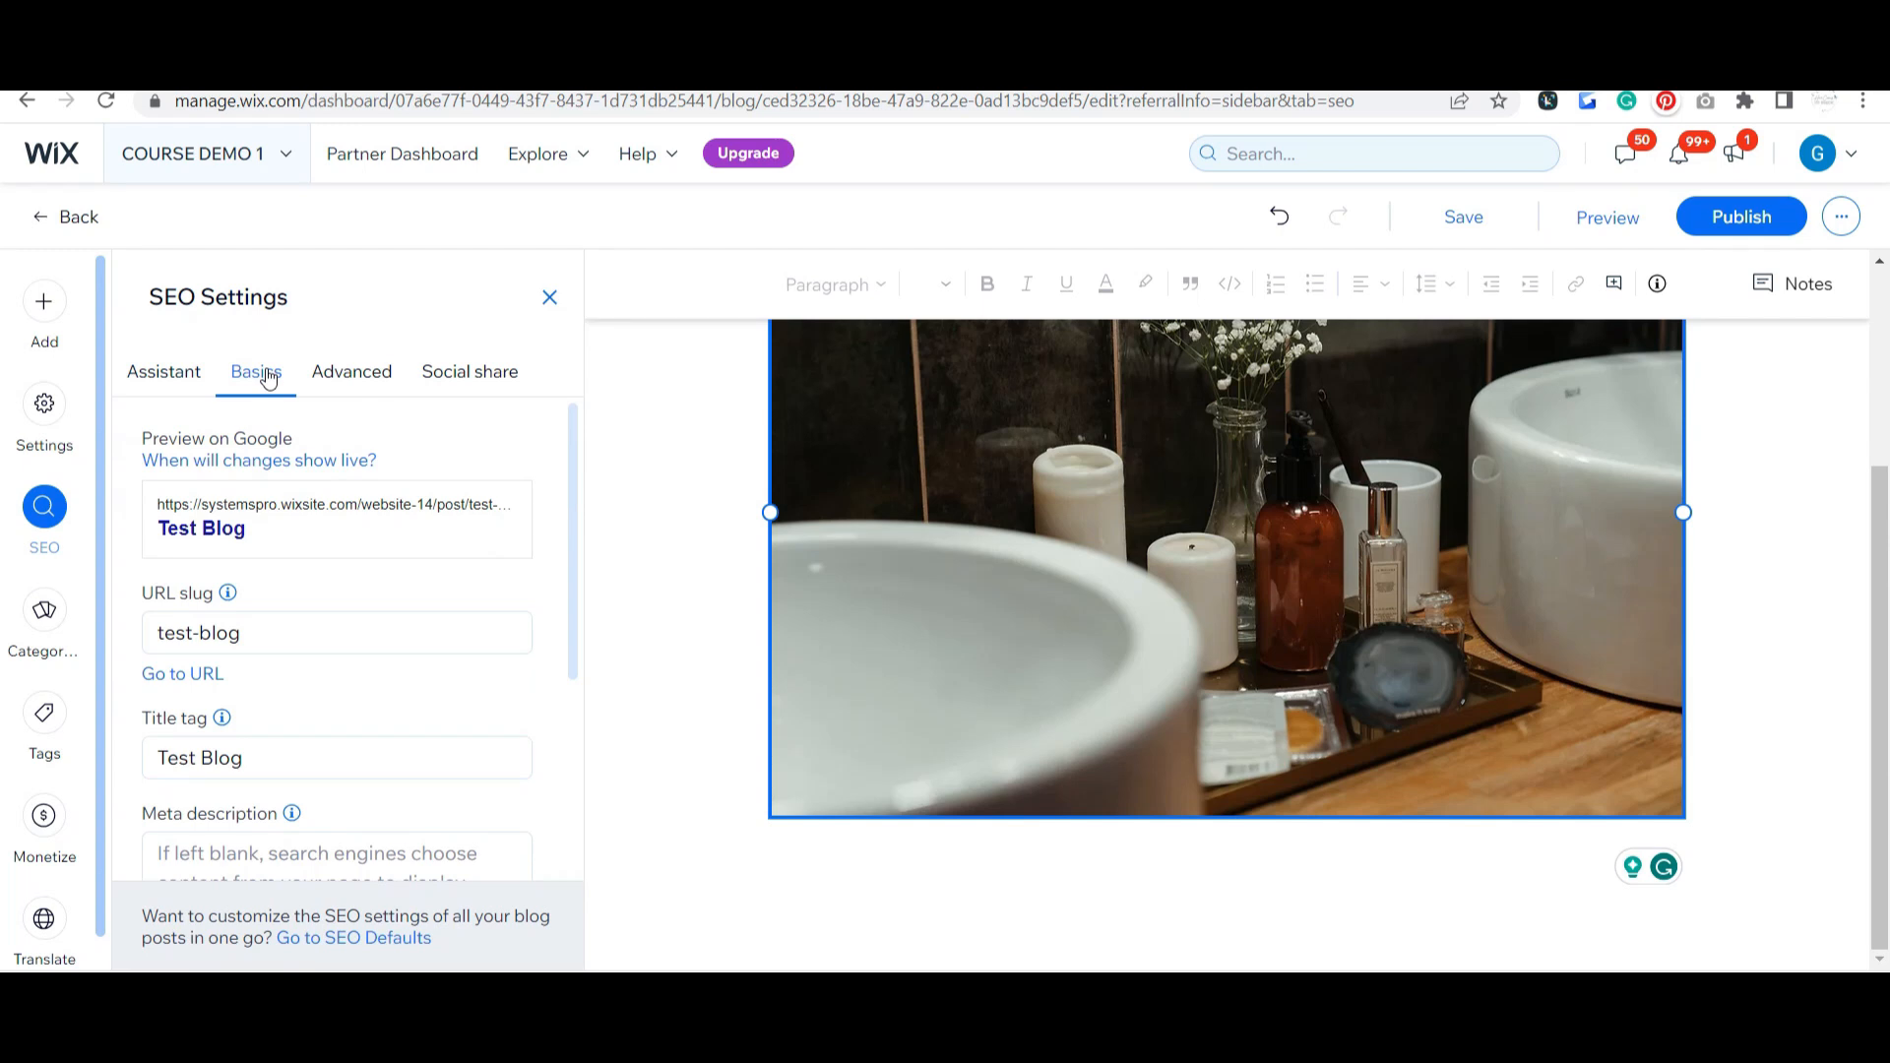
scroll(421, 603, down, 1)
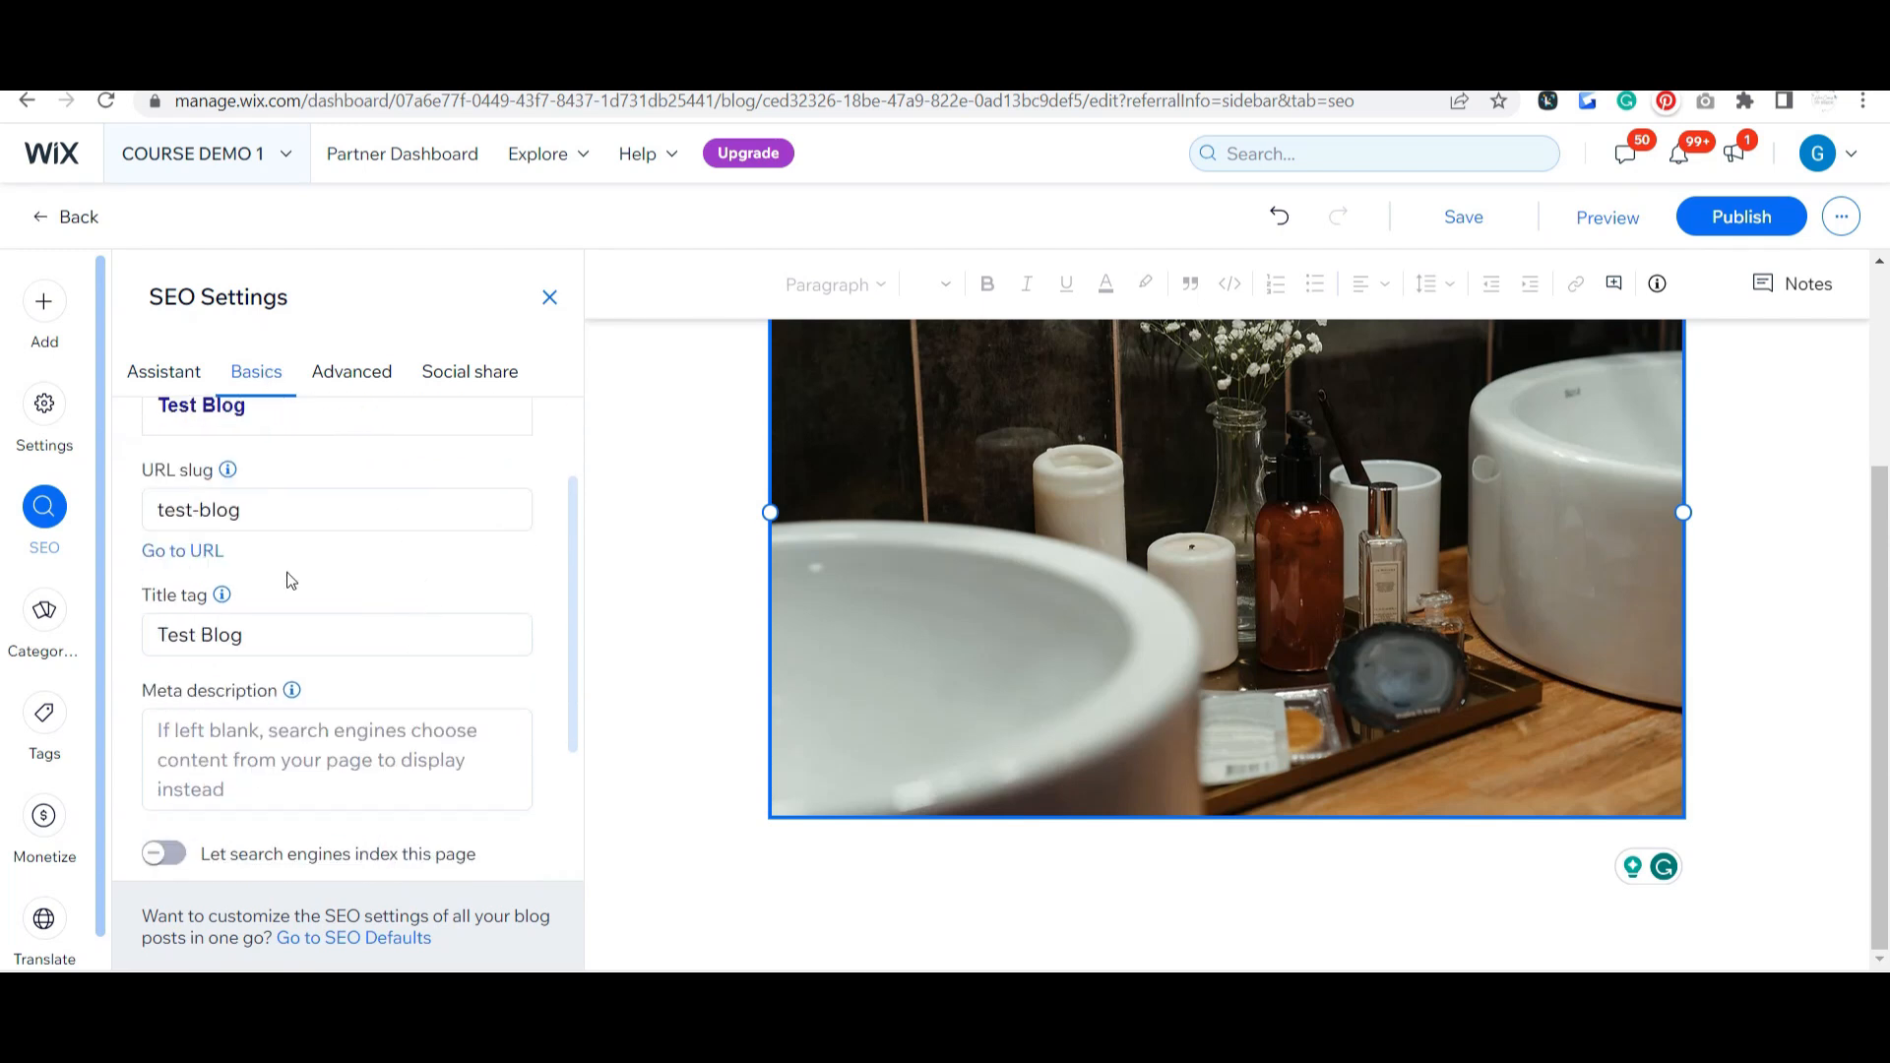
- Check the URL slug's redirect notice, dismiss it, and review the title tag, meta description and search engine indexing option
click(385, 513)
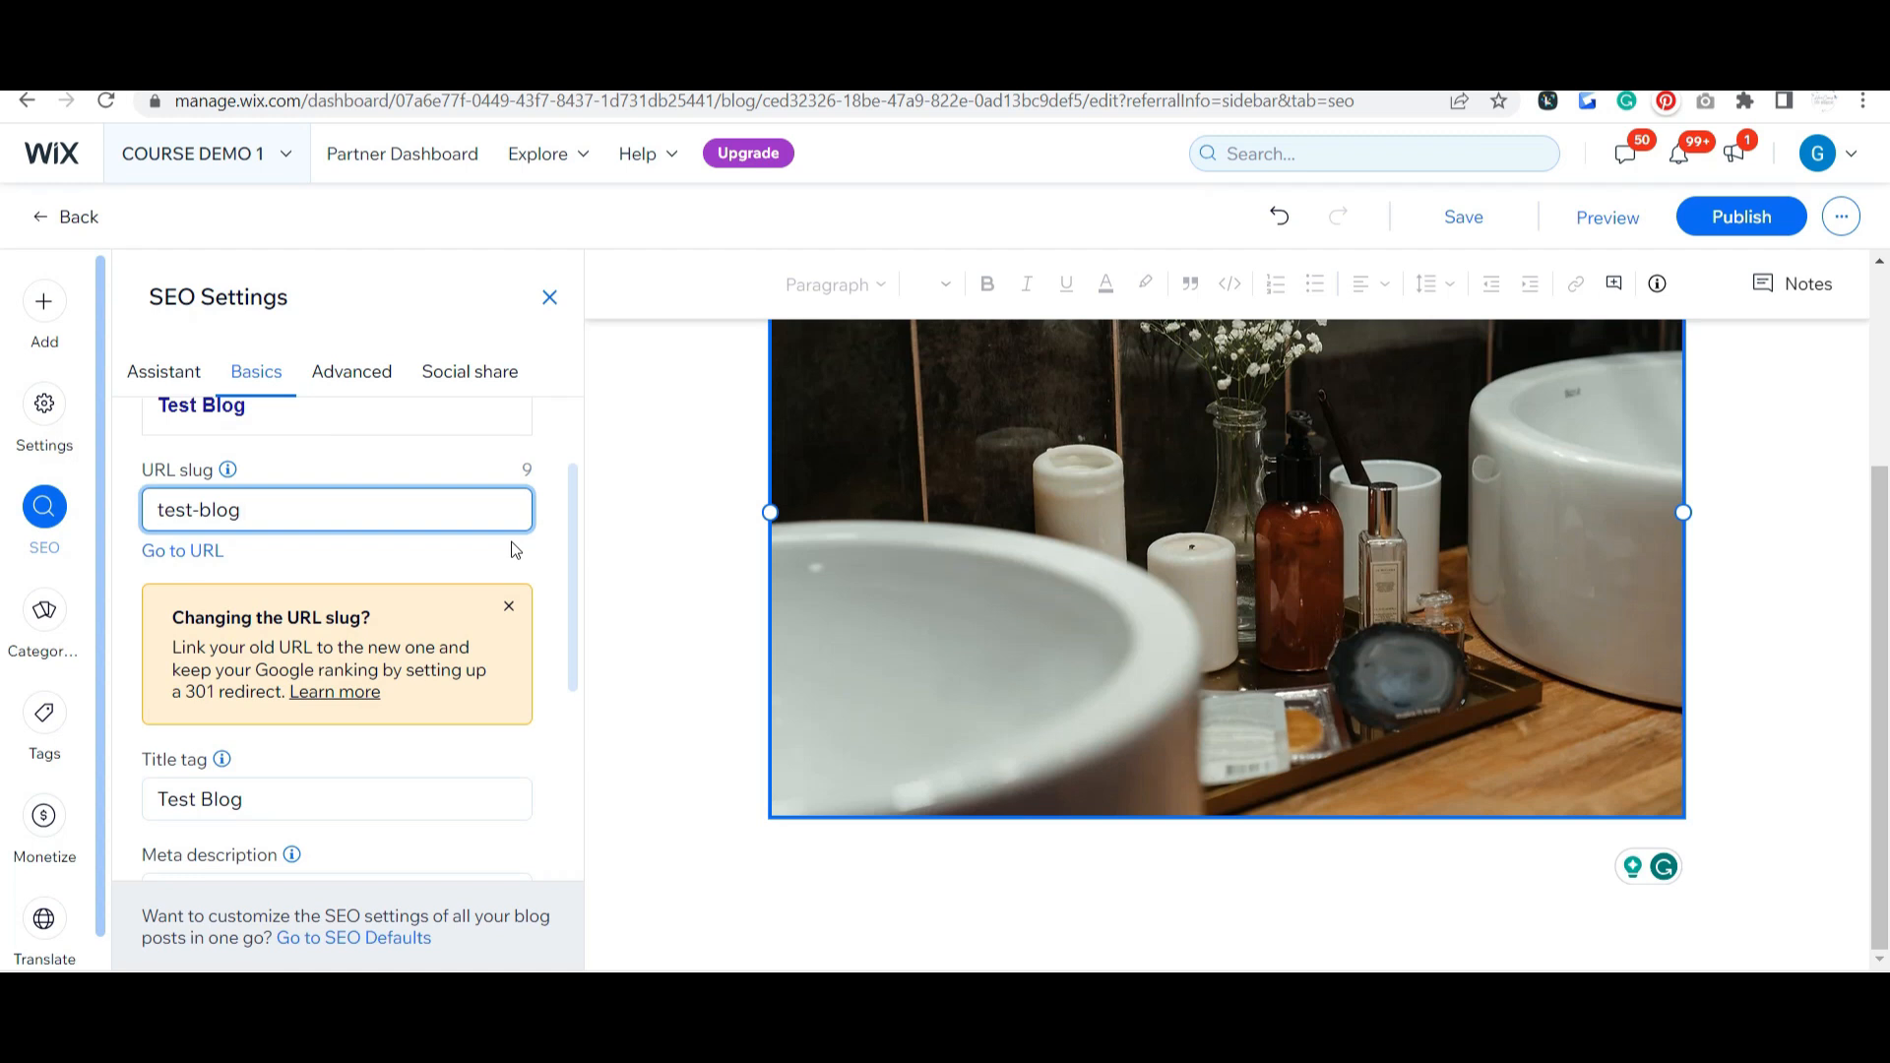
click(428, 486)
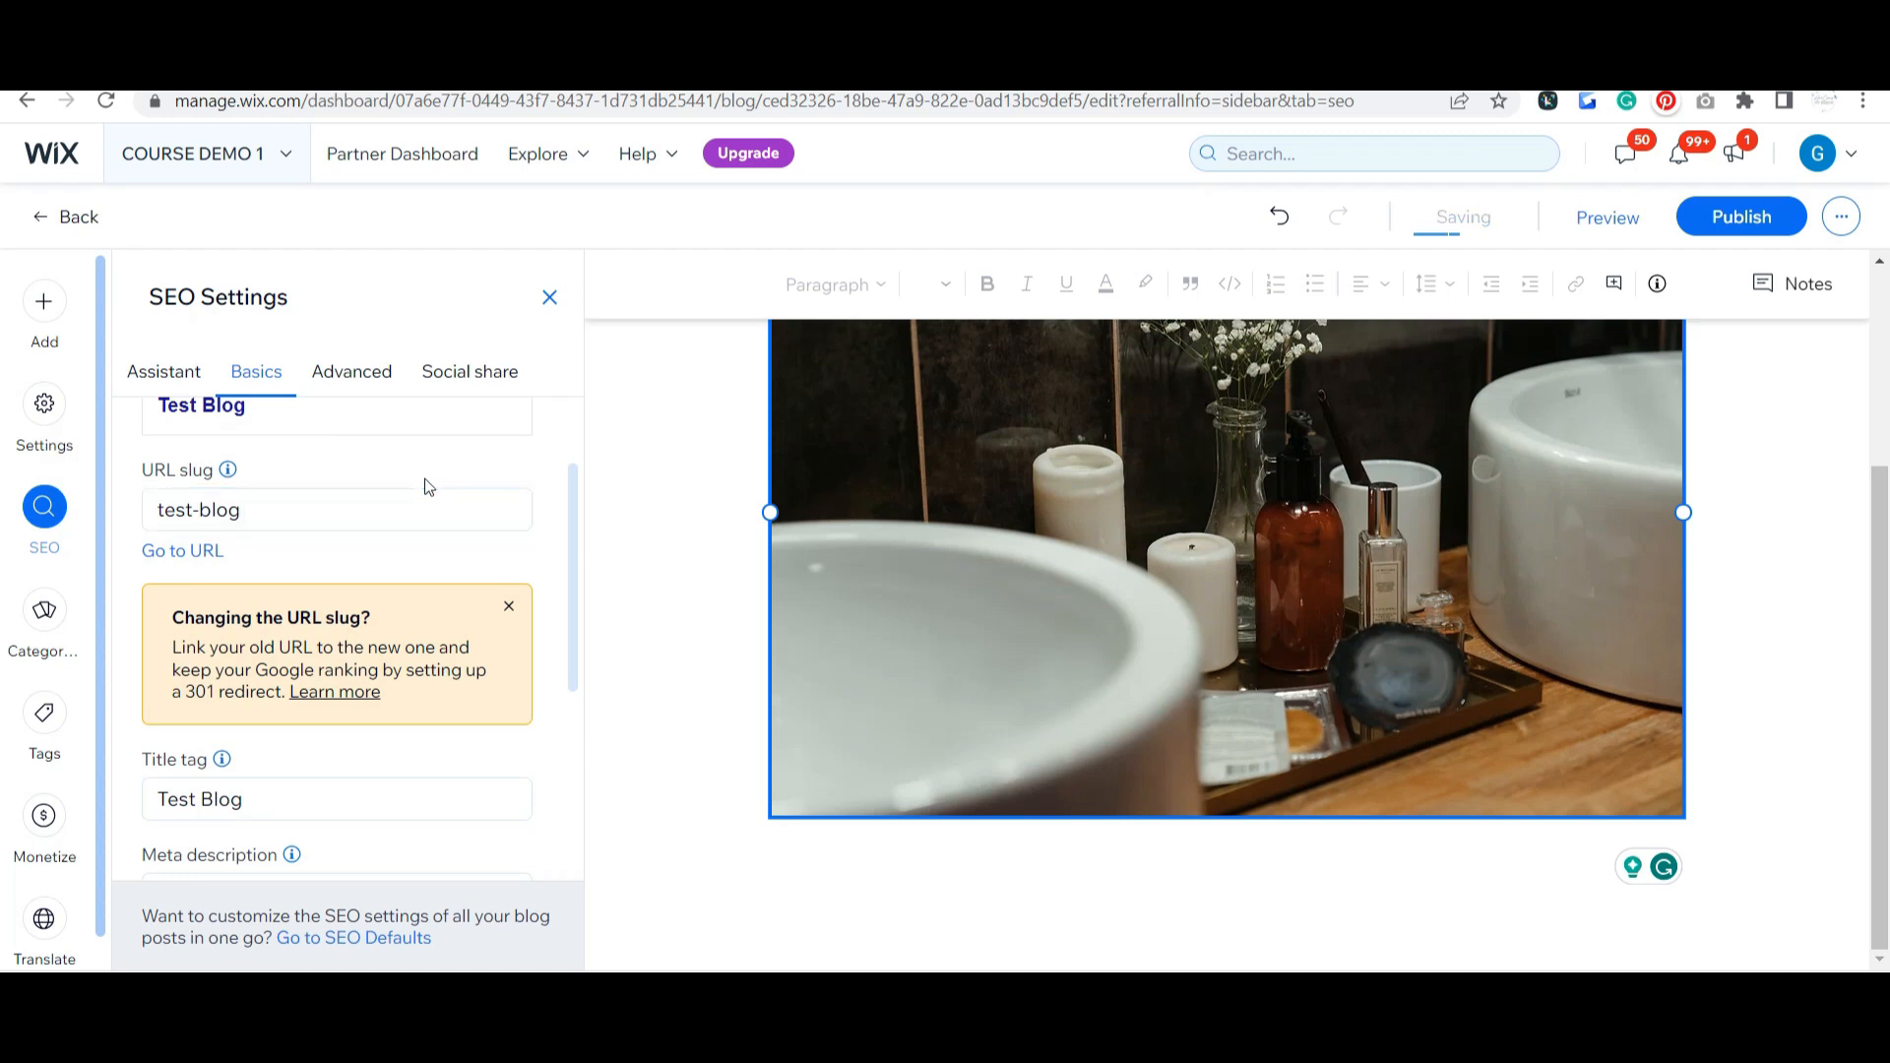
click(509, 605)
scroll(505, 476, down, 1)
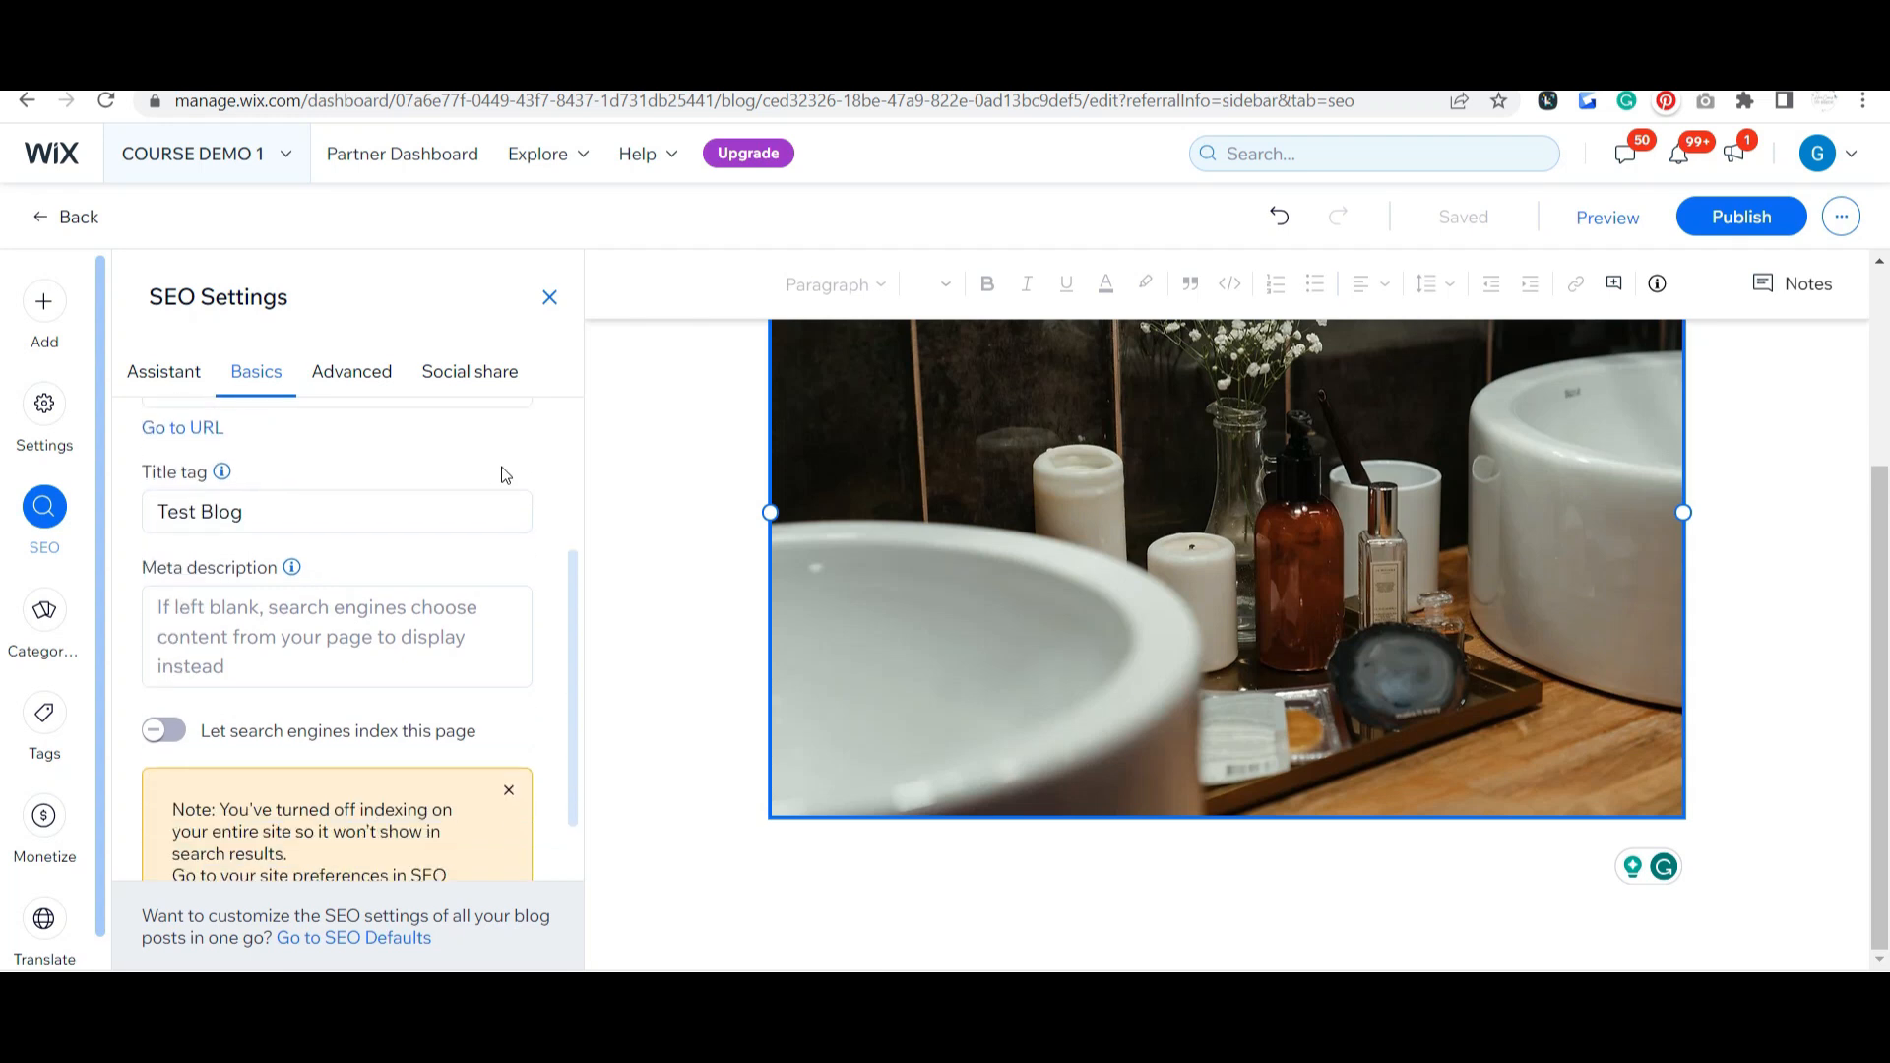
scroll(374, 552, down, 1)
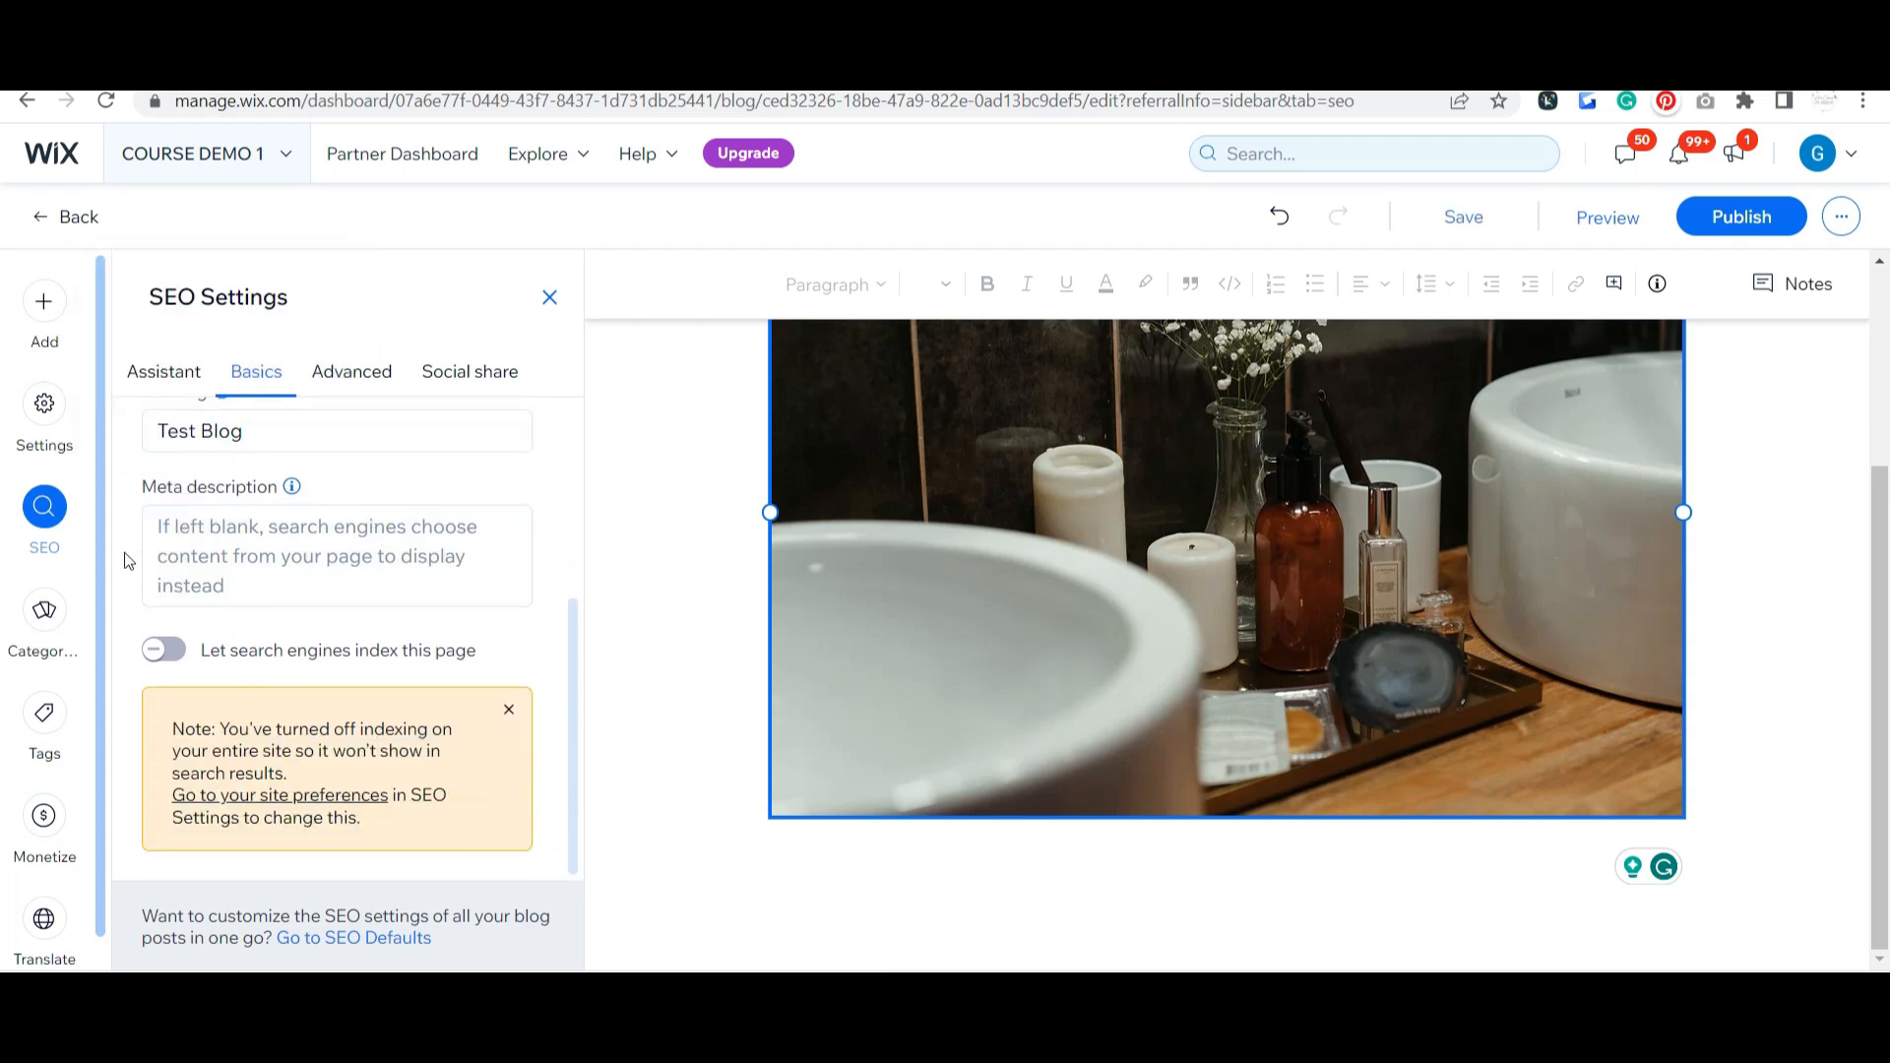
scroll(324, 590, up, 3)
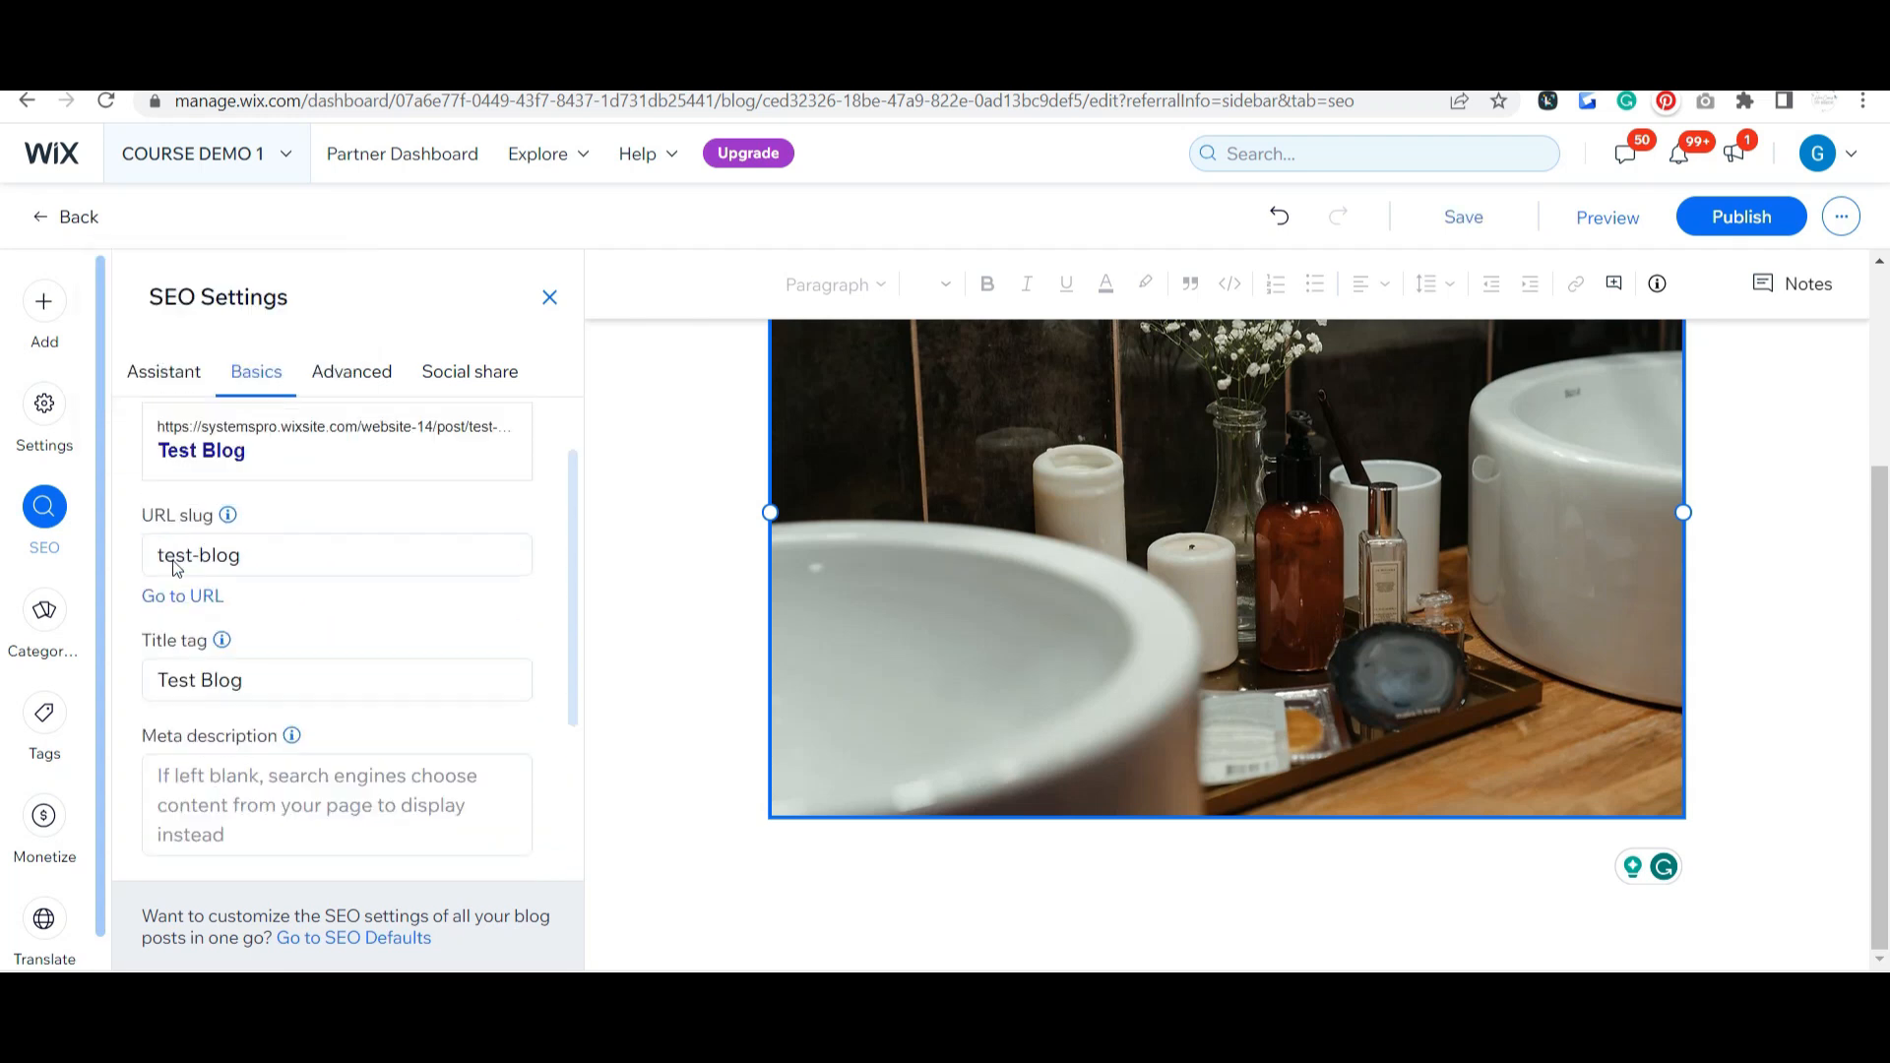
- Review the post's structured data markup under advanced SEO and its social share preview, og:title and og:description
click(366, 382)
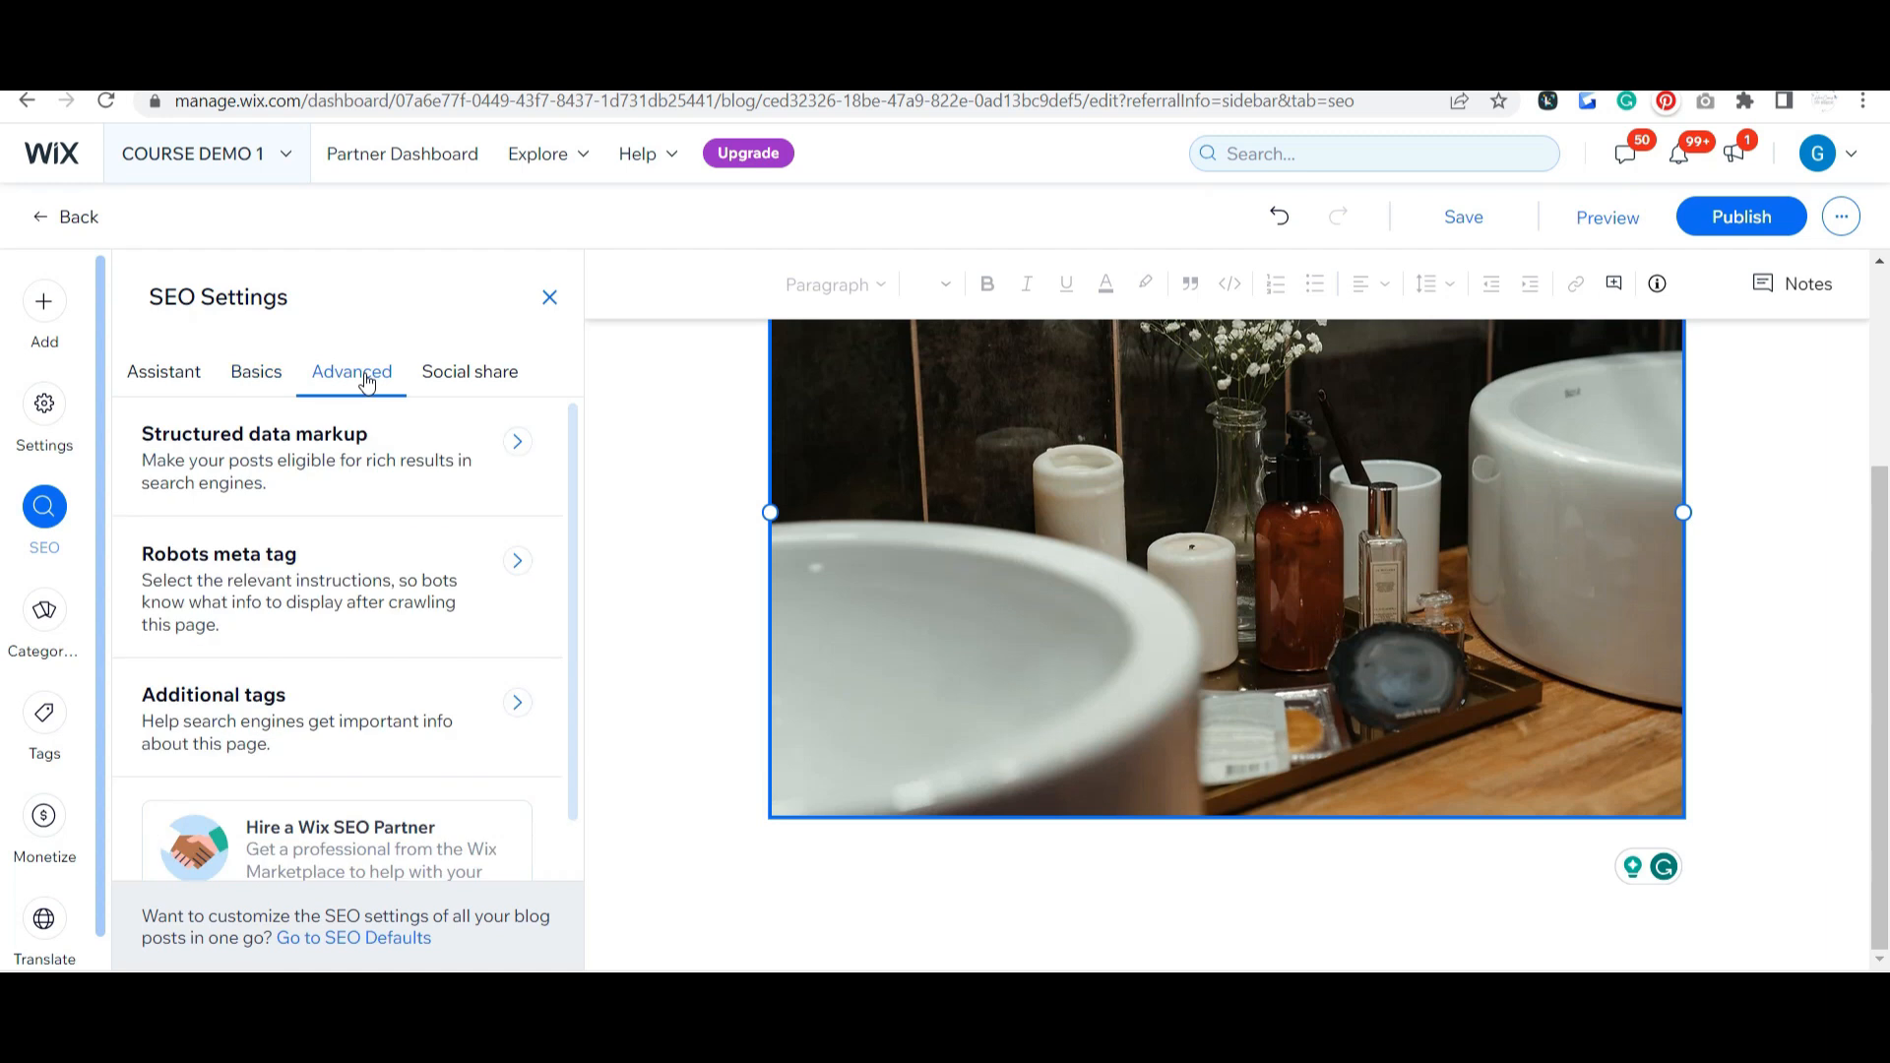
click(517, 443)
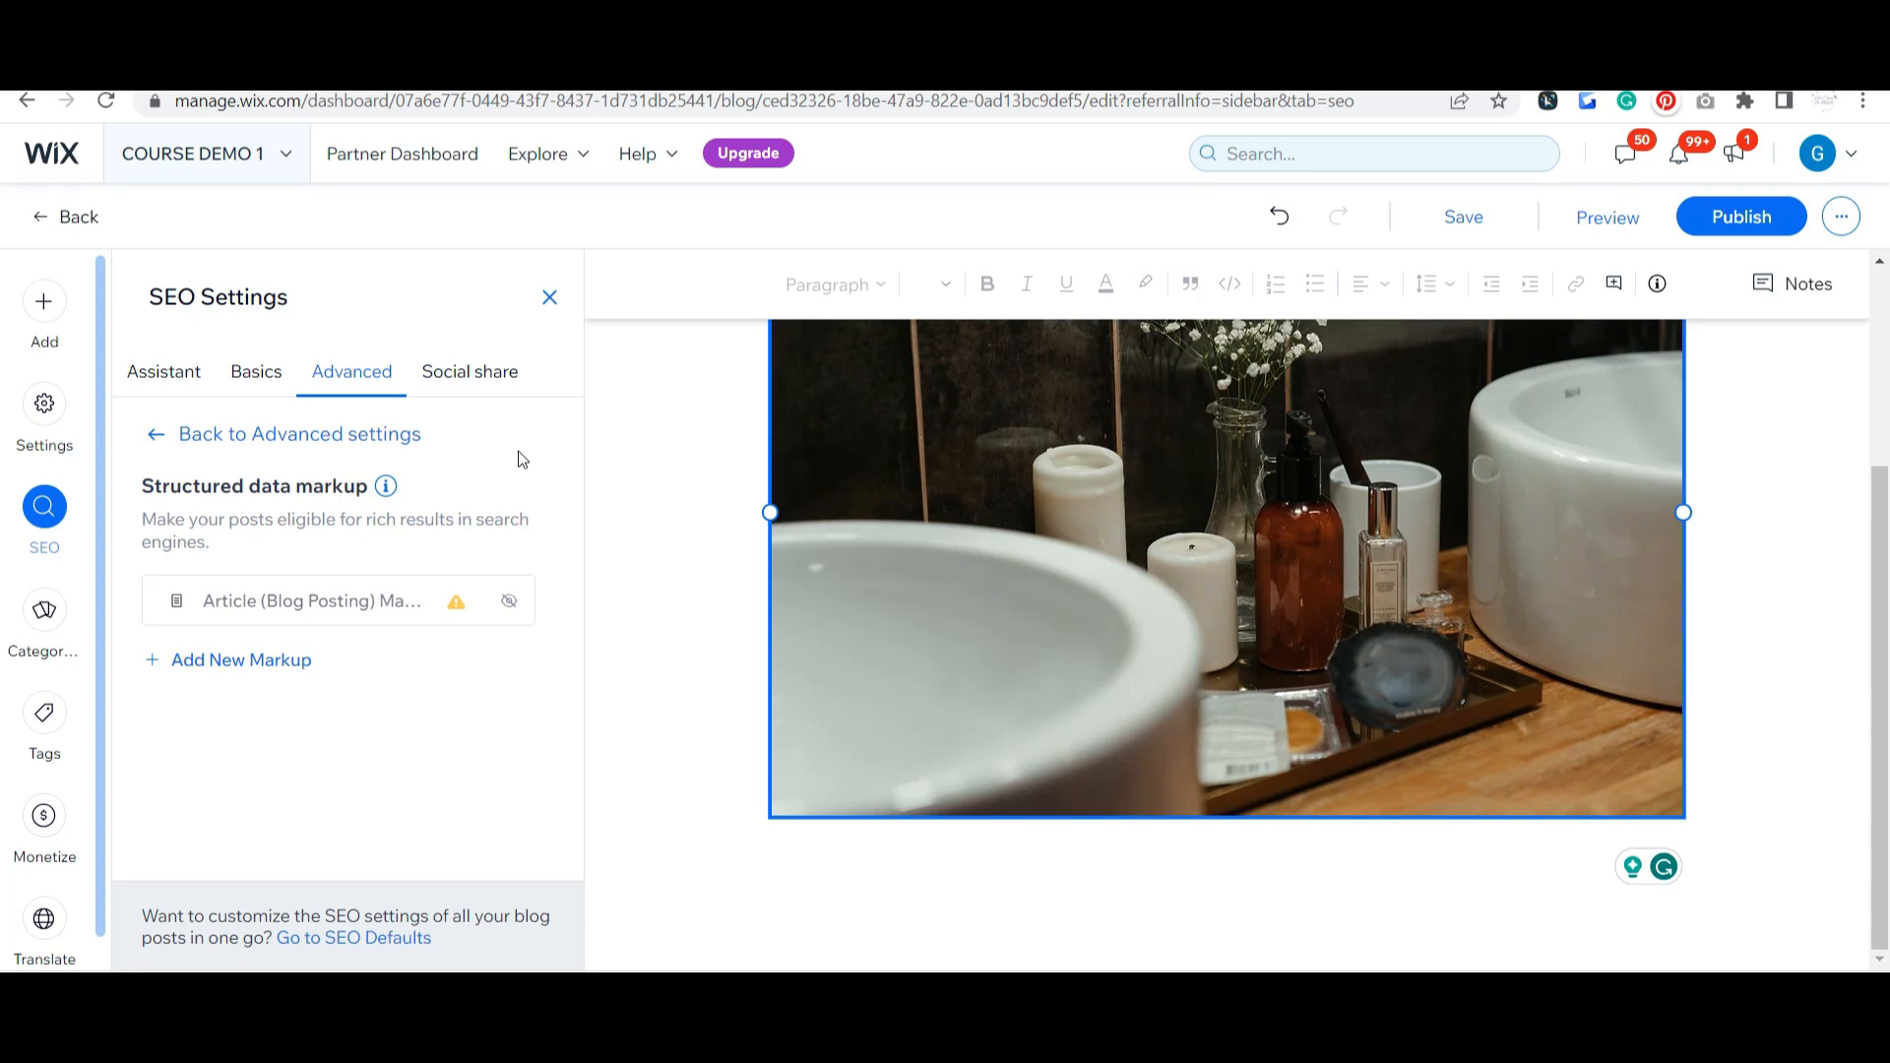
click(504, 371)
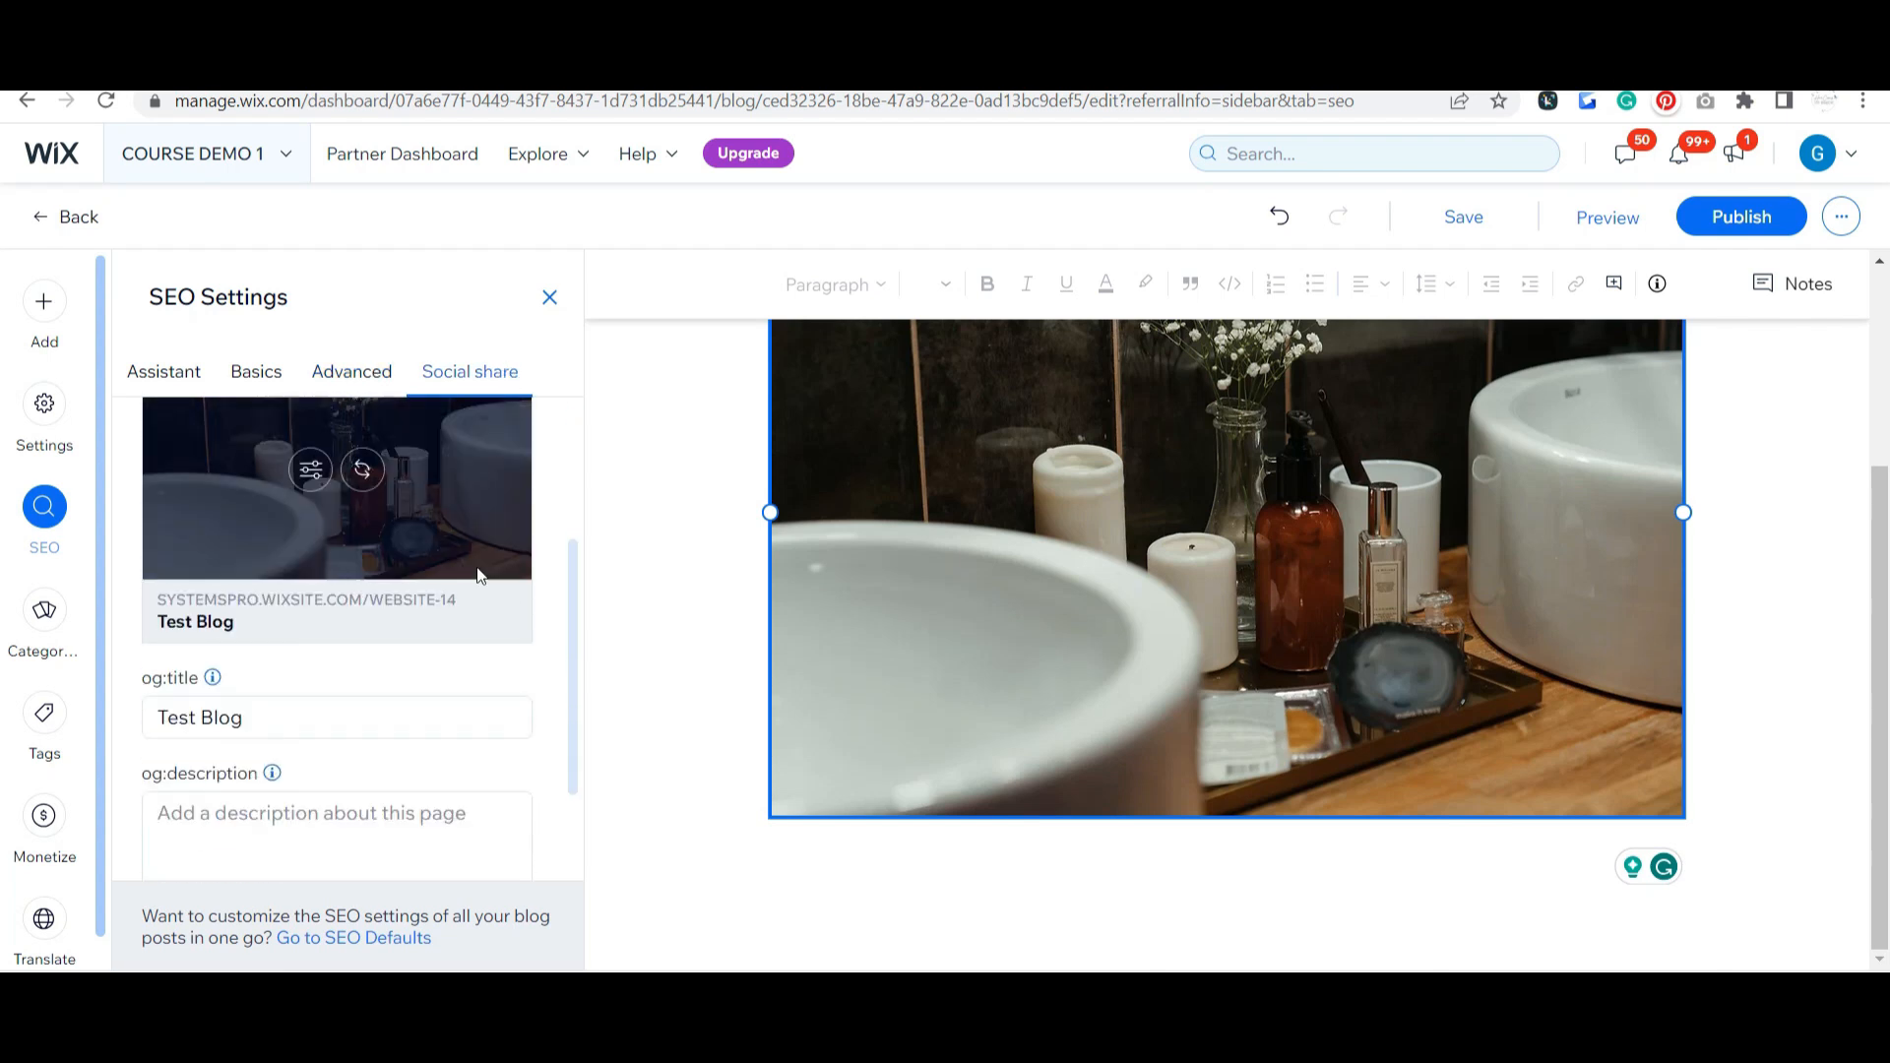
scroll(478, 576, down, 2)
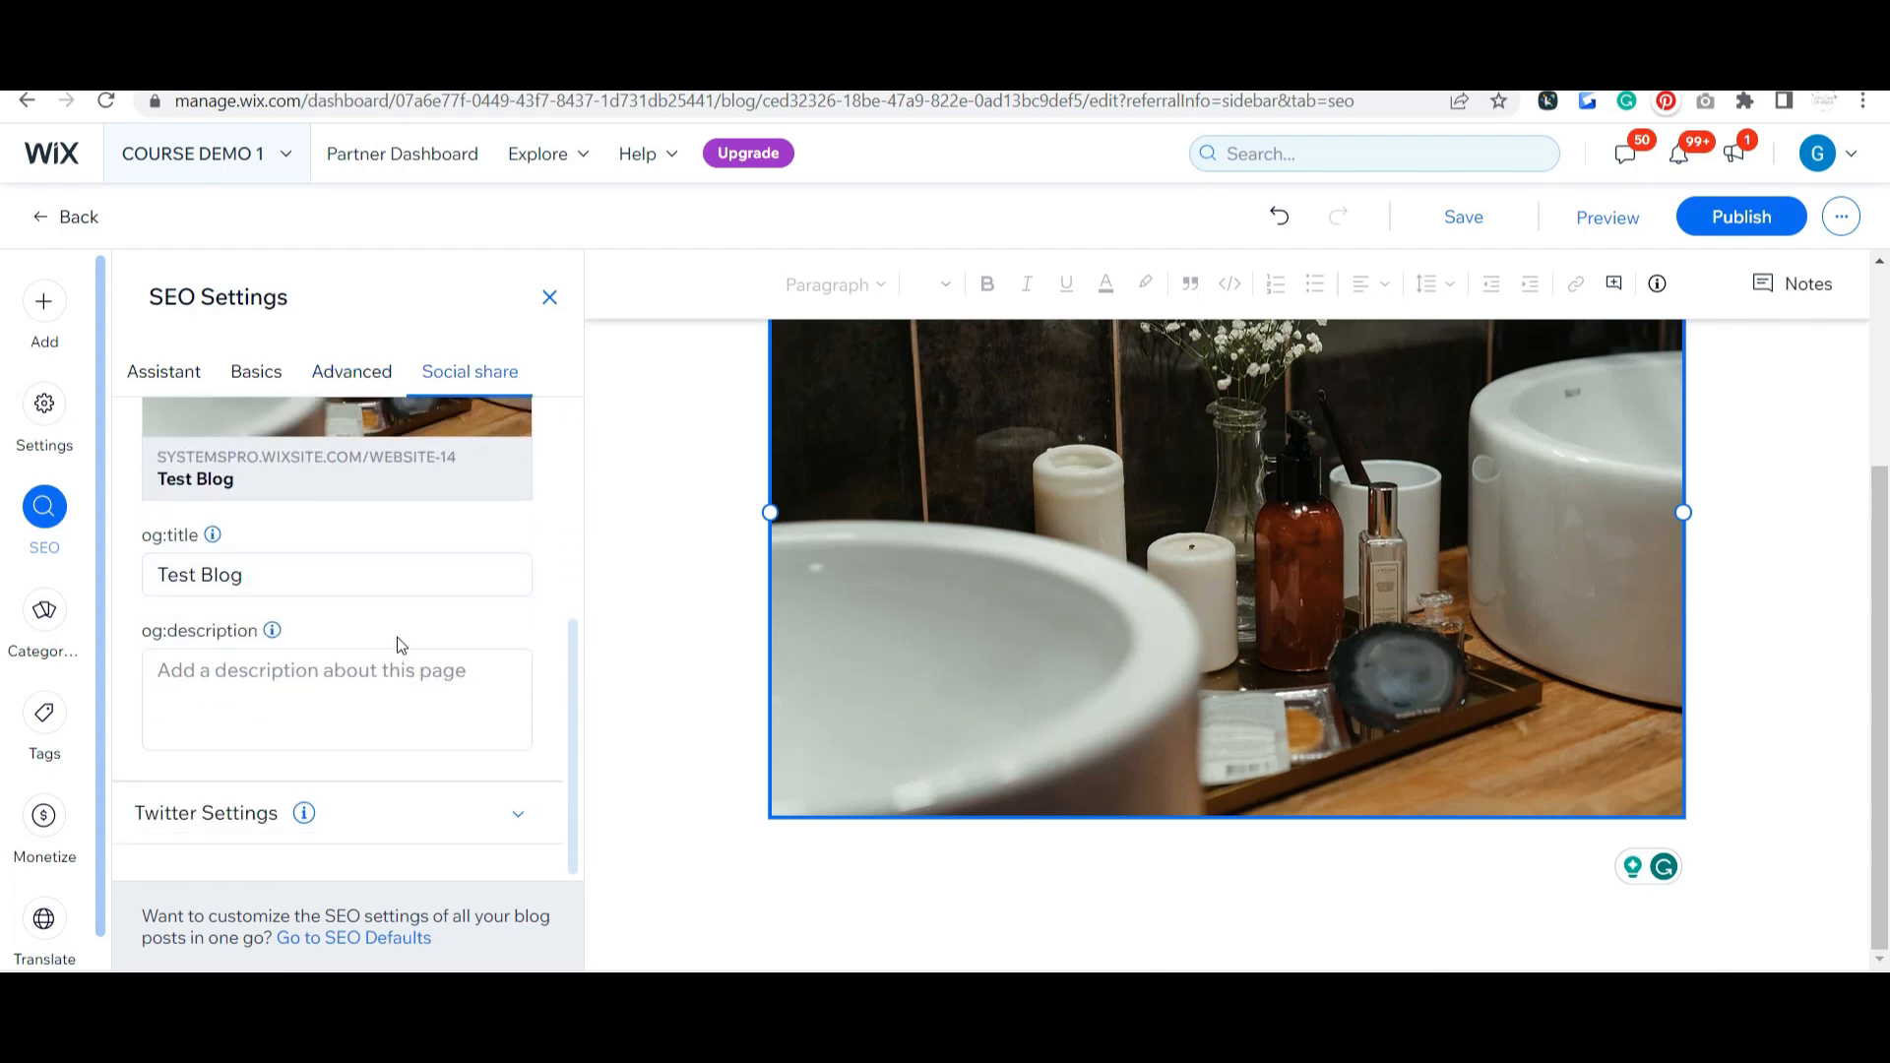
scroll(397, 636, up, 4)
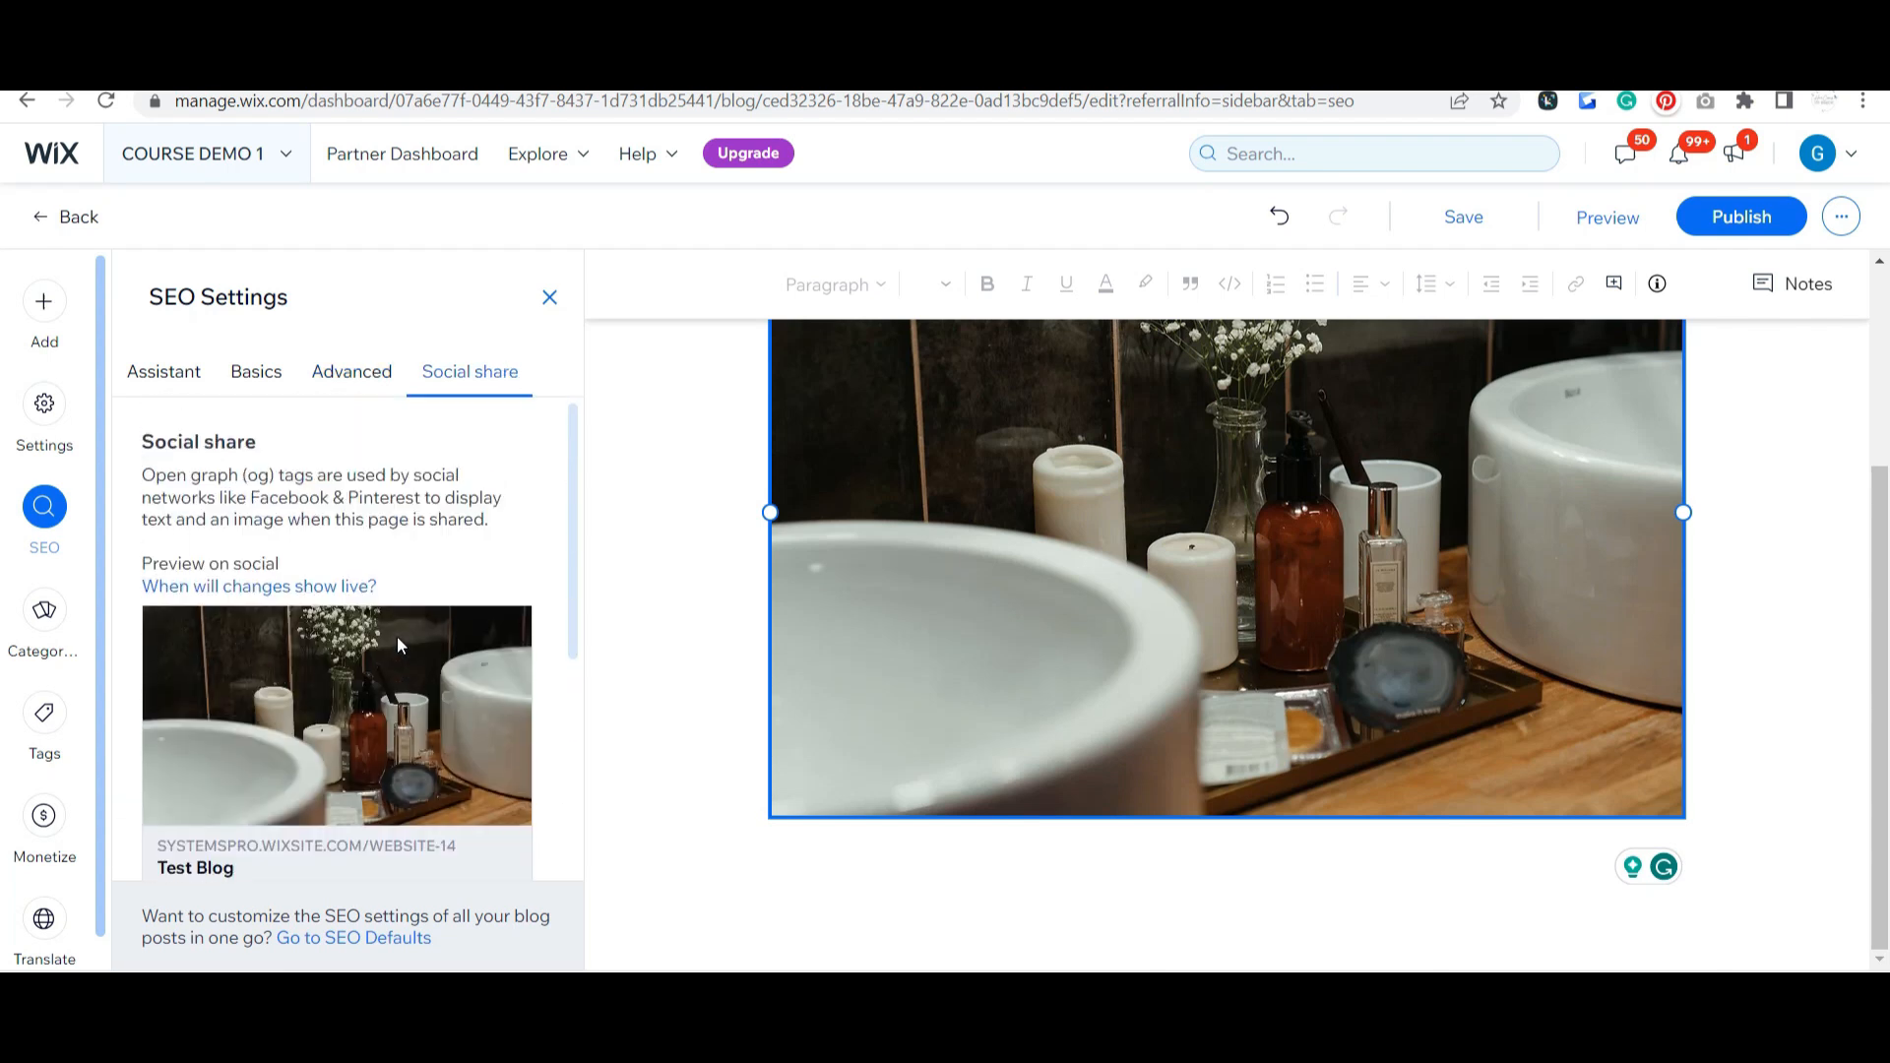
- Look over the post's category, tag and subscription plan options, and close the post options
click(57, 626)
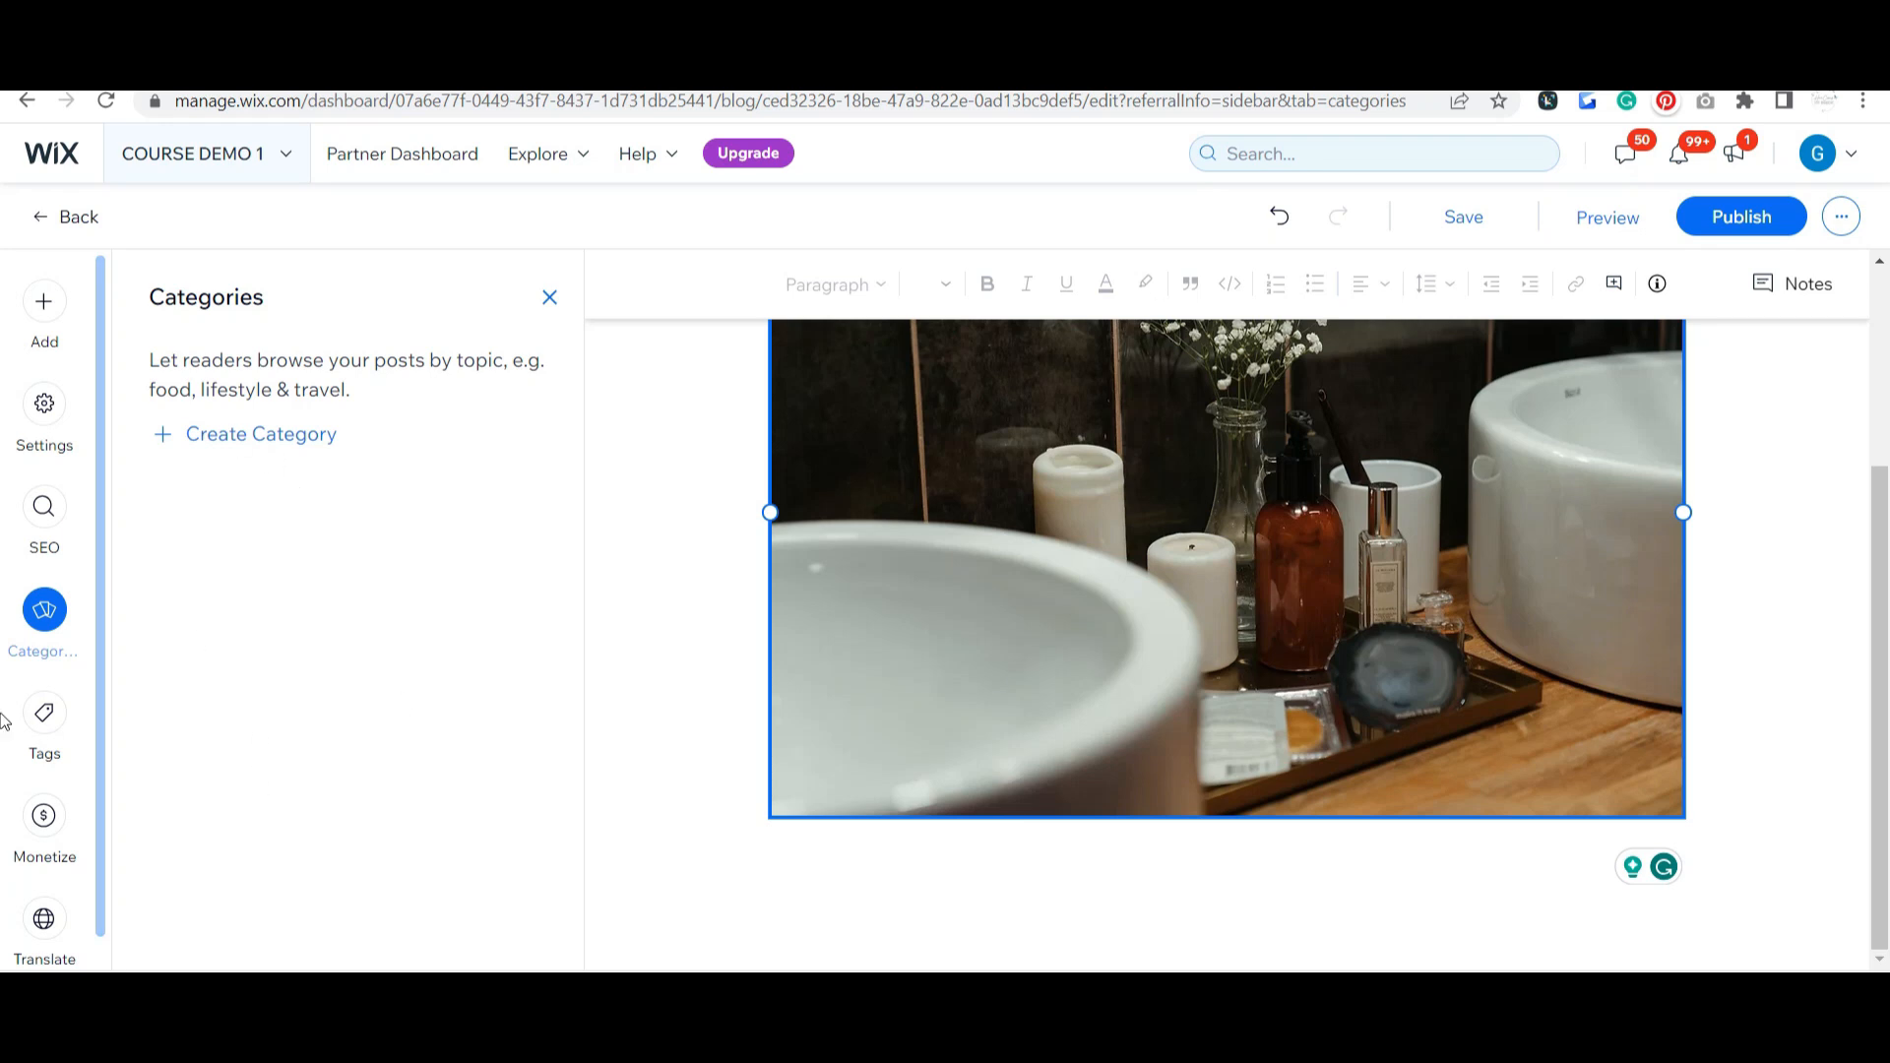
click(38, 734)
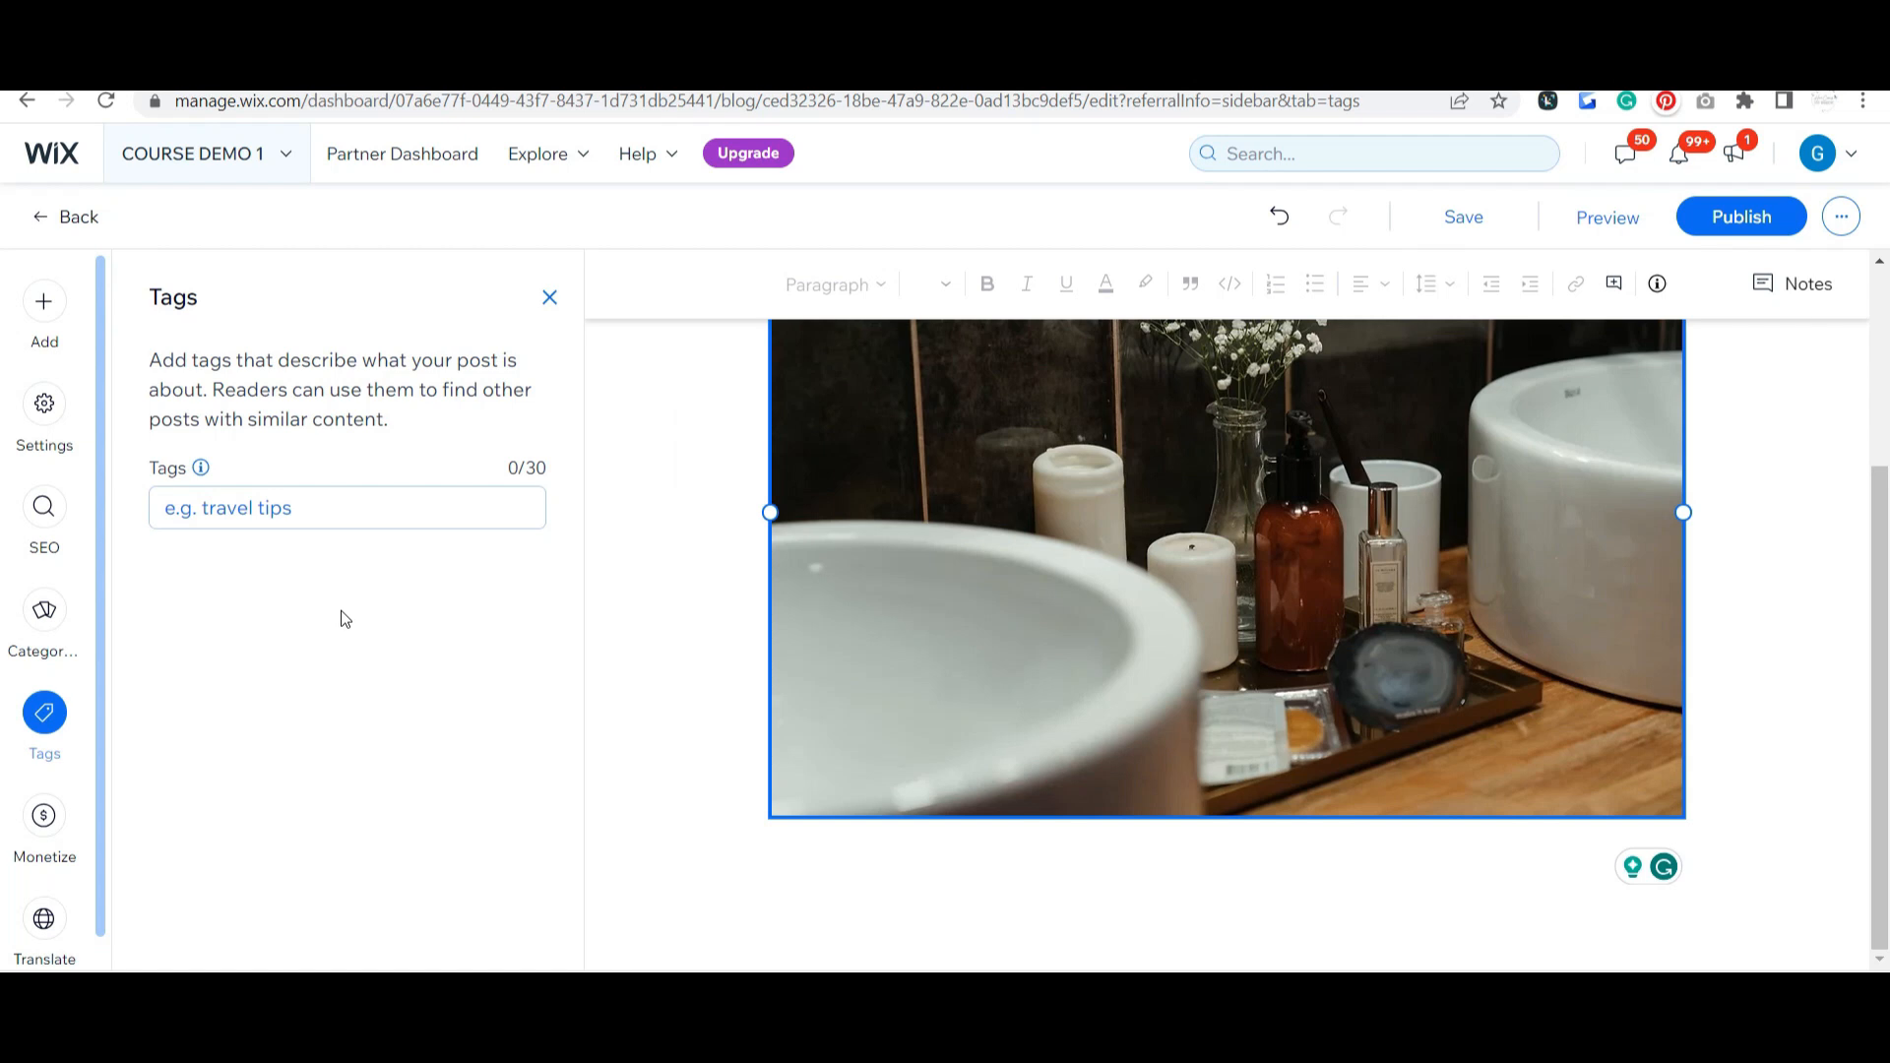
scroll(91, 640, down, 1)
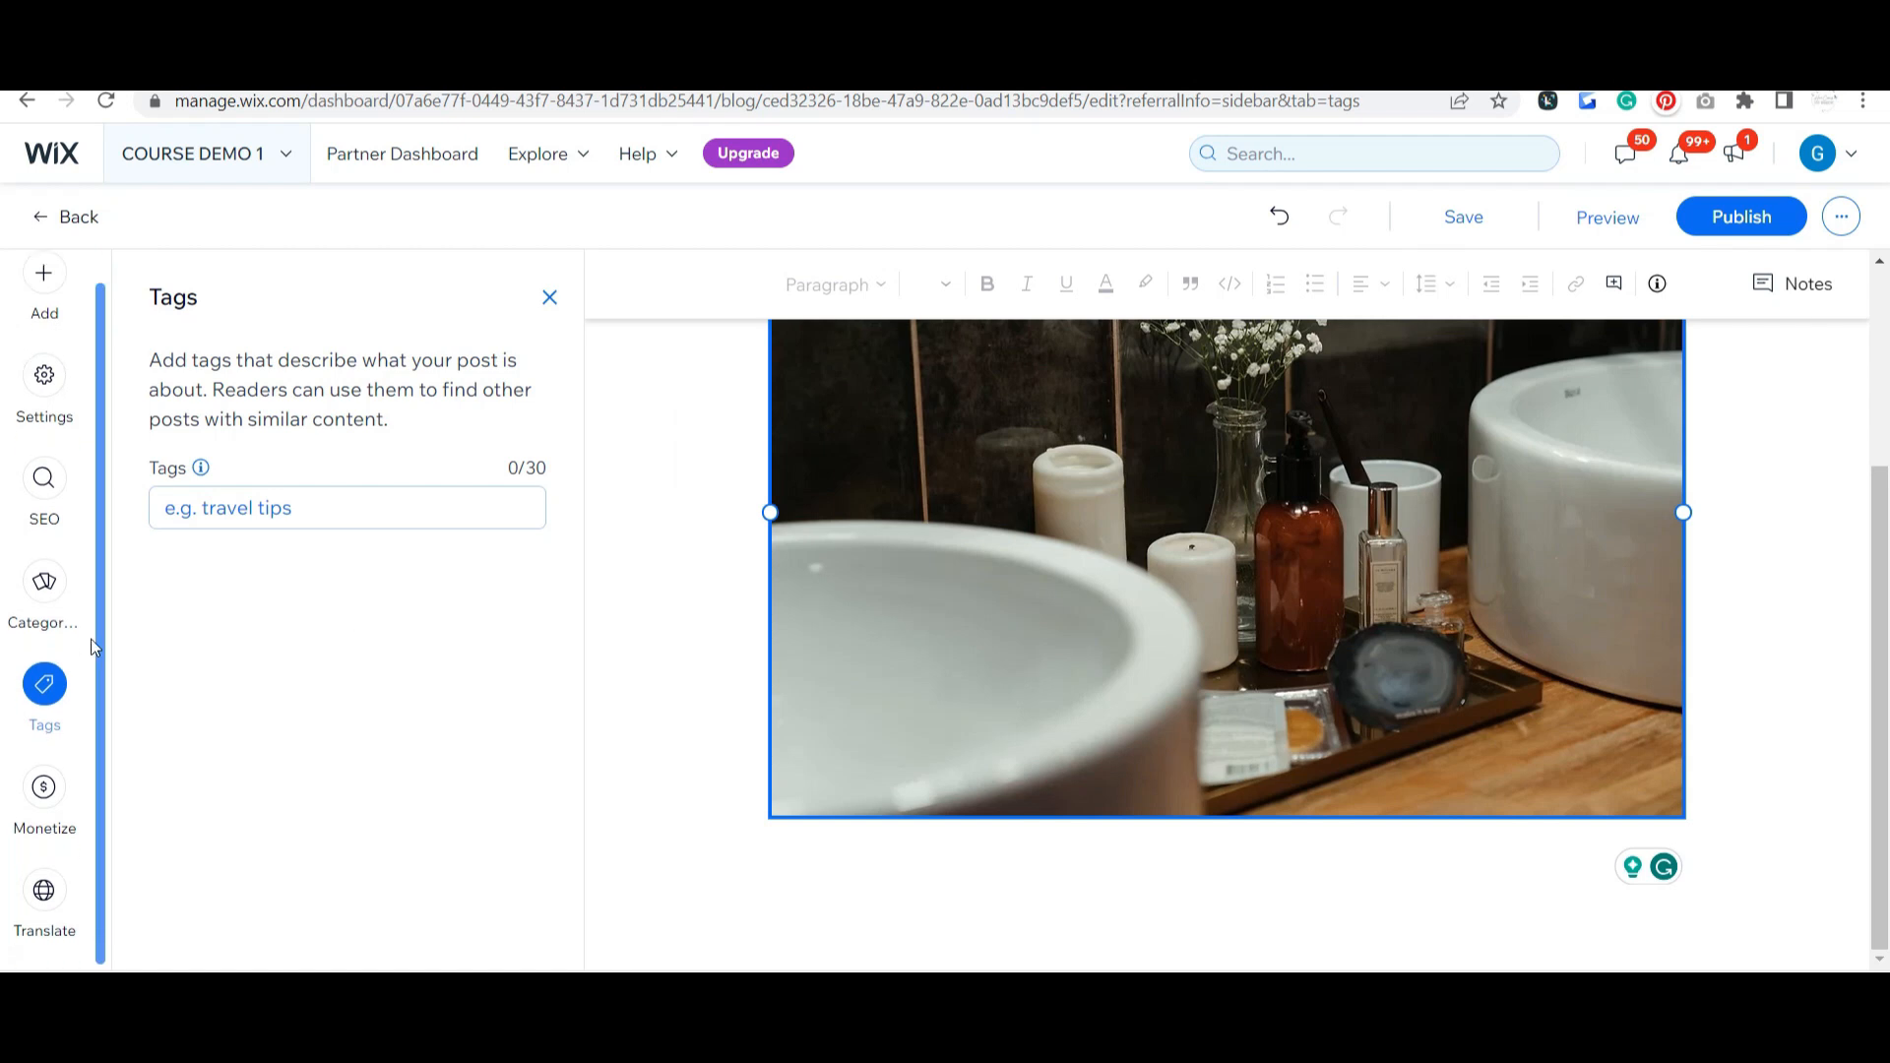
click(43, 804)
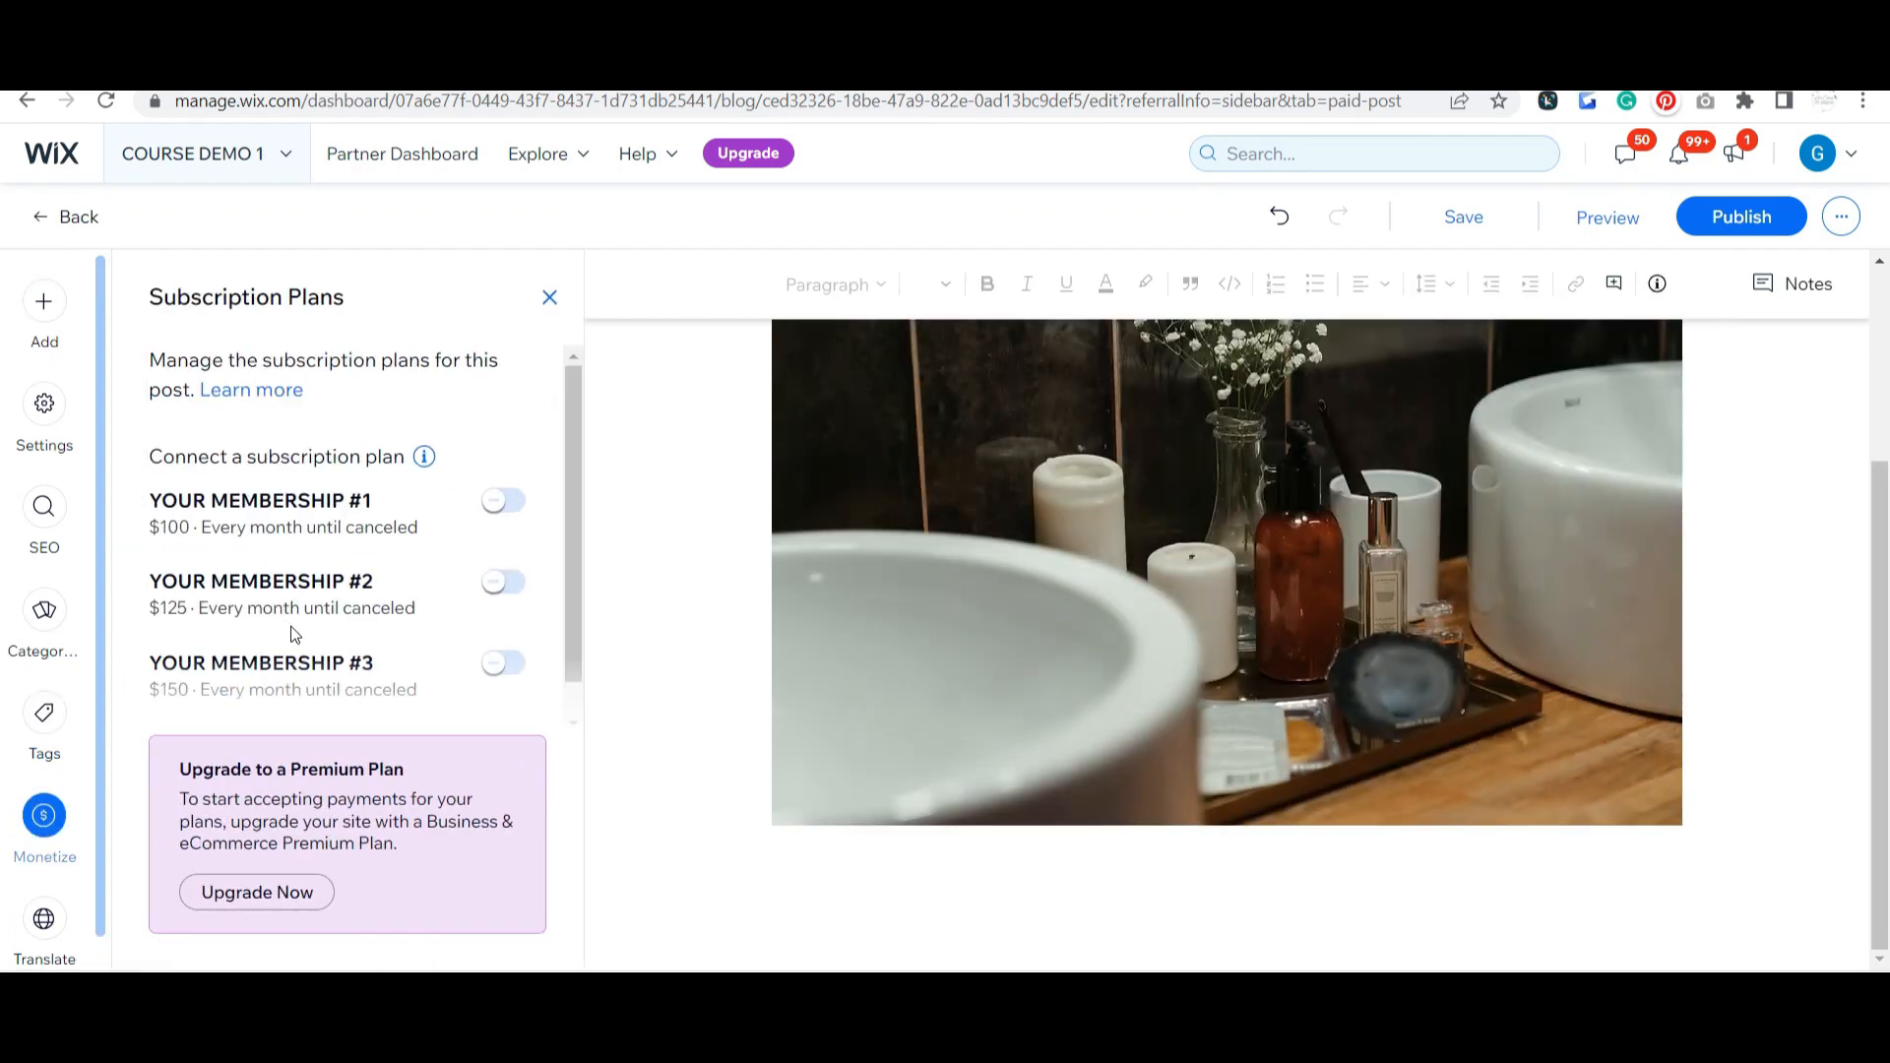
click(562, 303)
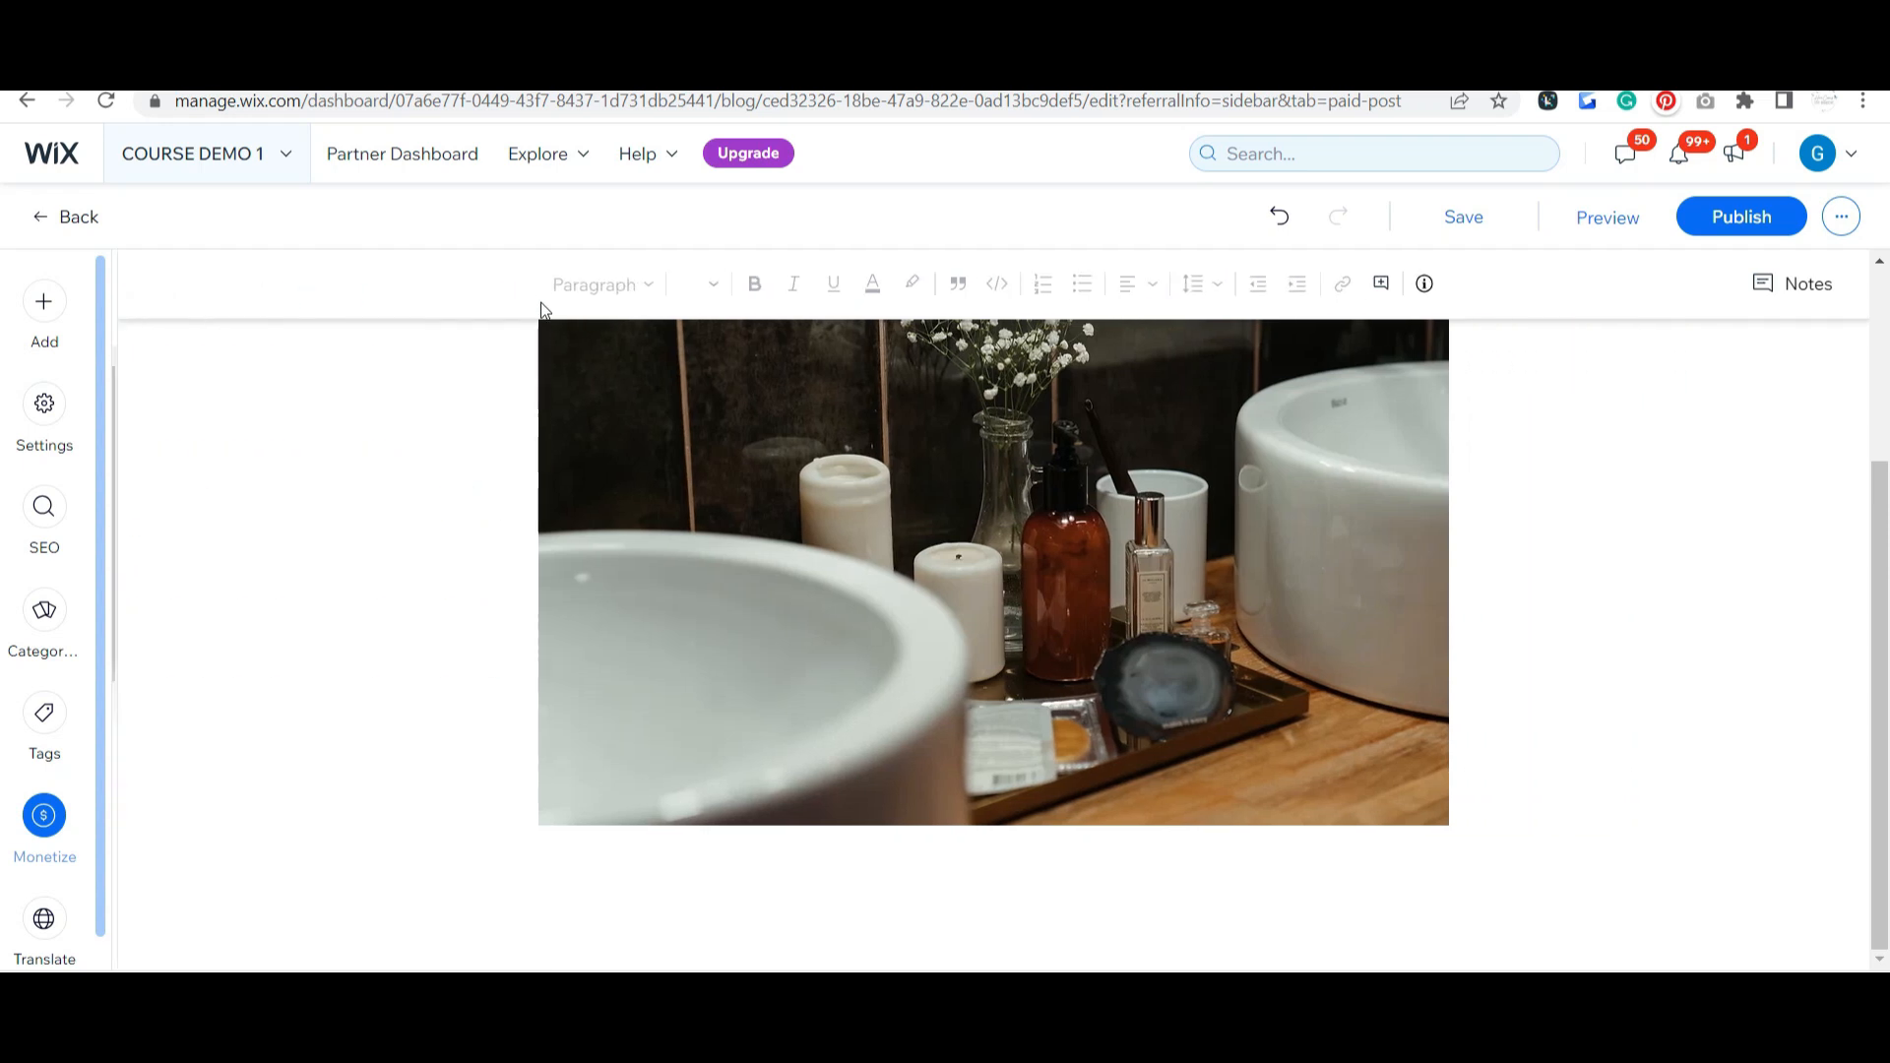
- Leave the post editor with the post kept as a draft, and review the last published posts on the Blog Overview
click(78, 218)
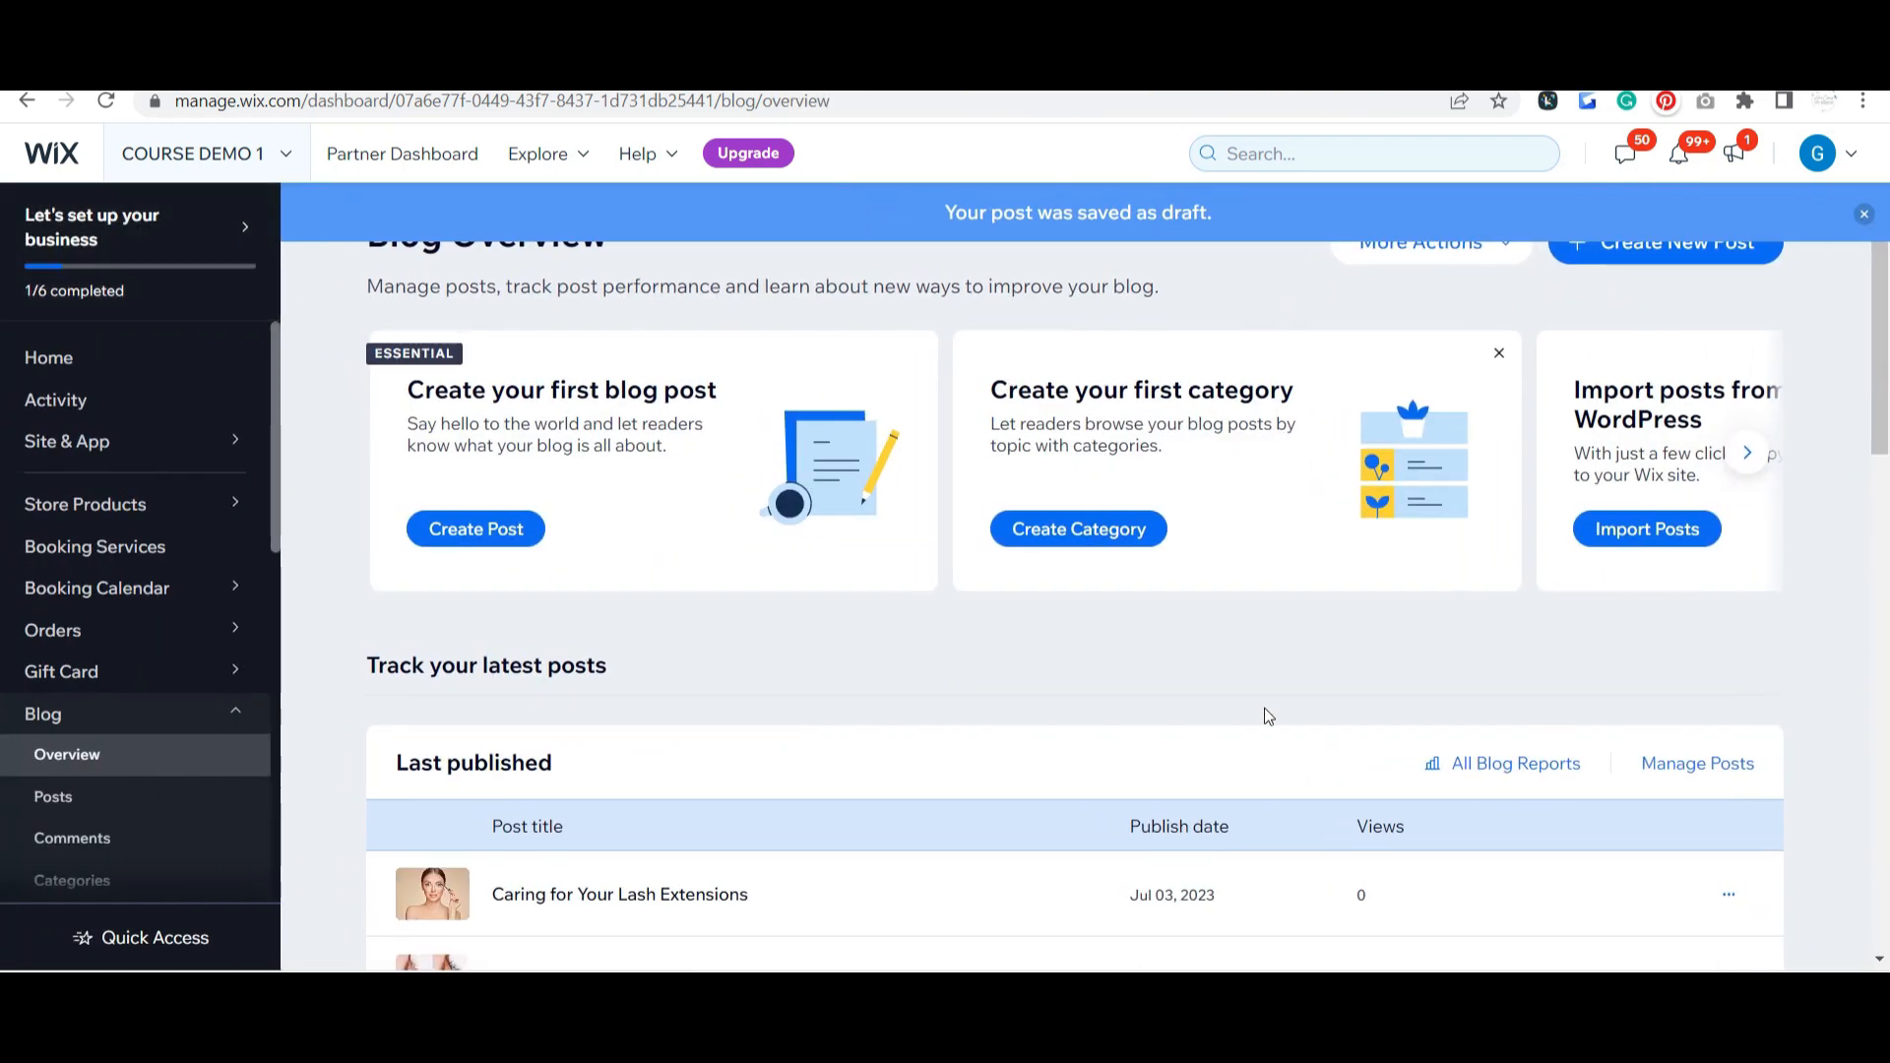
scroll(1260, 539, down, 1)
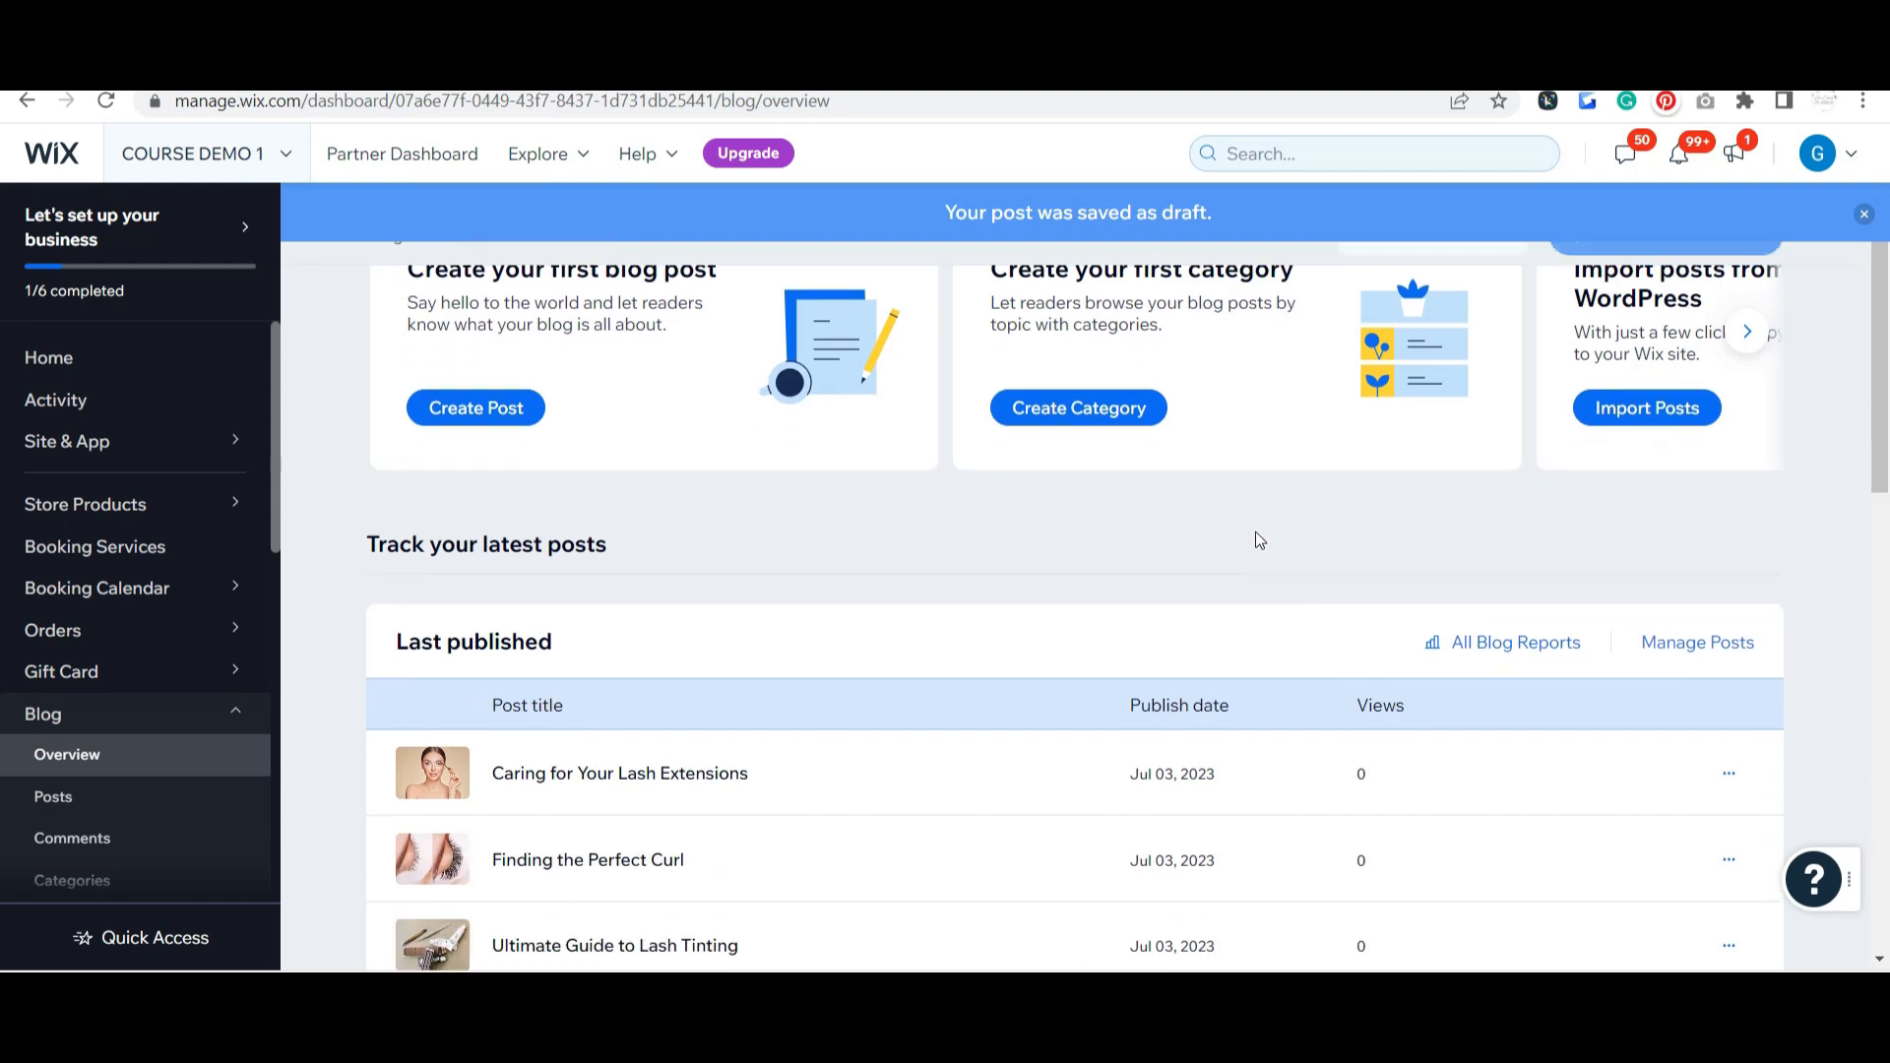
scroll(1233, 531, up, 1)
scroll(1232, 531, down, 2)
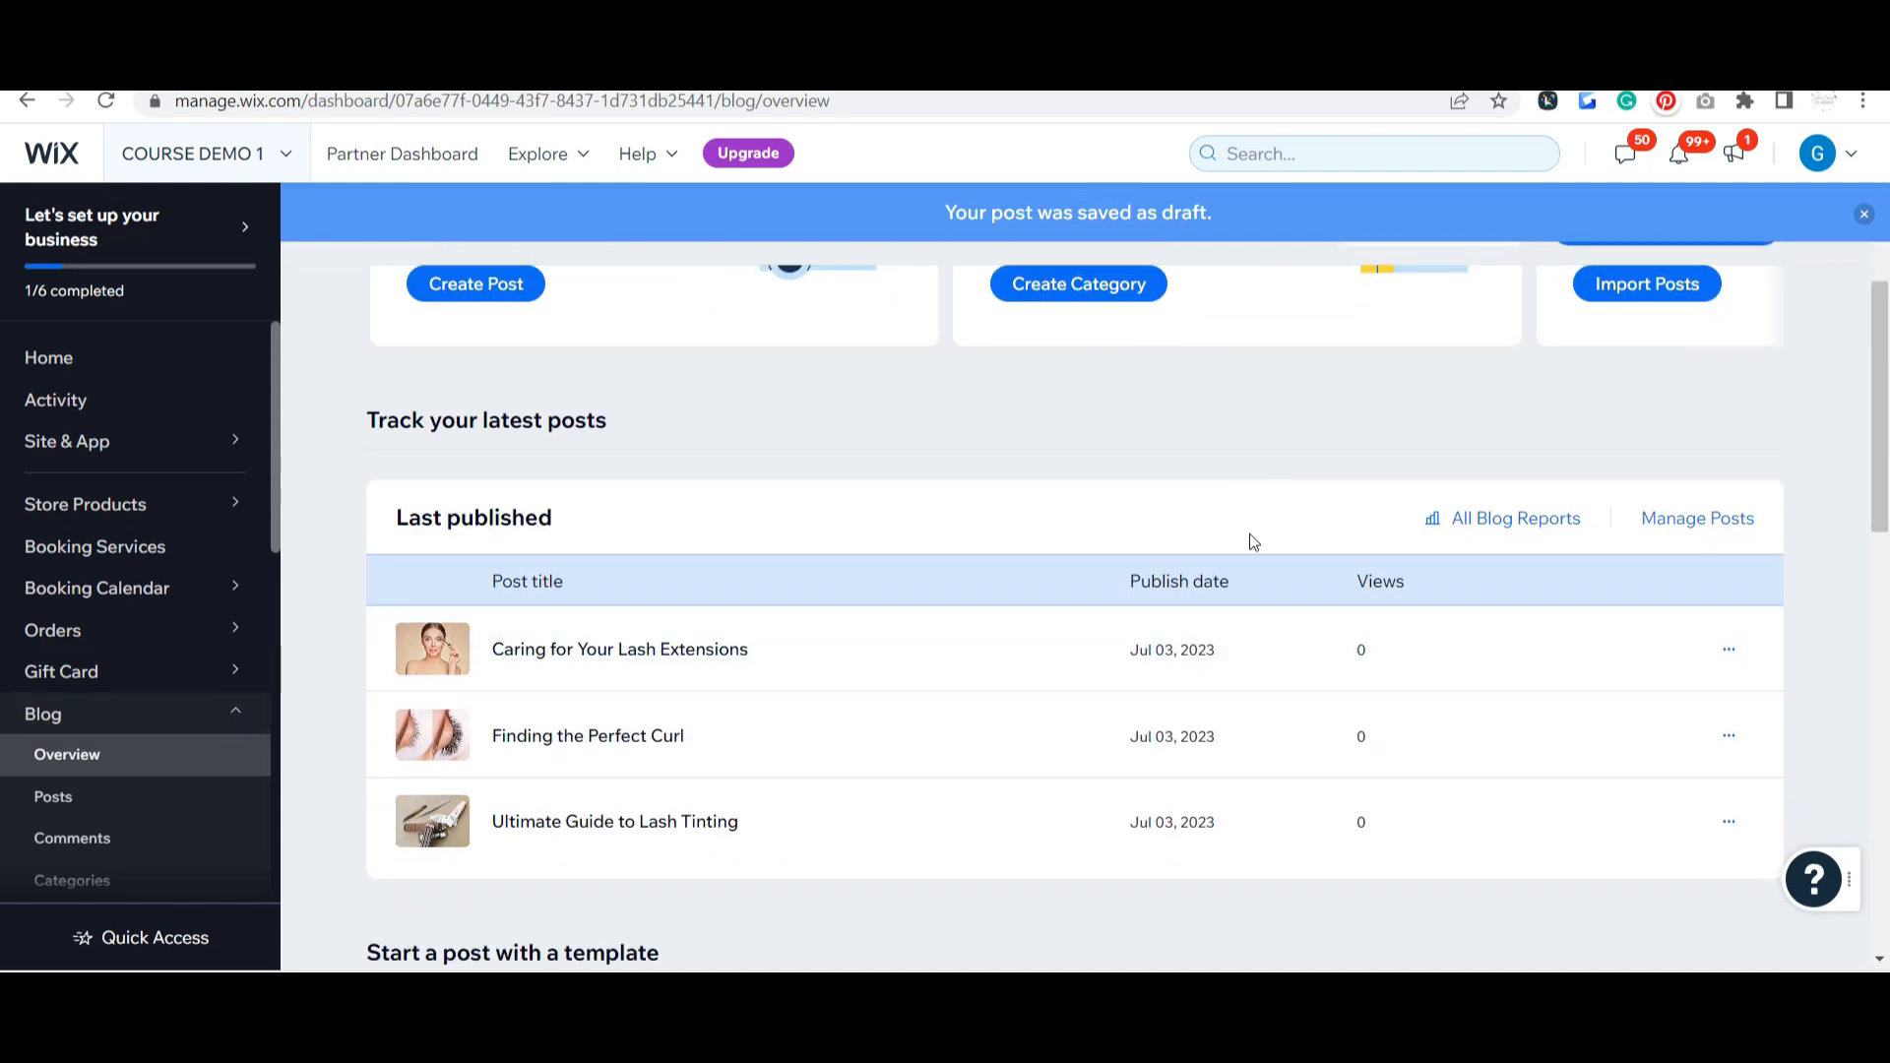
scroll(1251, 540, up, 3)
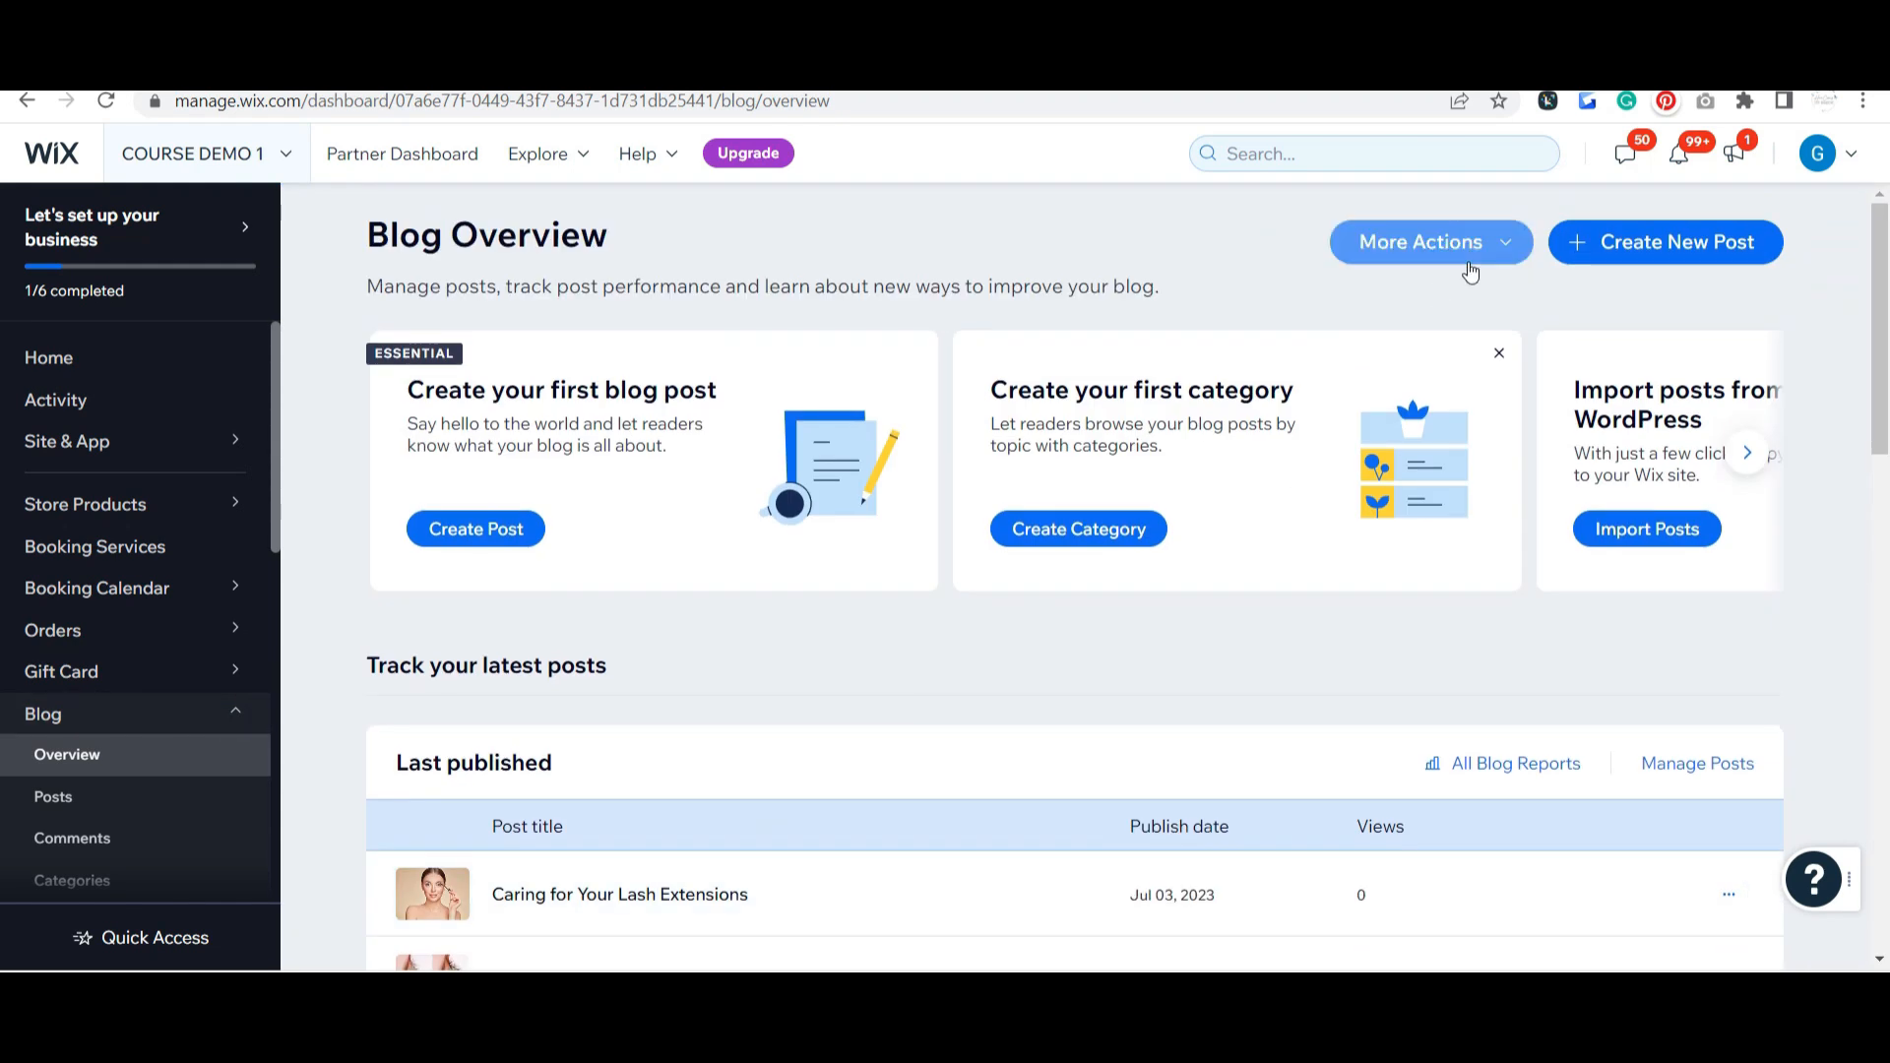
- Preview the Welcome Blog template offered for creating a post from a template, and return to the Blog Overview
click(1470, 267)
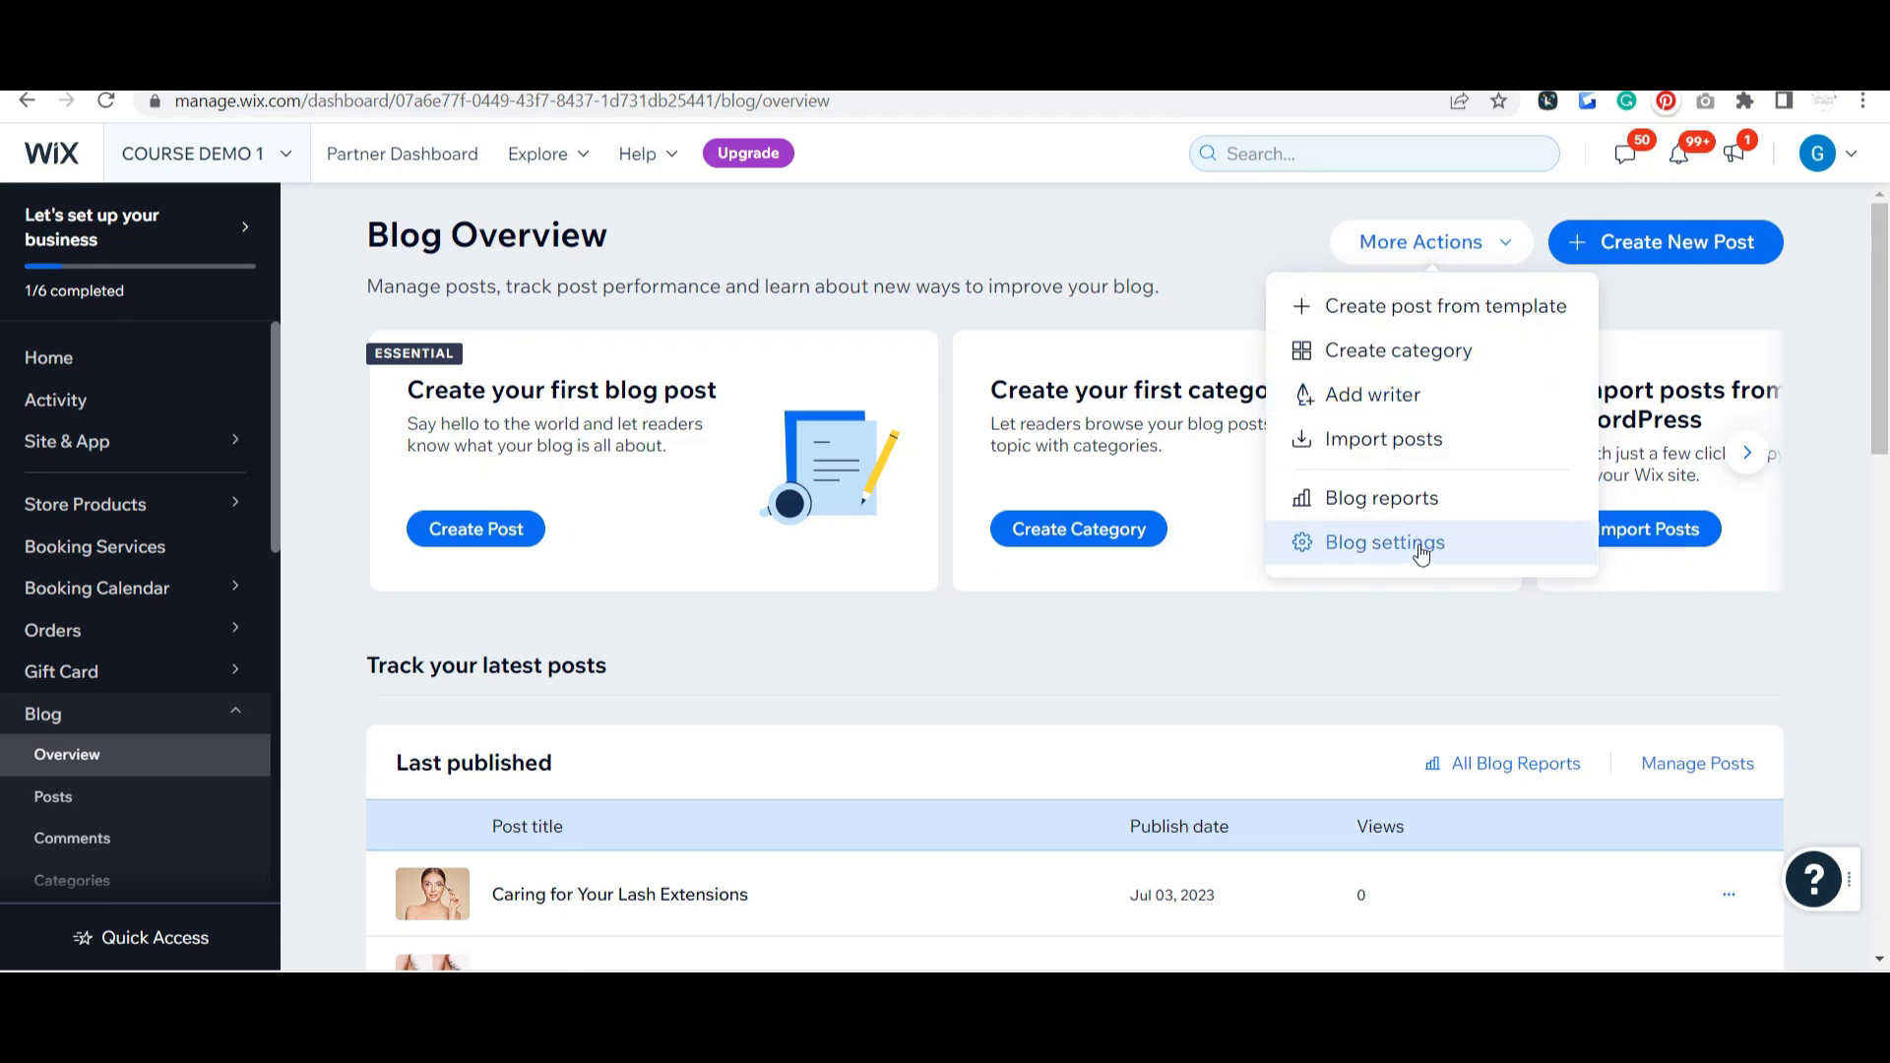
click(1404, 326)
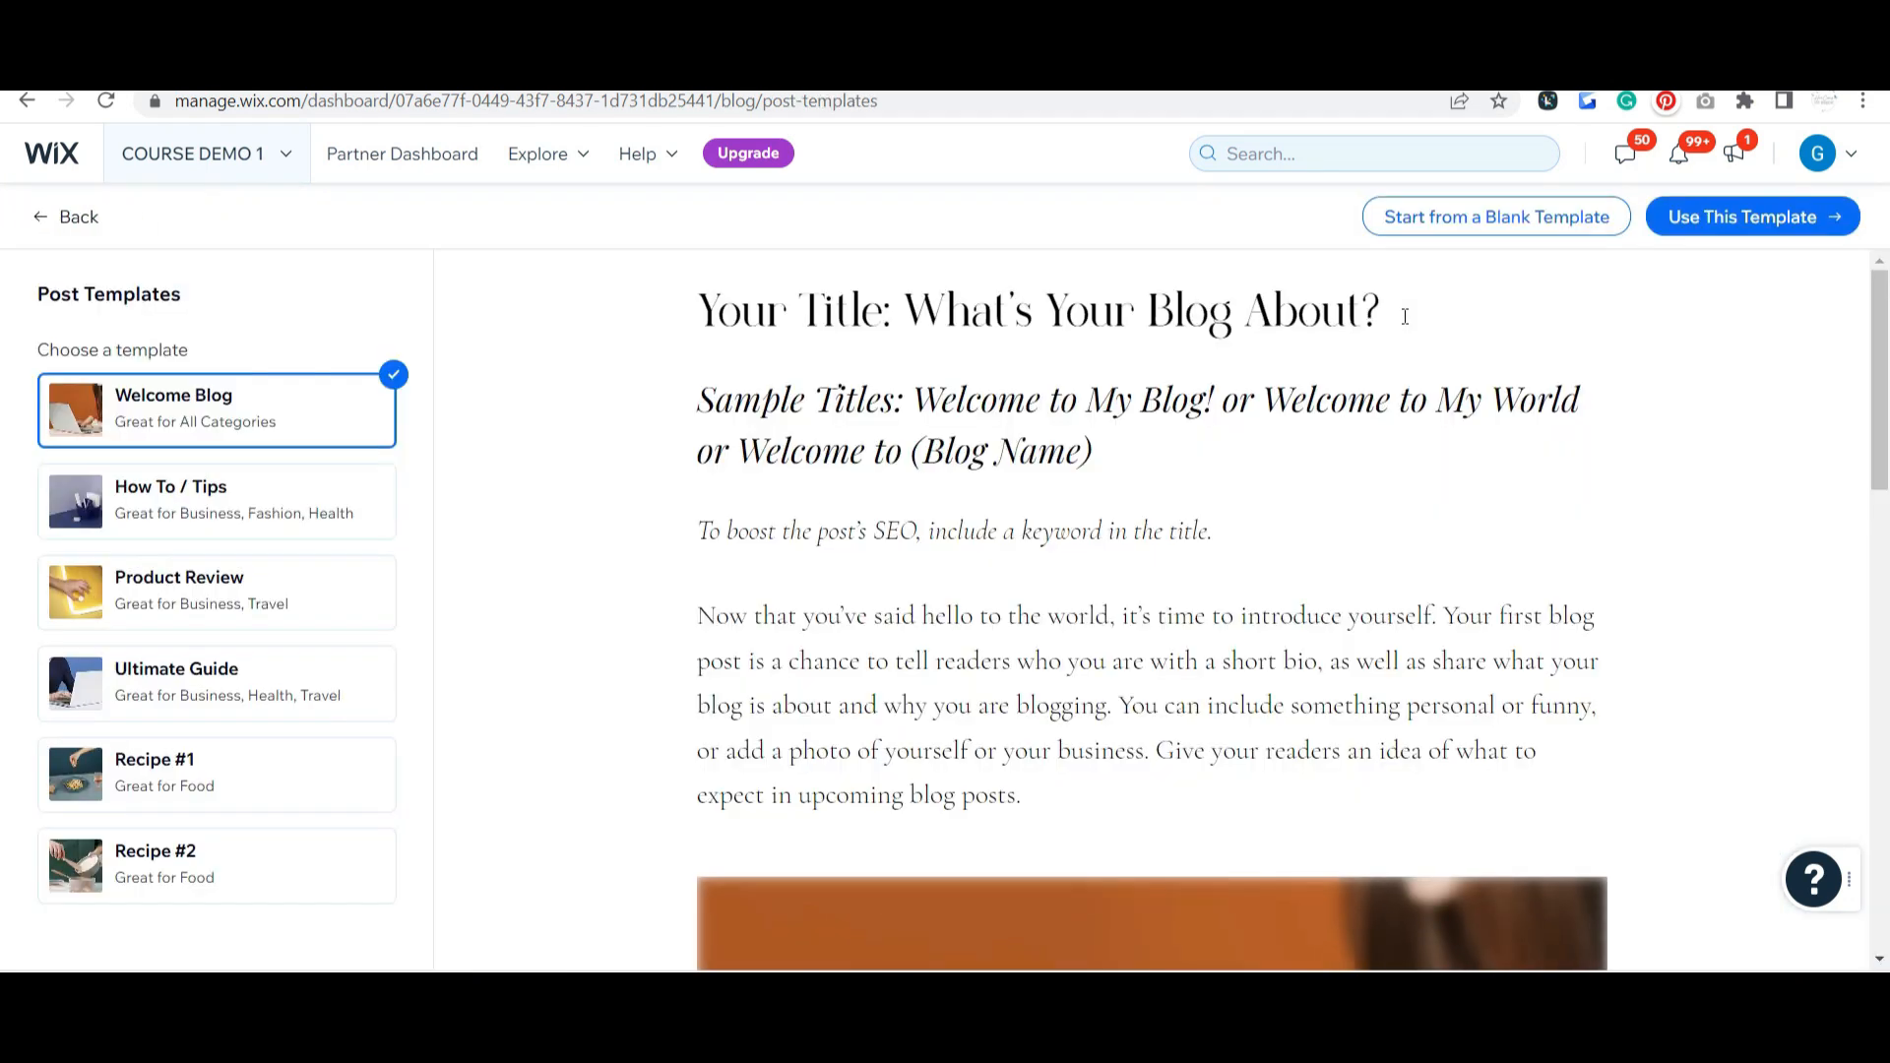
scroll(1505, 777, down, 10)
scroll(1498, 772, up, 10)
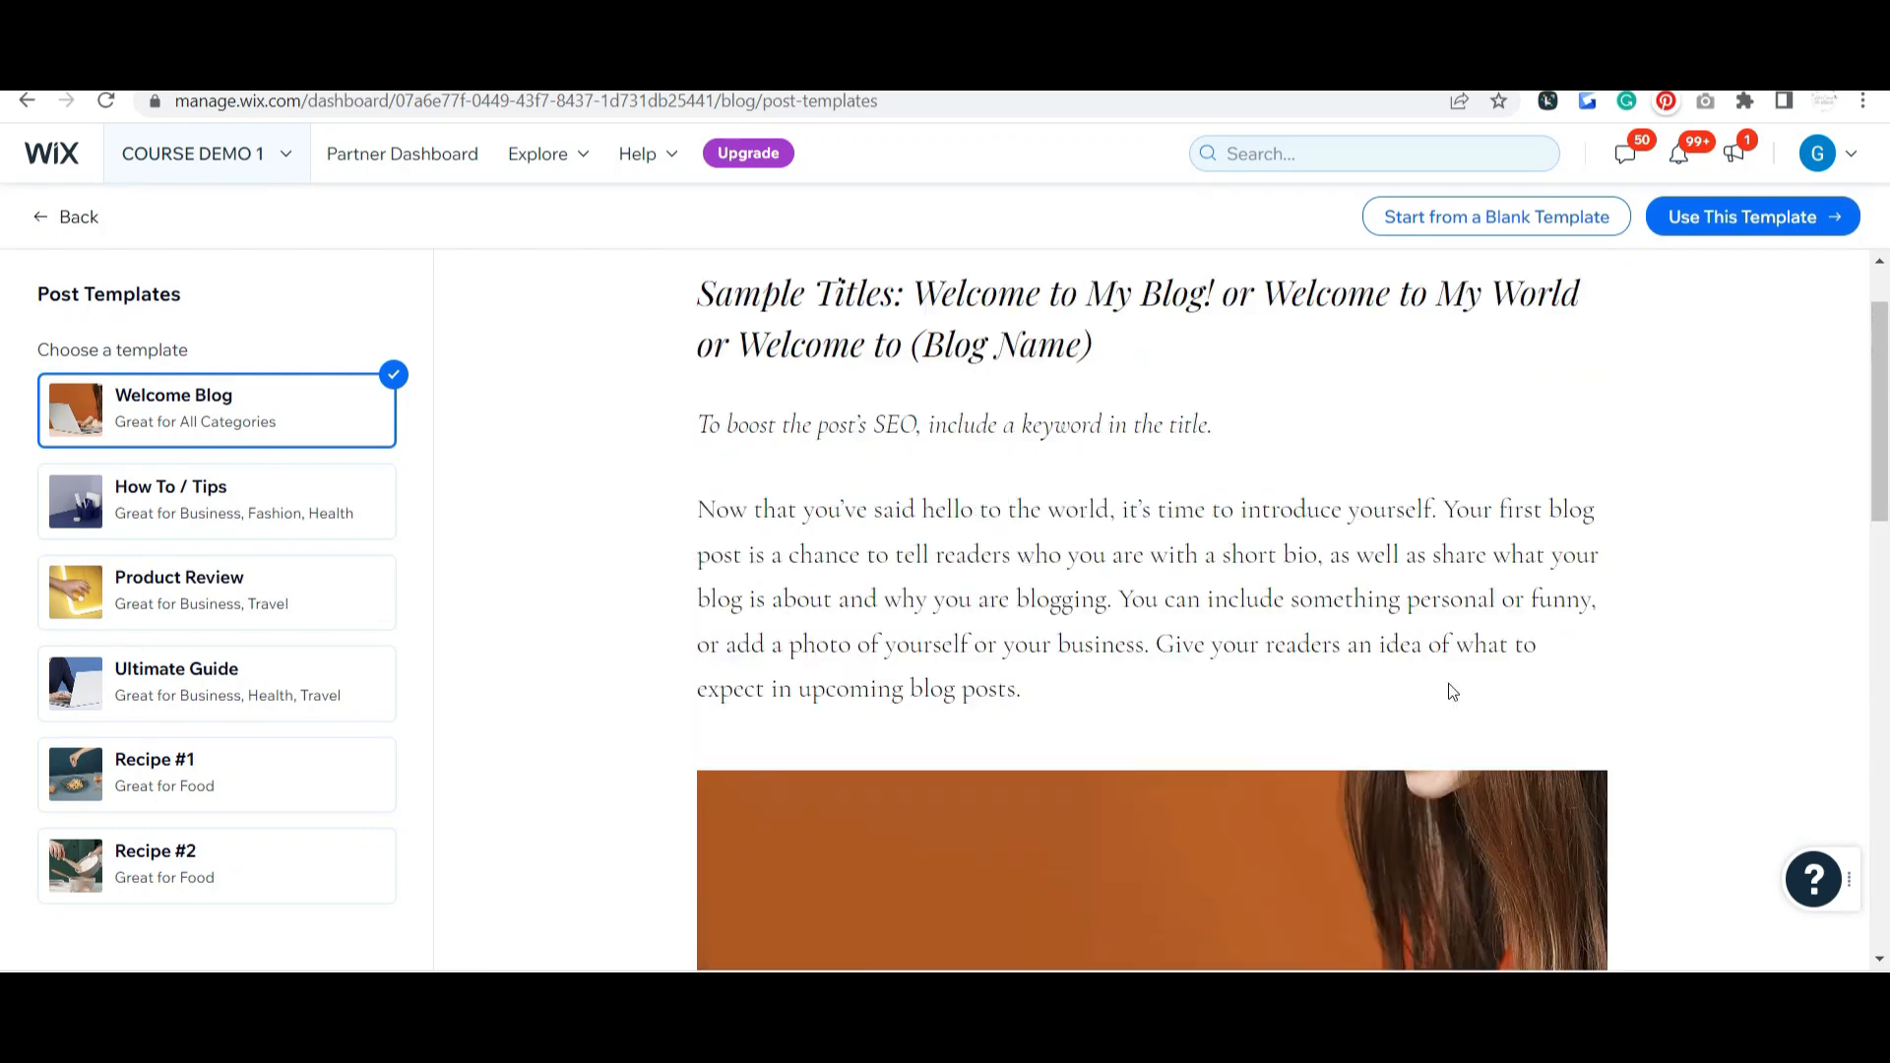
click(65, 217)
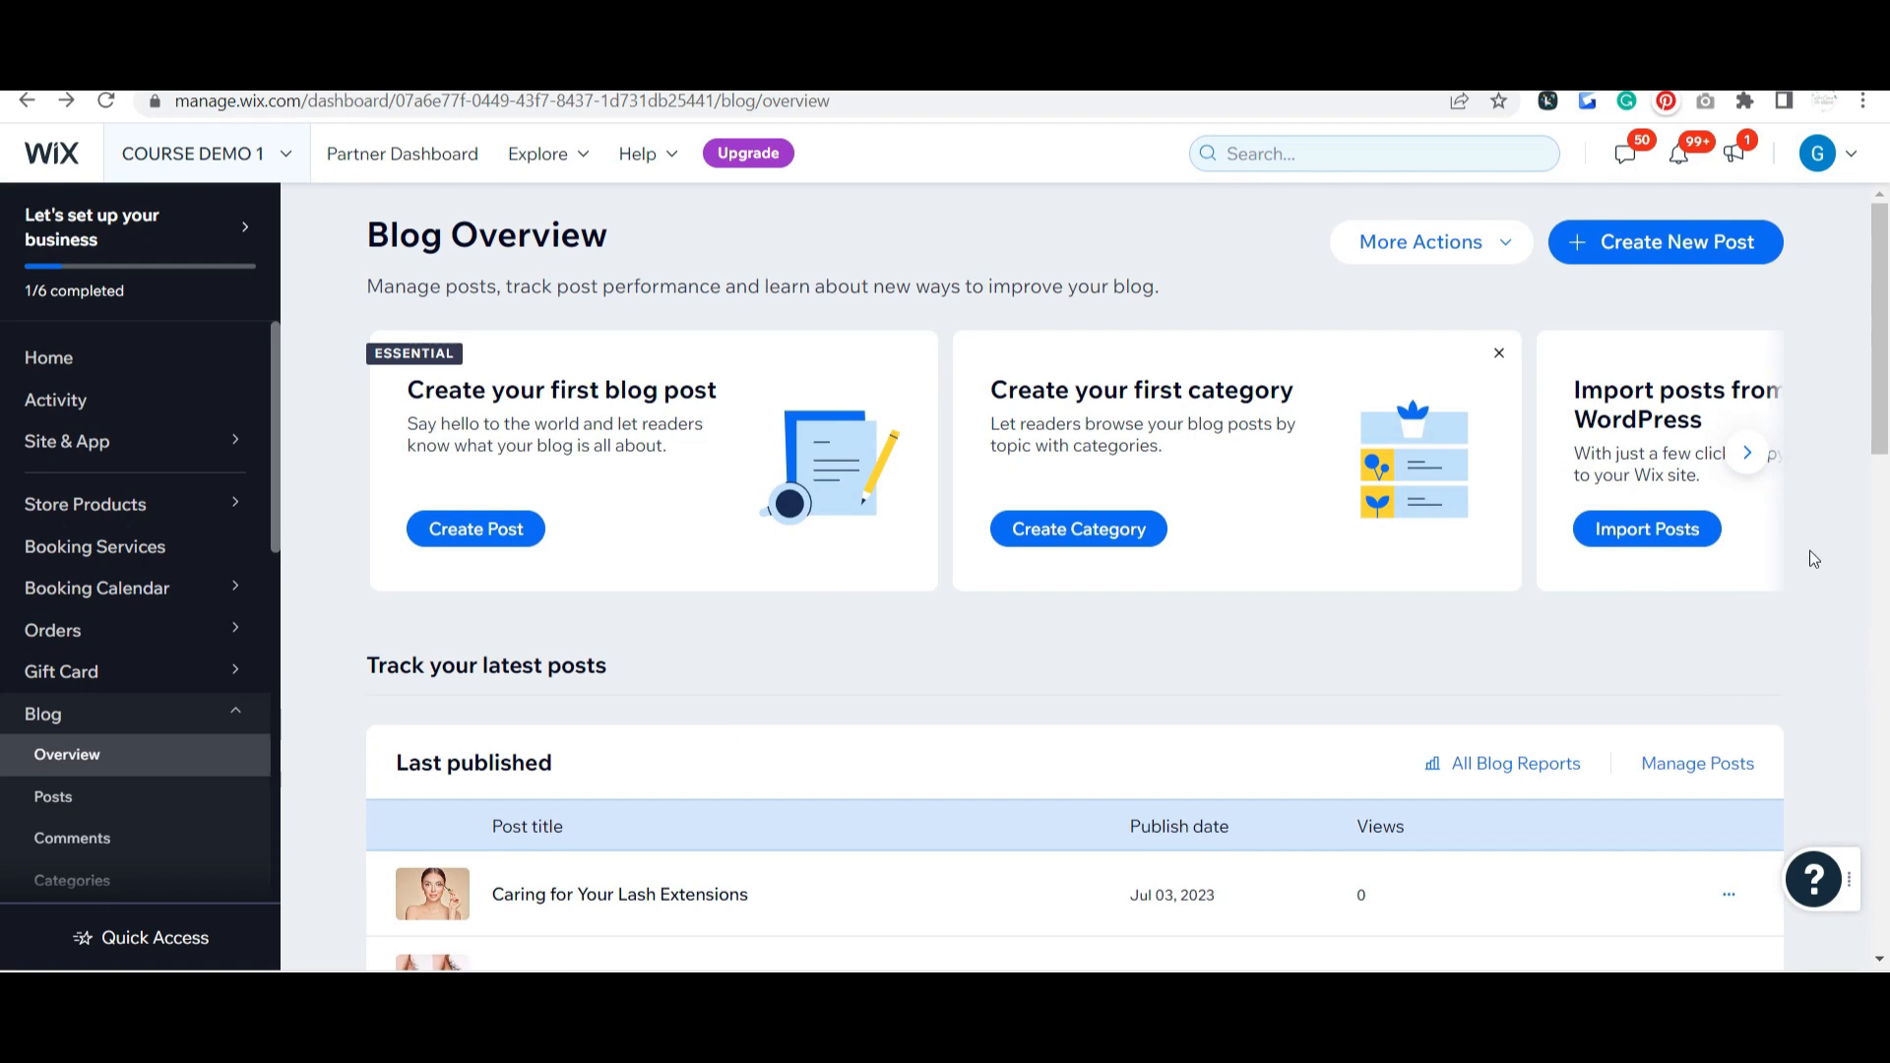
- Browse the suggested blog setup tasks through to Get Subscribers
click(1745, 453)
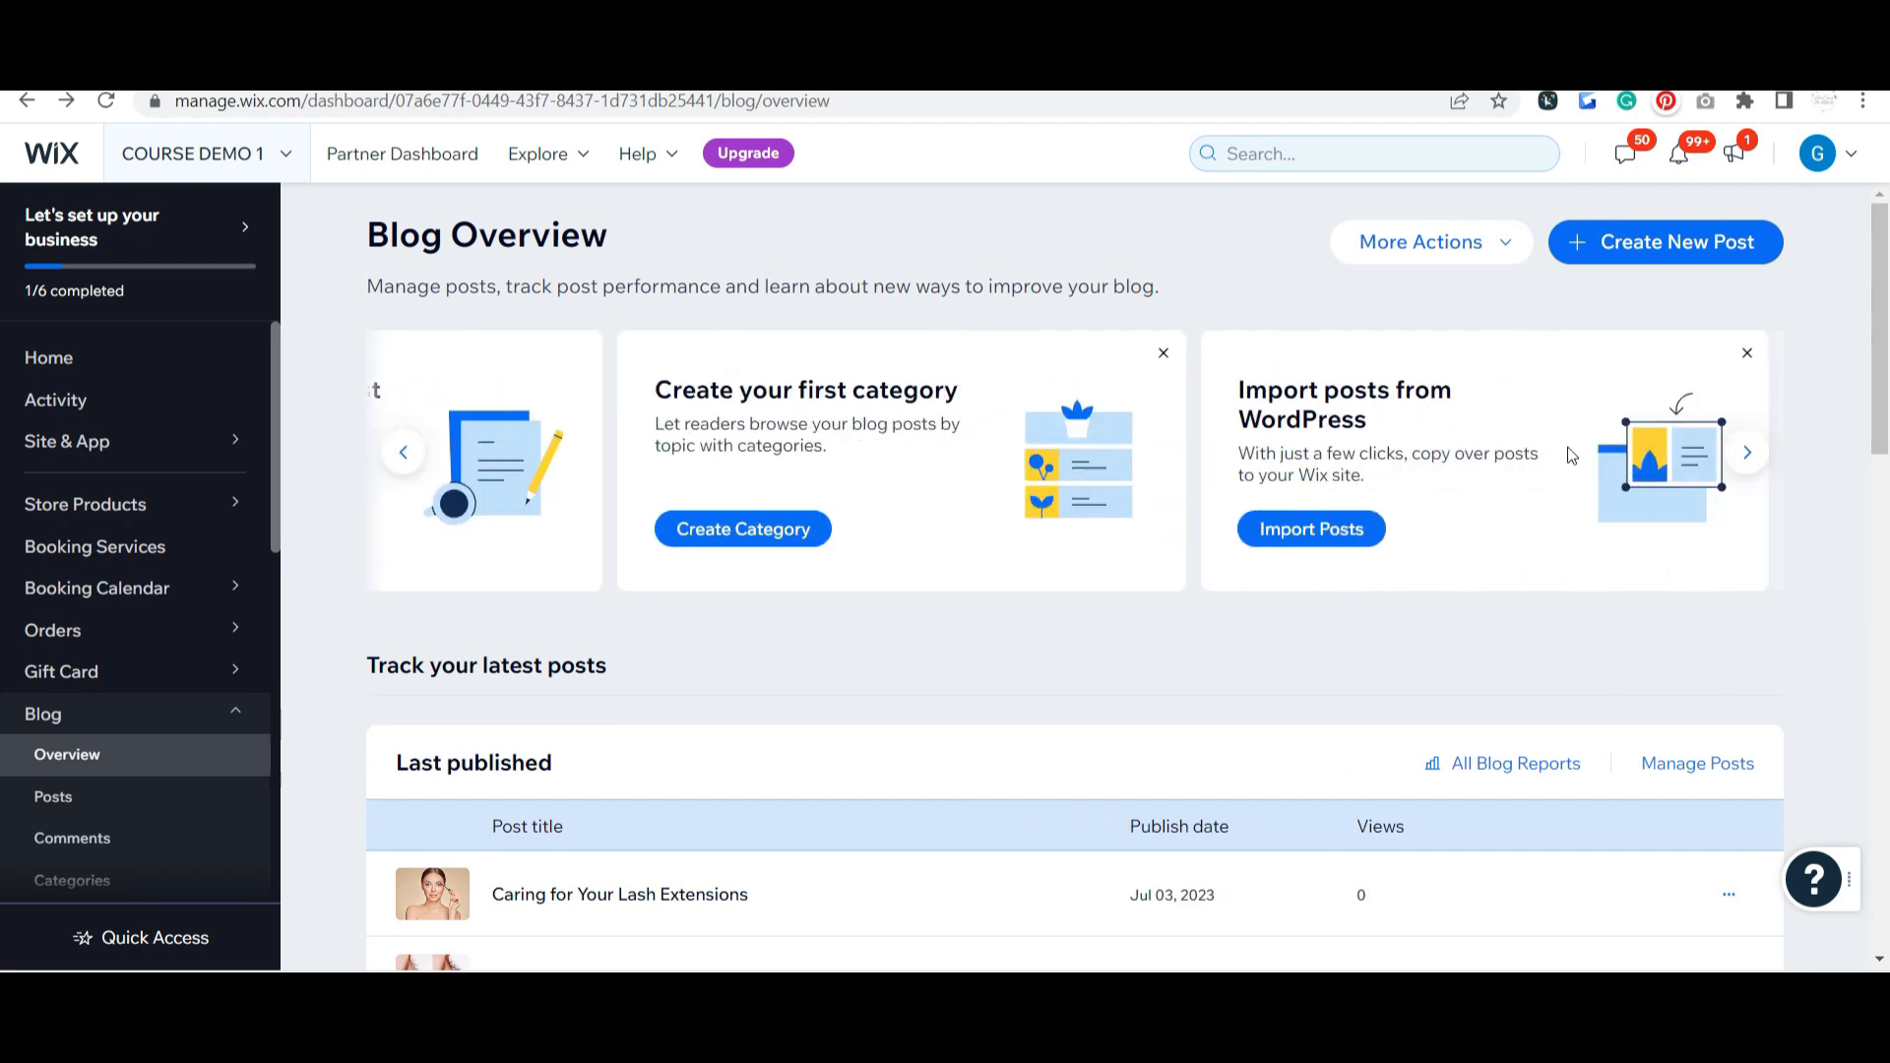
click(1733, 459)
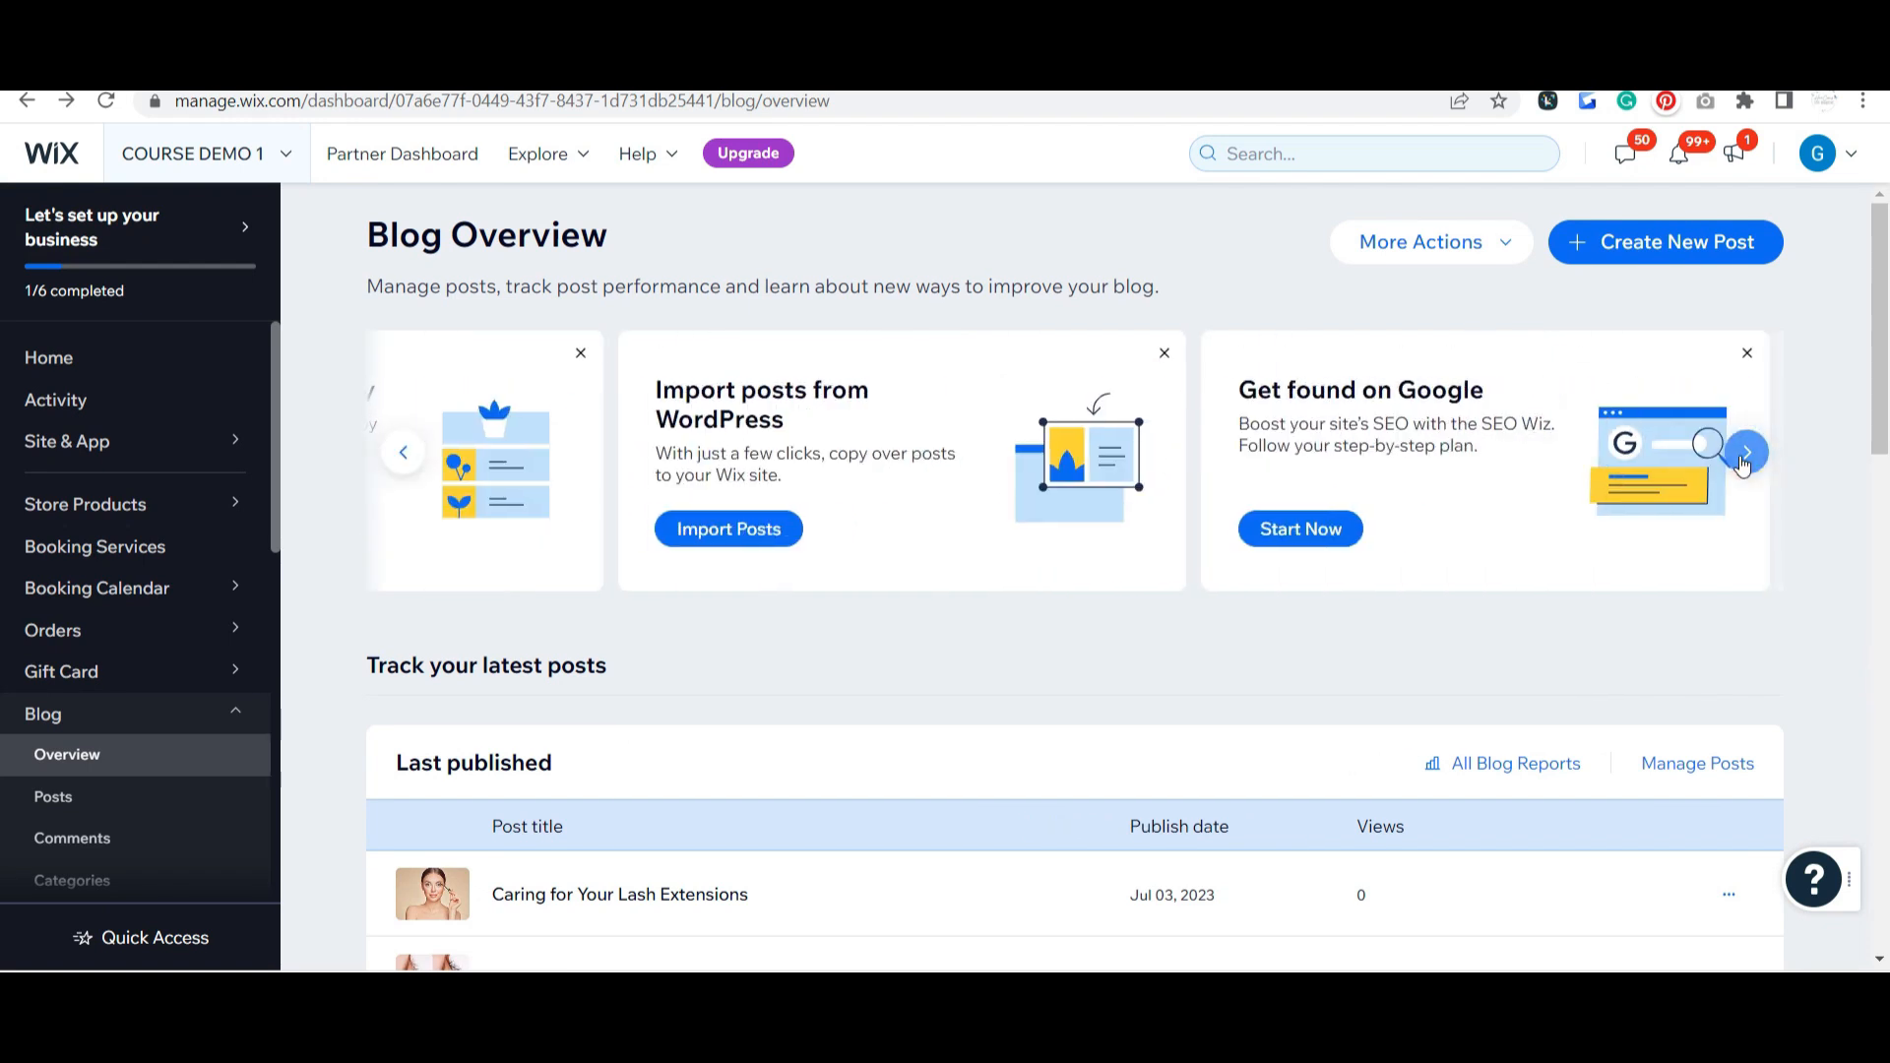
click(1743, 458)
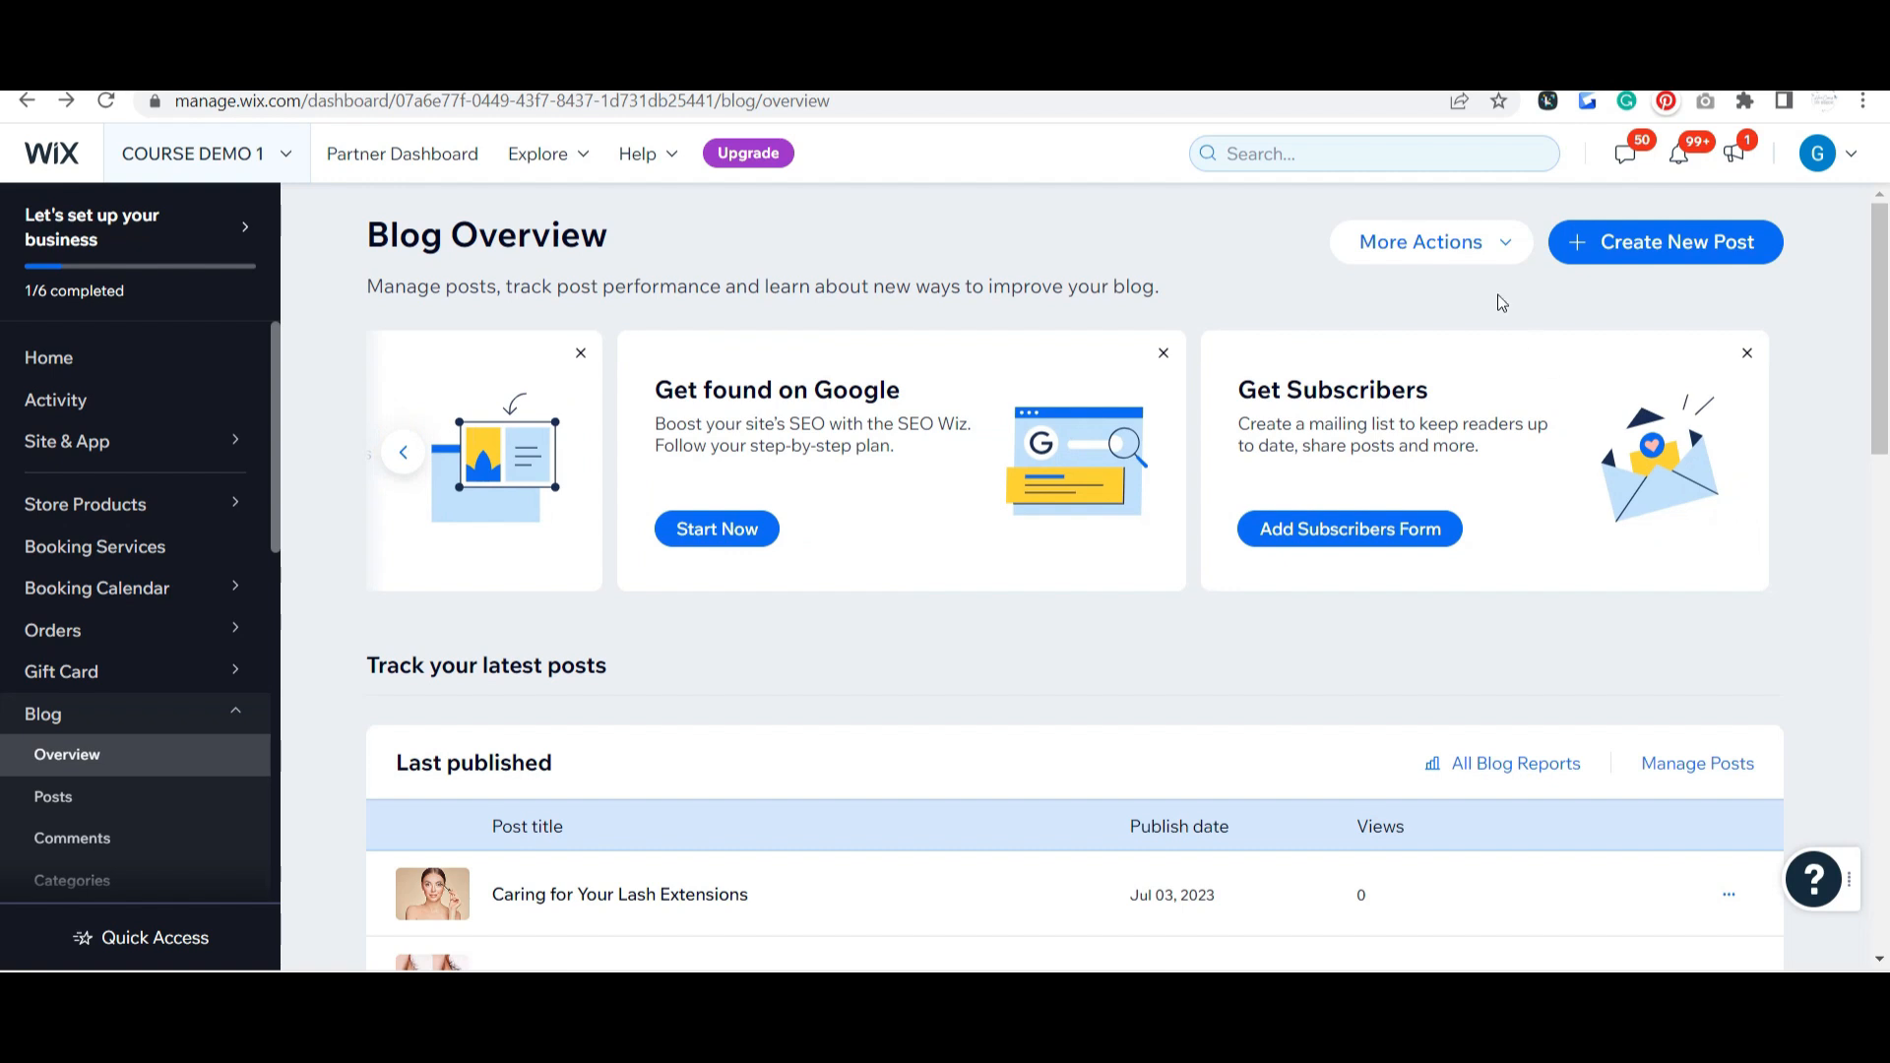
- Check the additional blog actions for writers, imports, reports and settings, and find the blog's other management sections
click(1464, 258)
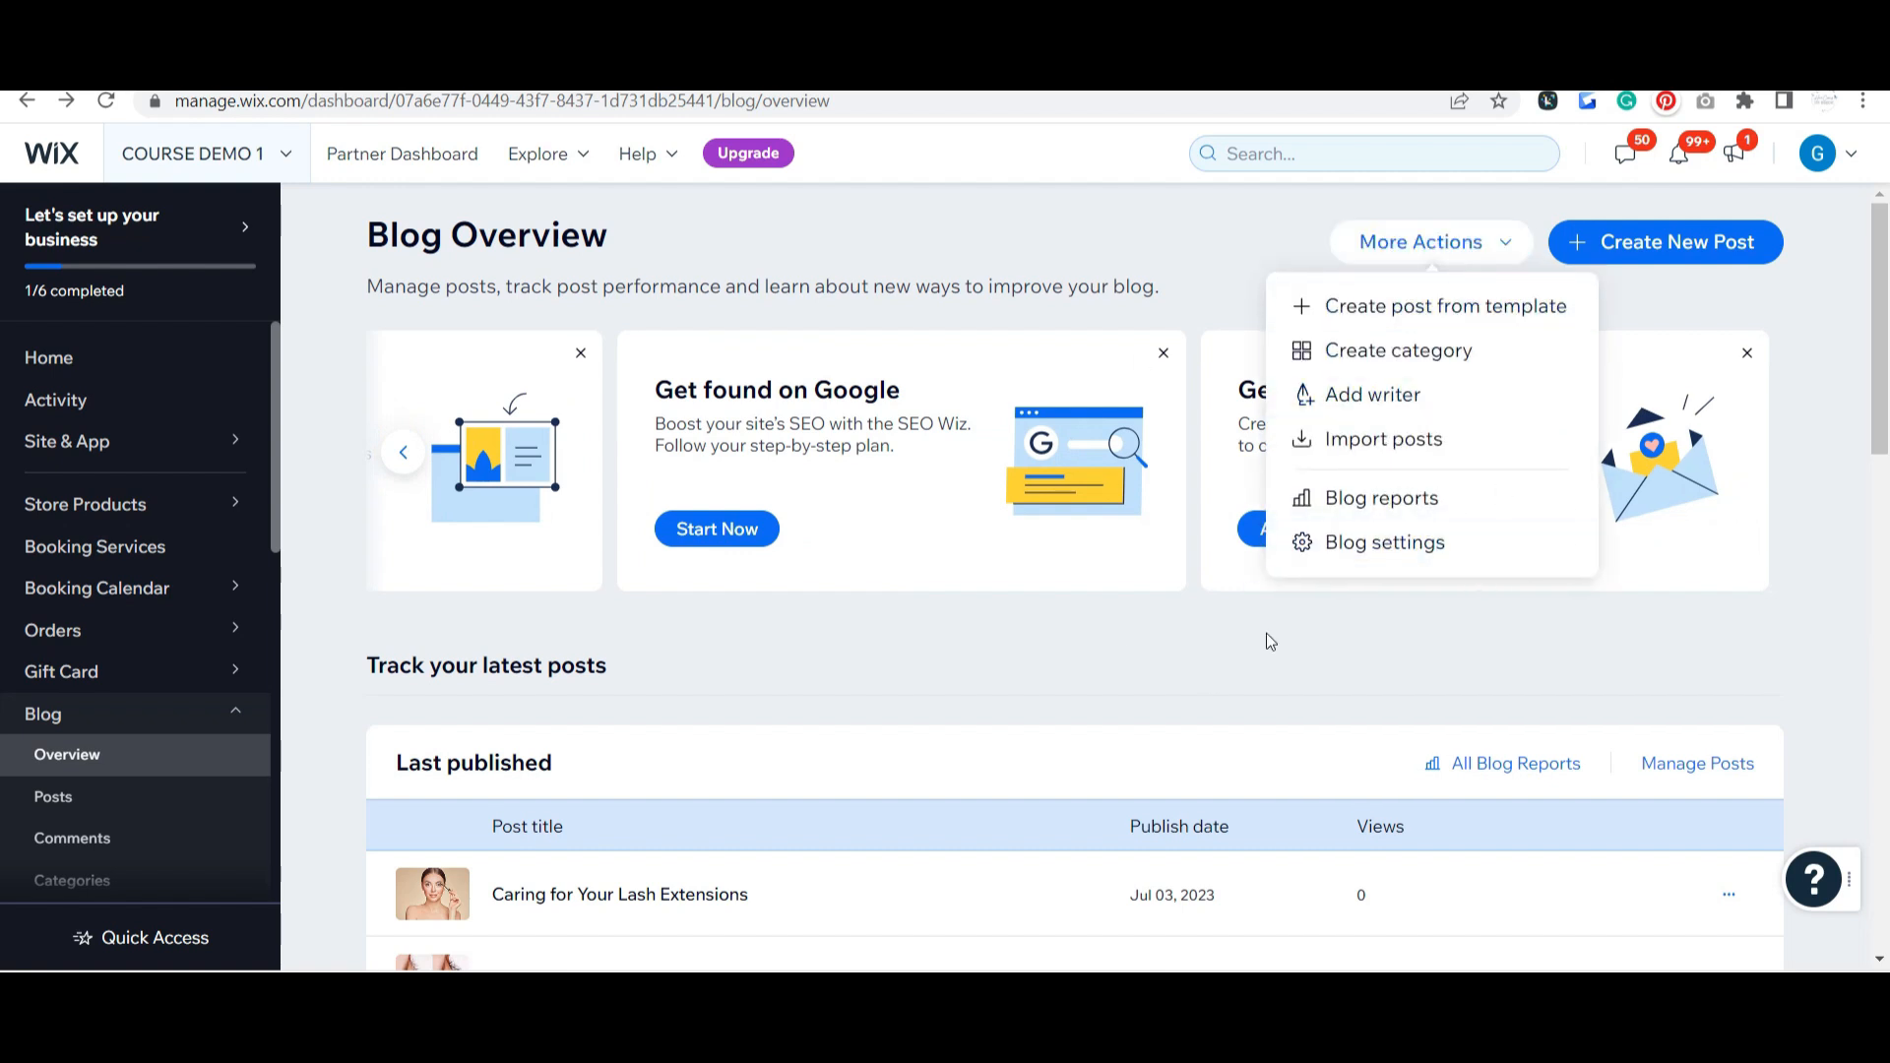
click(1364, 623)
scroll(137, 627, down, 3)
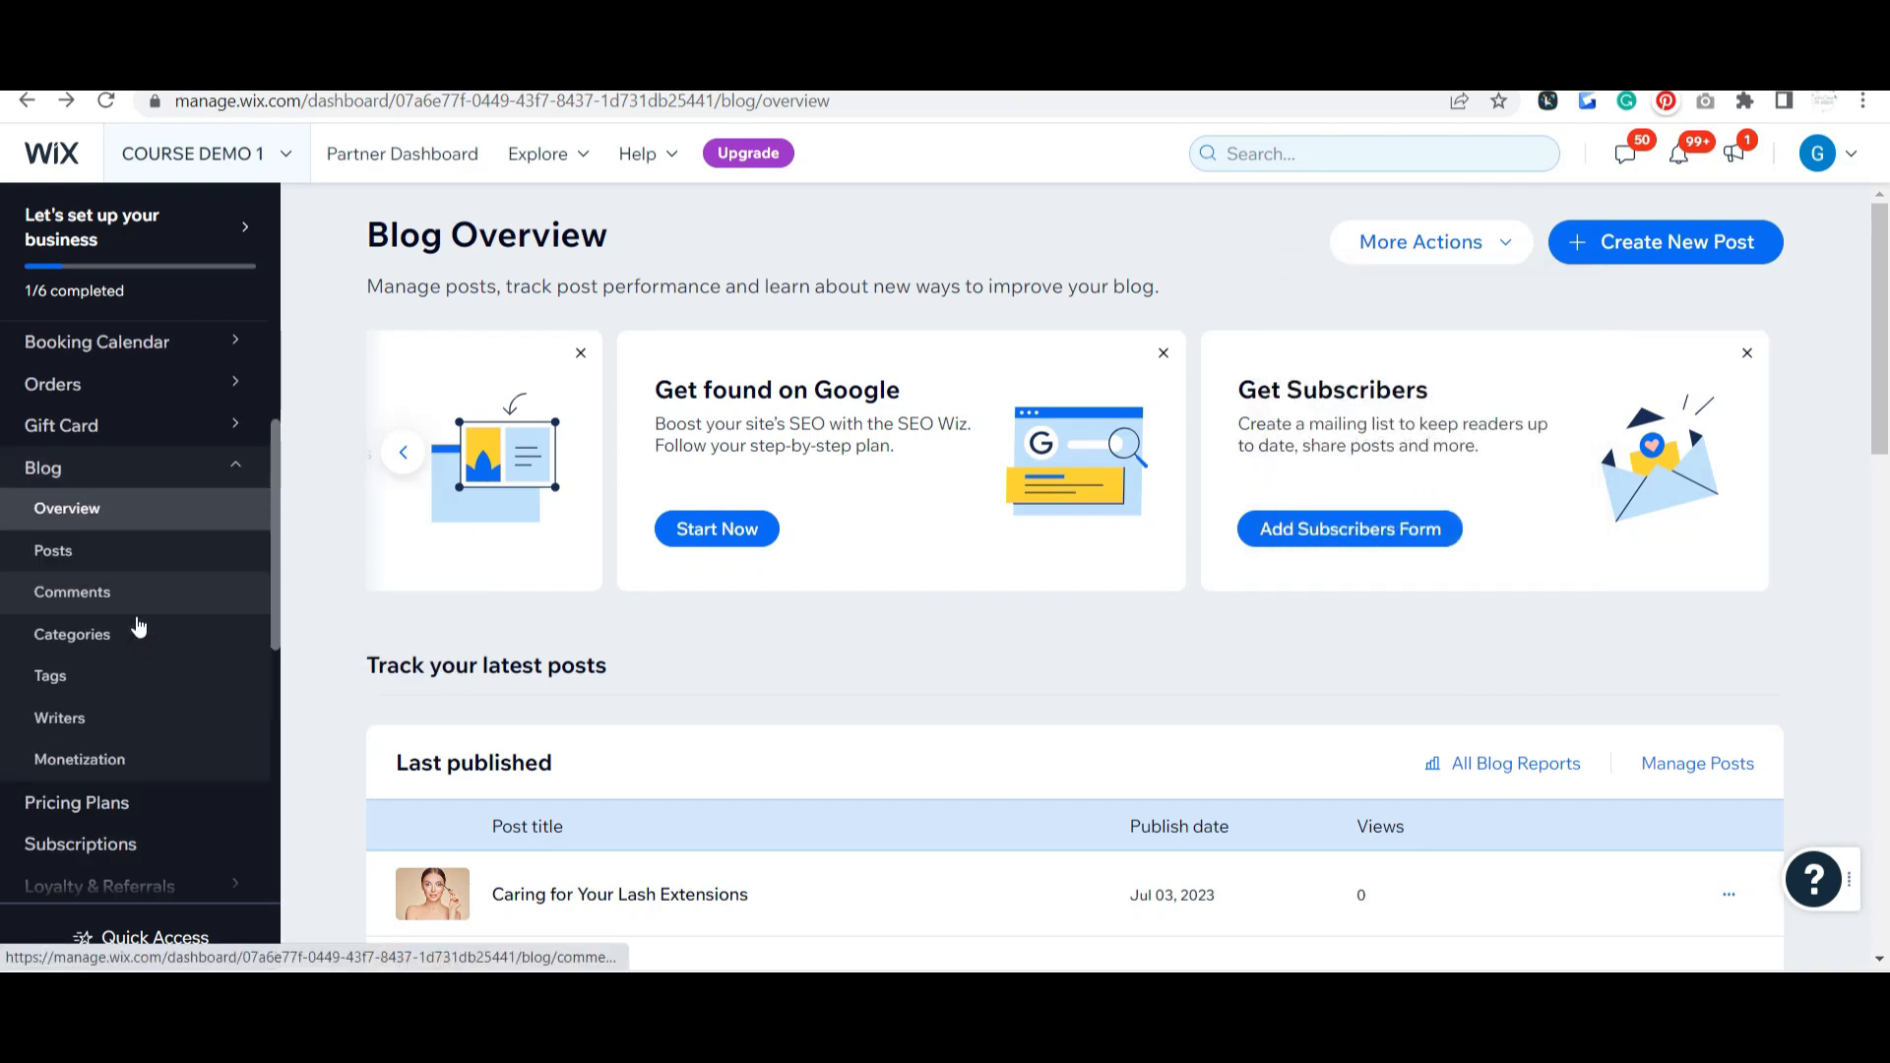